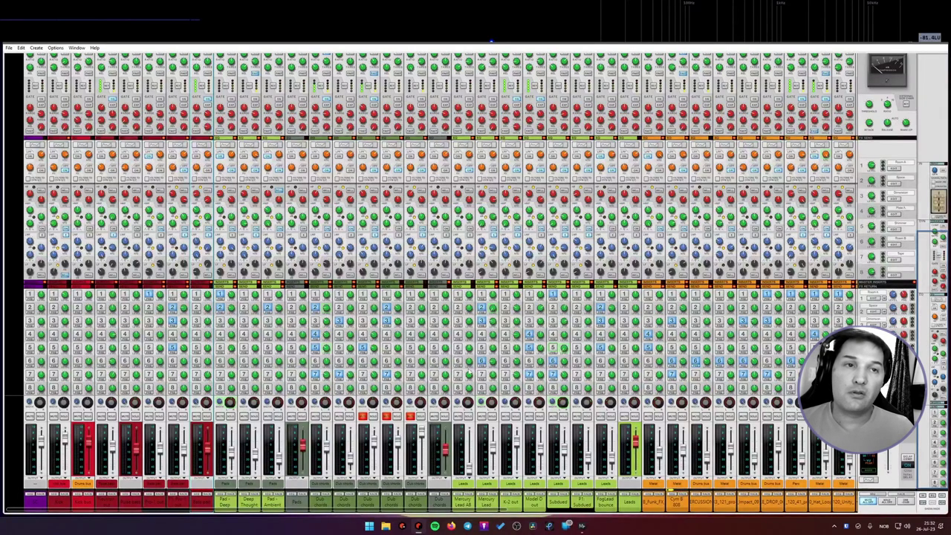
- Read the FX send knob levels on the channel strips in the full-screen mixer
mouse_move(492, 366)
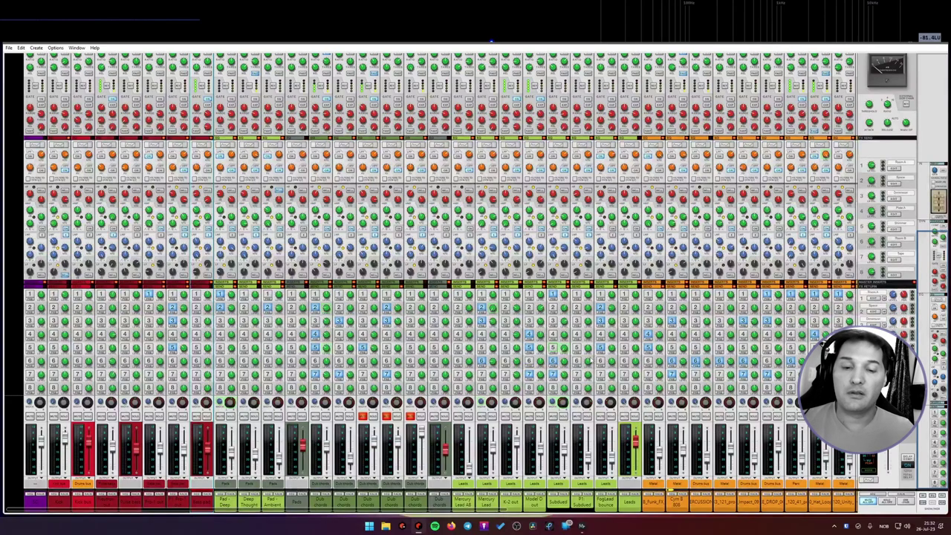
mouse_move(589, 362)
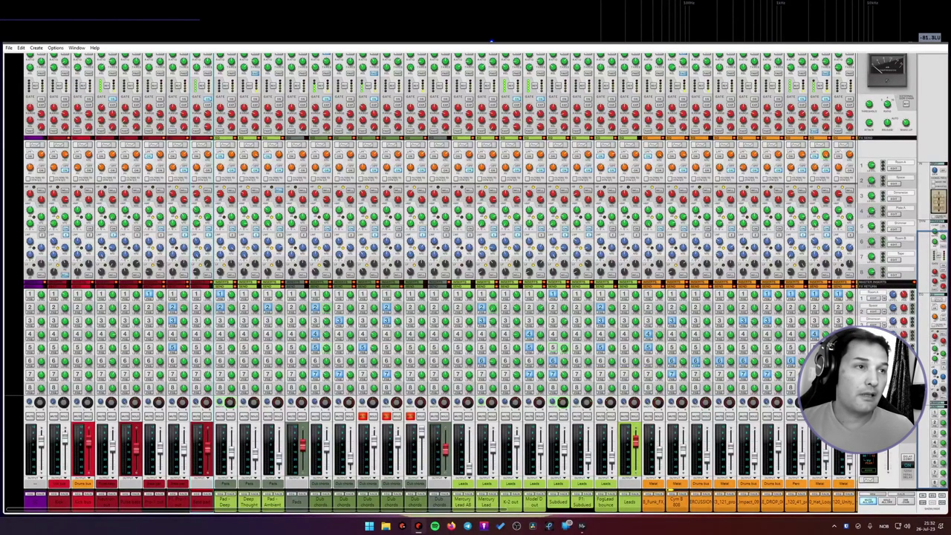
- Switch to the rack and sequencer, then expand and fold the top effect combi's devices
key(F5)
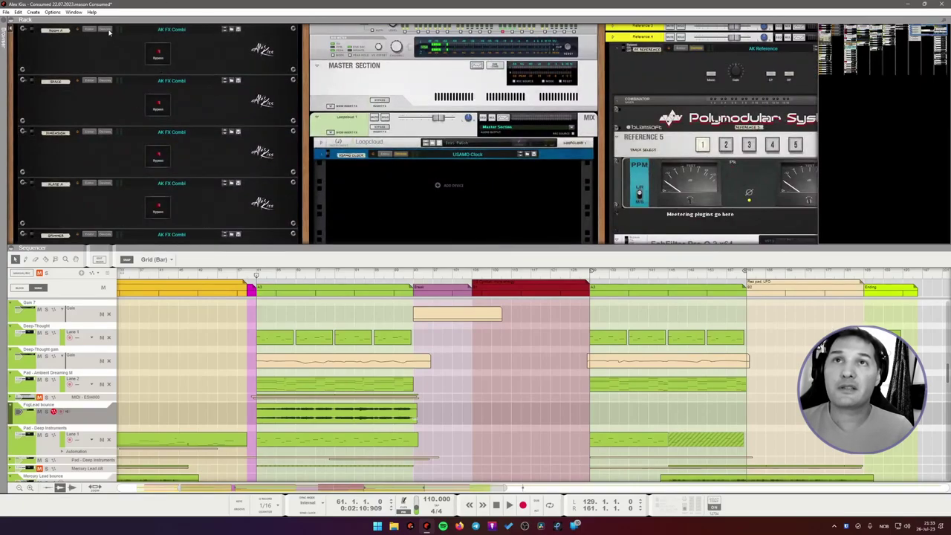
key(ctrl+v)
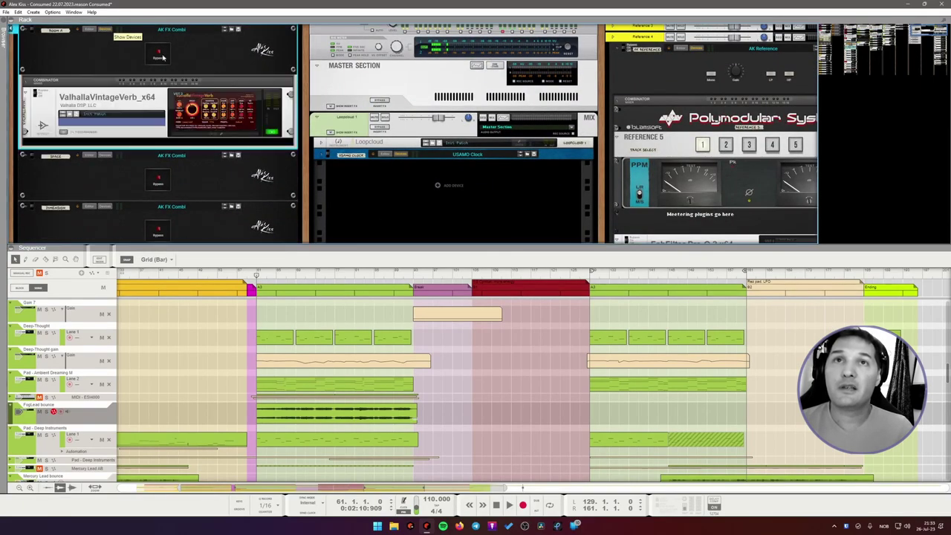
click(107, 31)
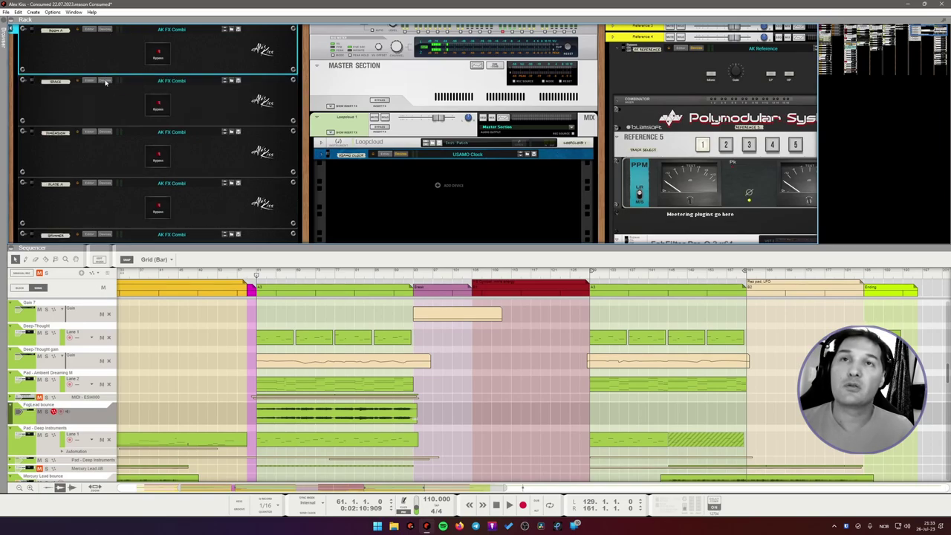
- Inspect the Valhalla Supermassive plugin inside the SPACE combi, then fold the combi away
click(106, 81)
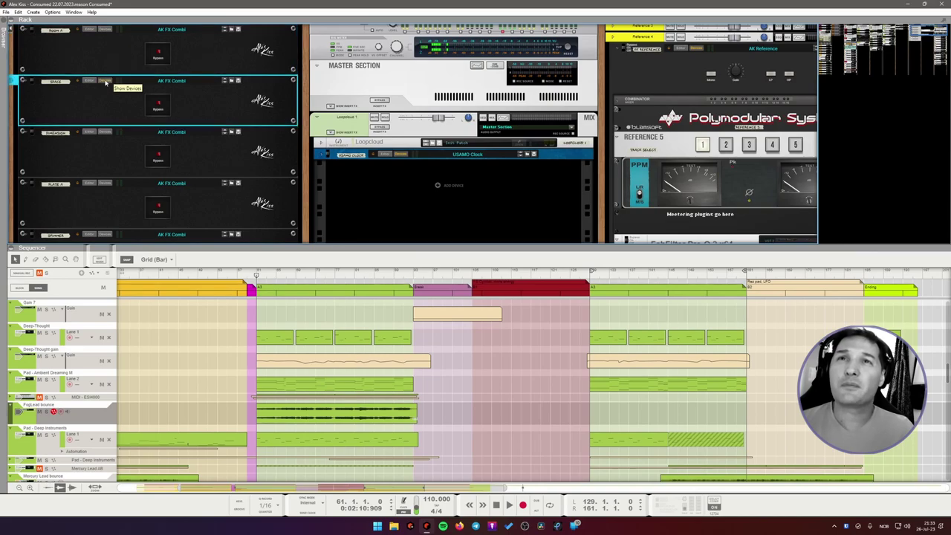
click(256, 180)
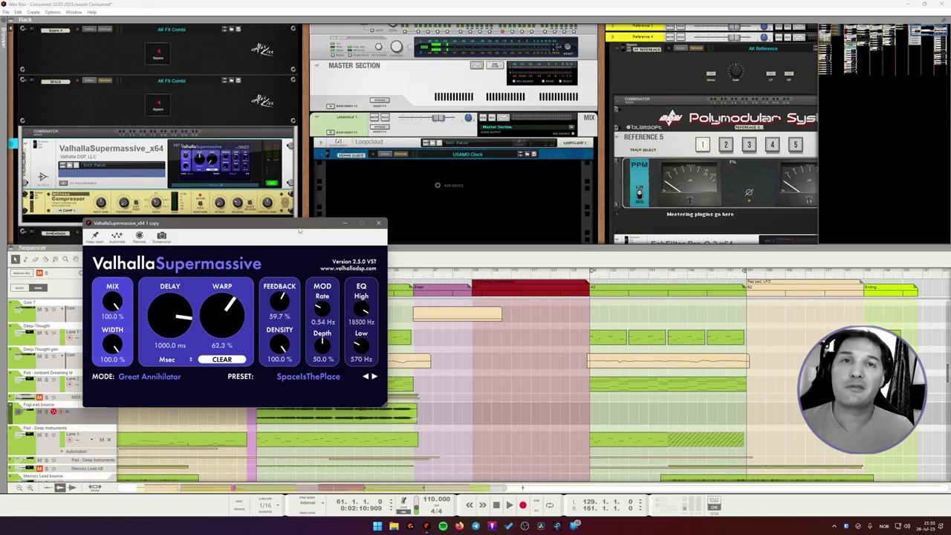
drag(300, 230, 321, 214)
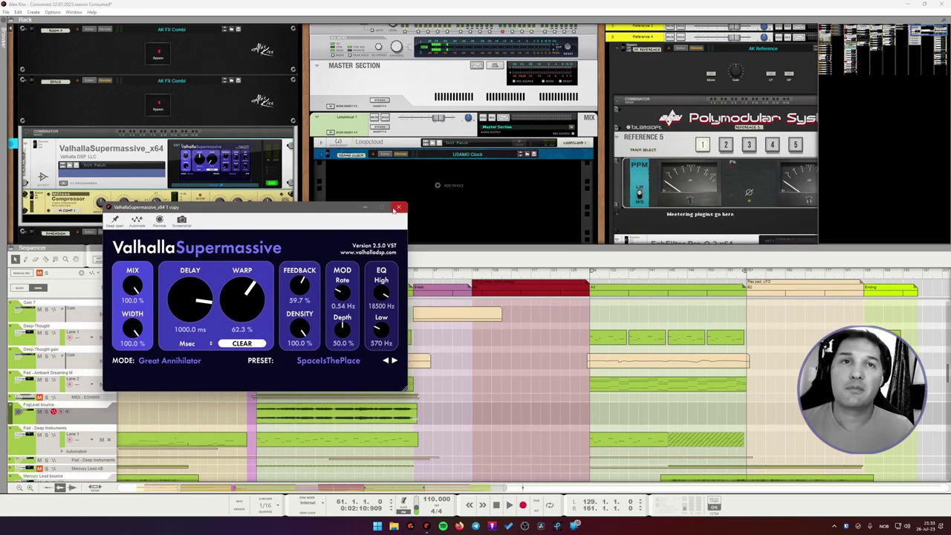
click(396, 208)
click(160, 123)
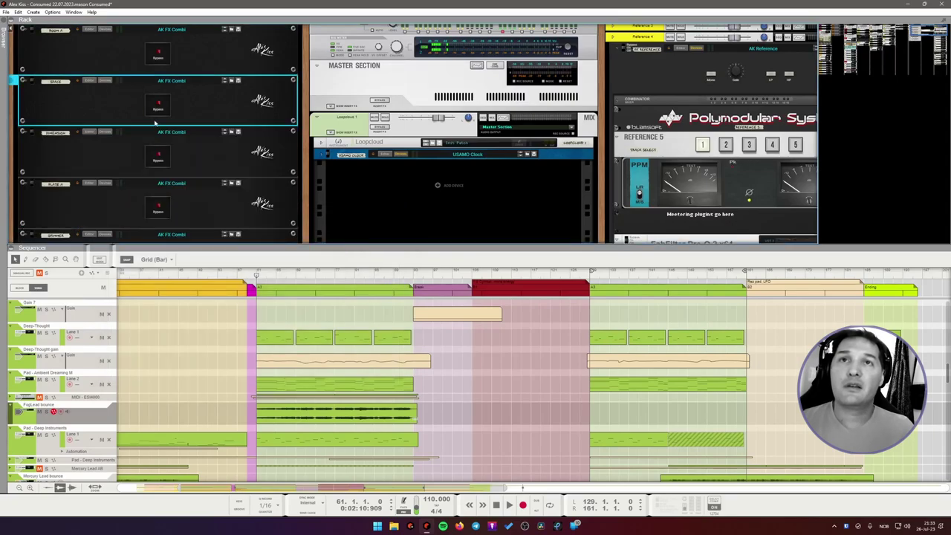
- Inspect the Gem Mod-64 plugin inside the DIMENSION combi, then fold the combi away
click(124, 140)
scroll(163, 156, down, 2)
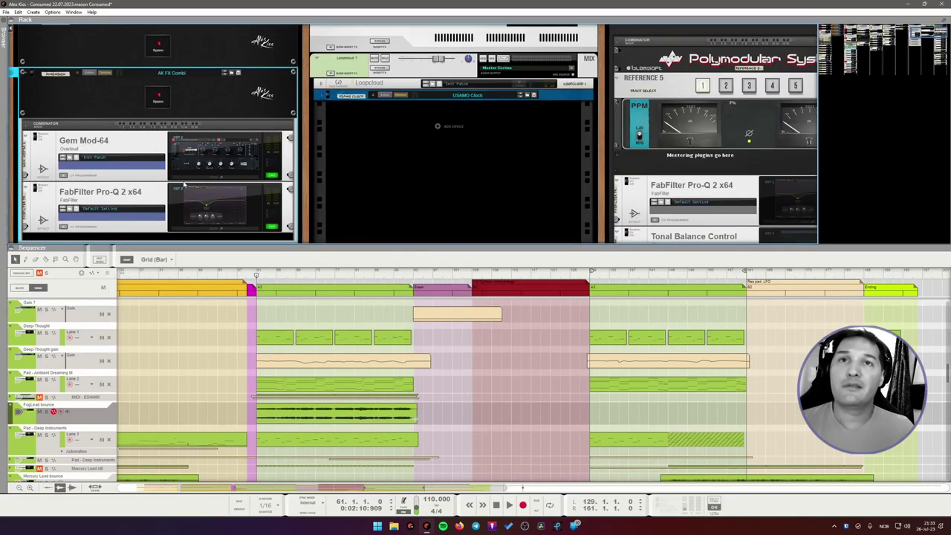
click(208, 154)
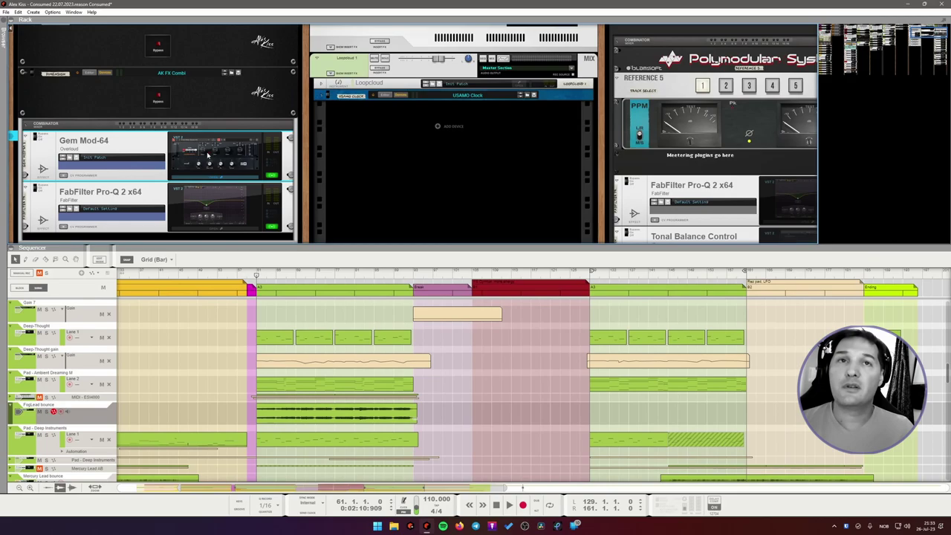
click(240, 173)
drag(363, 242, 247, 157)
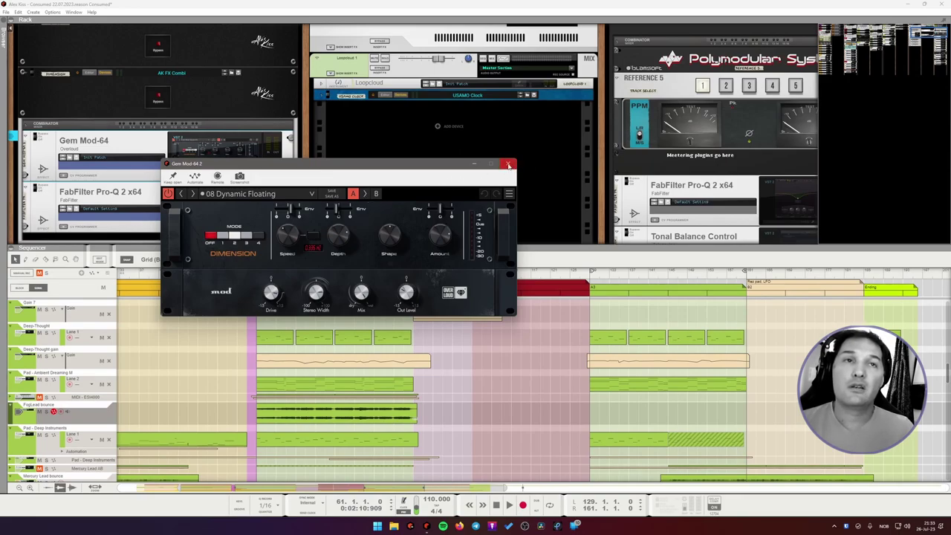
click(509, 165)
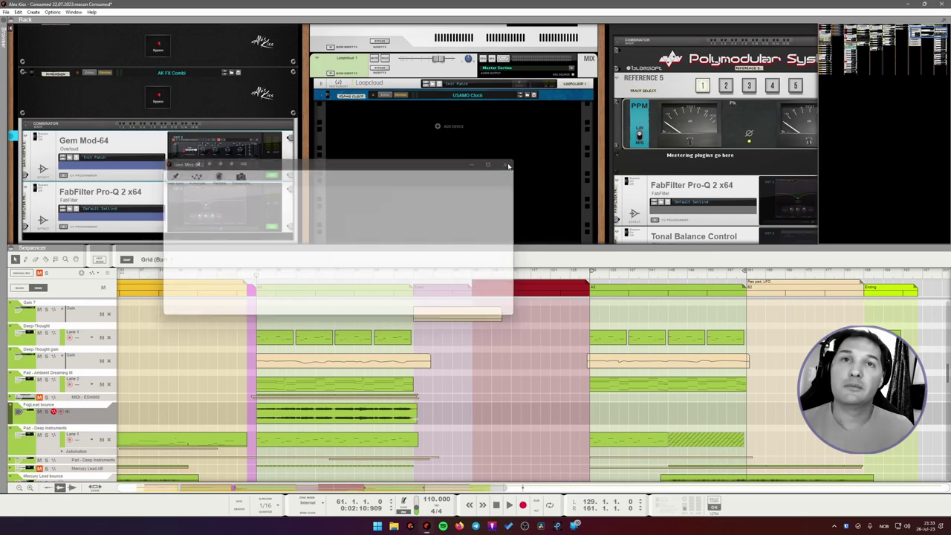
click(107, 76)
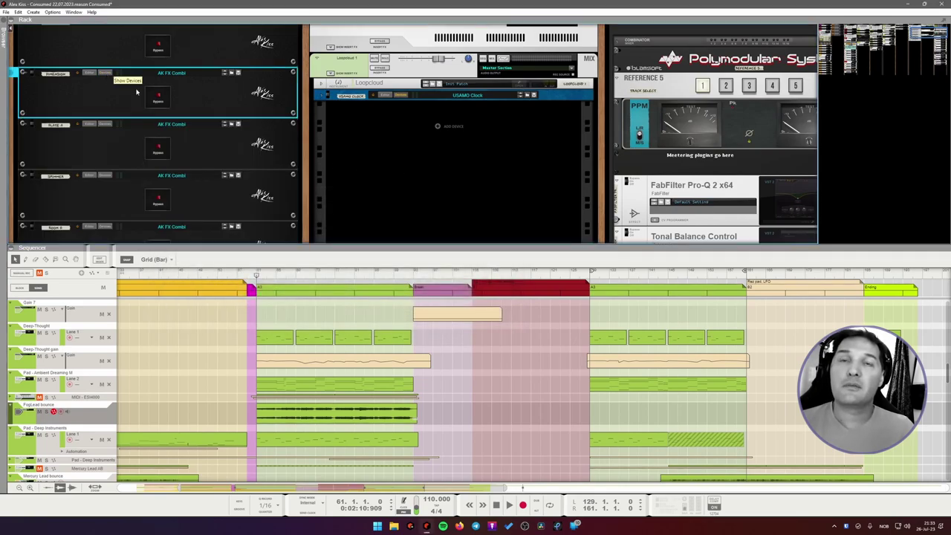
- Check the Rev PLATE-140 plugin in the PLATE combi, then fold the combi away
click(109, 129)
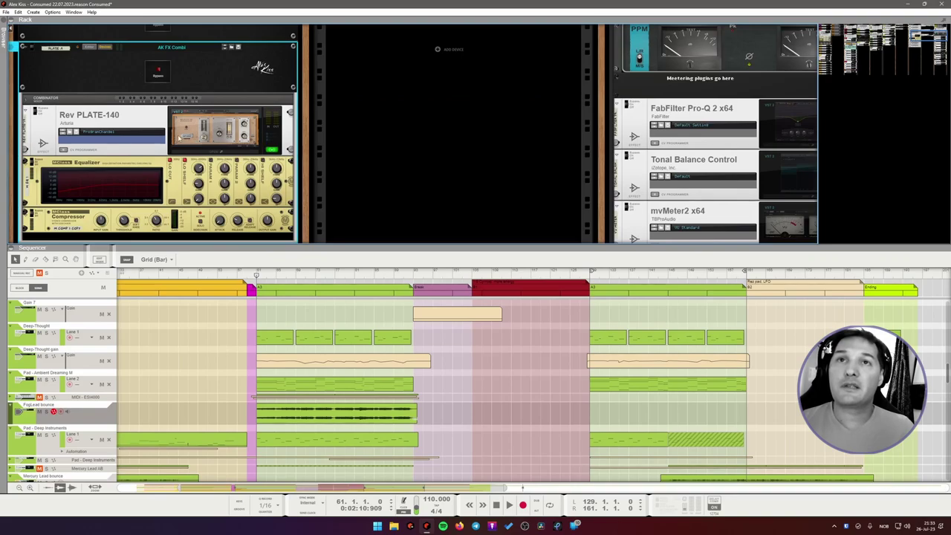
click(203, 136)
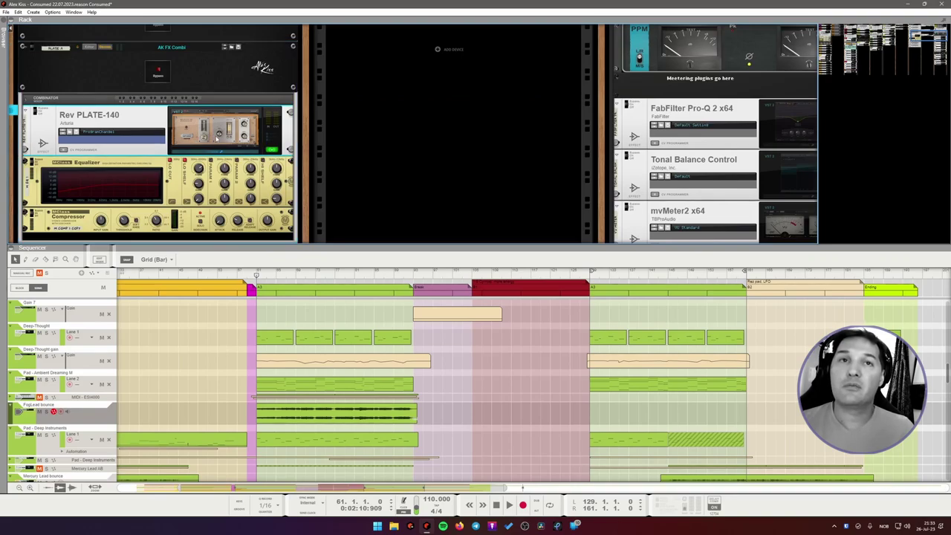
drag(542, 189, 384, 177)
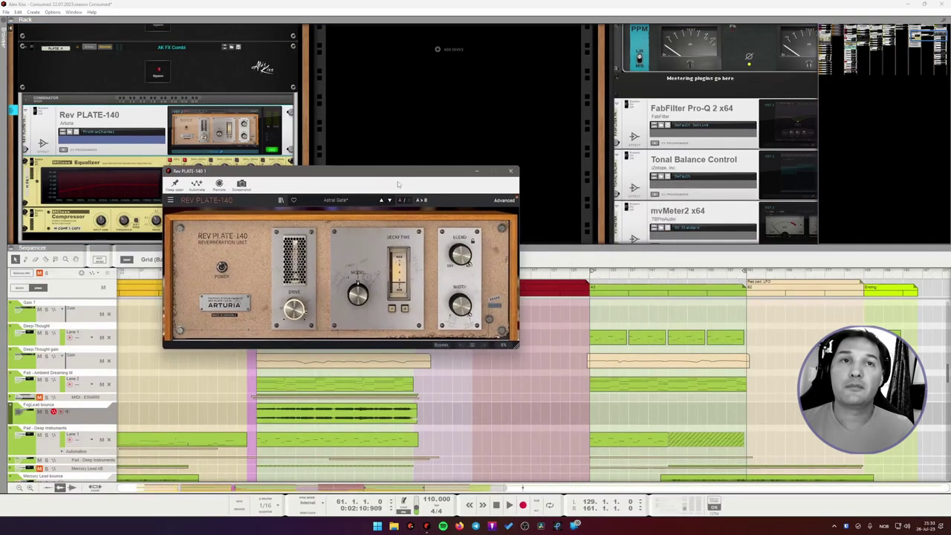
click(513, 174)
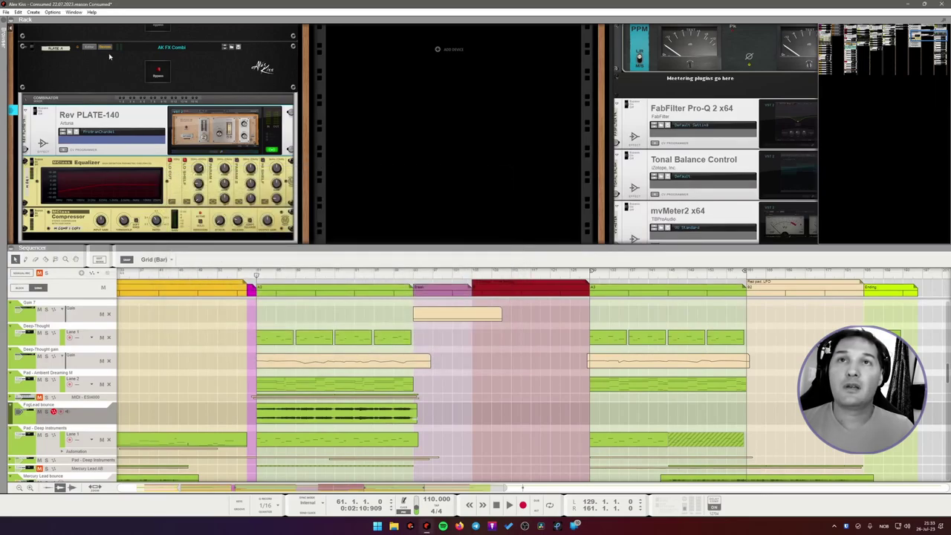
click(109, 55)
- Check the ValhallaShimmer plugin in the Shimmer combi, then view and fold the Room combi
click(109, 104)
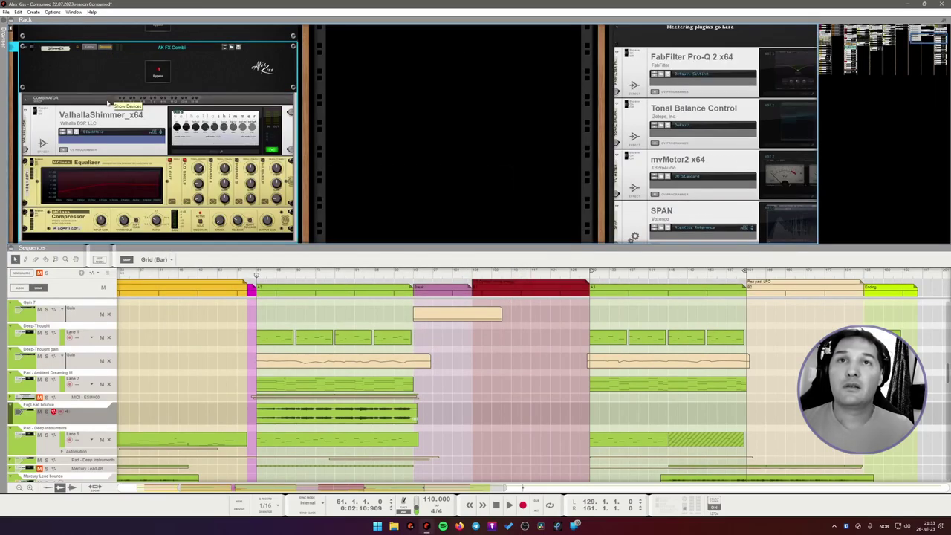
click(214, 129)
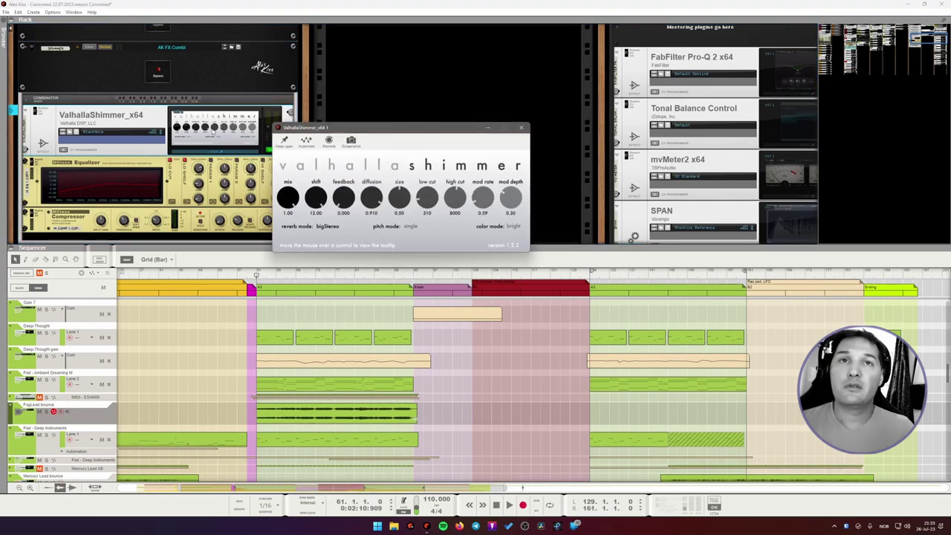
drag(332, 129, 257, 119)
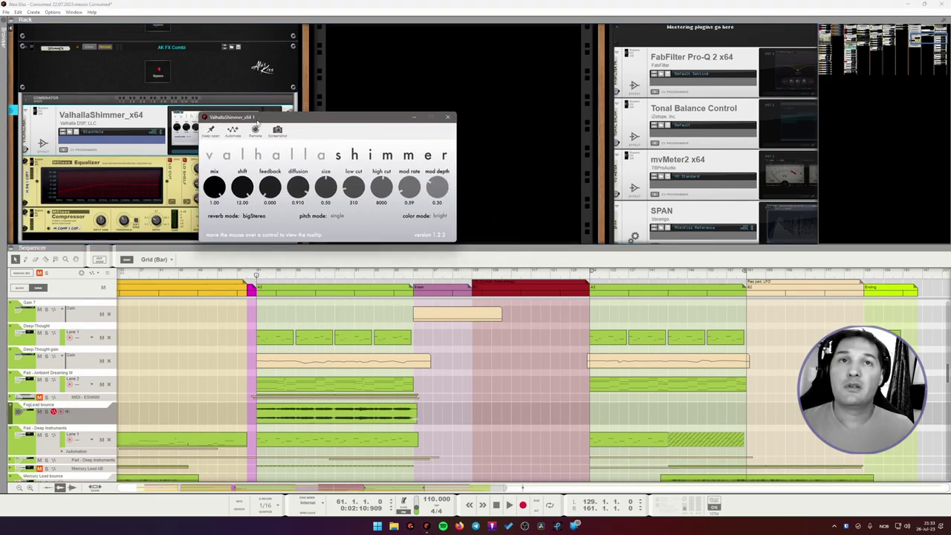
click(449, 118)
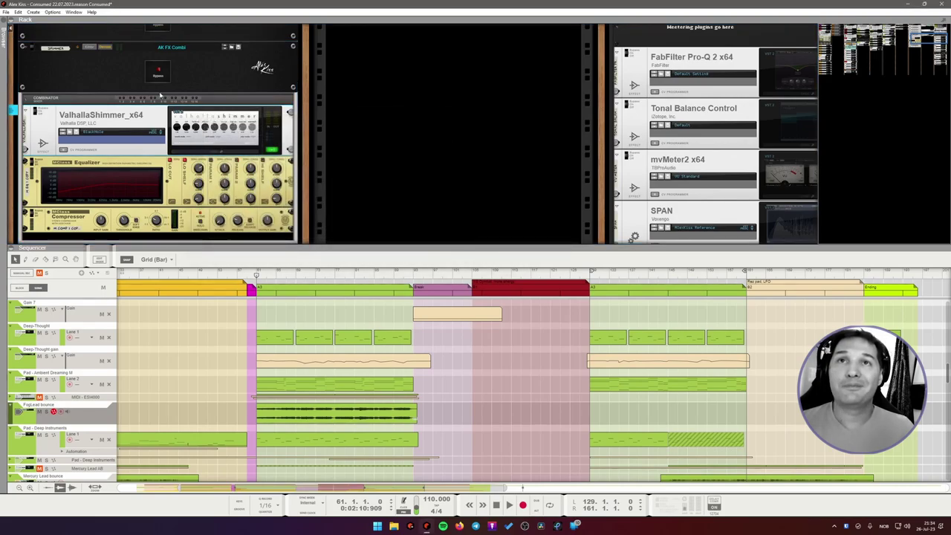
click(106, 49)
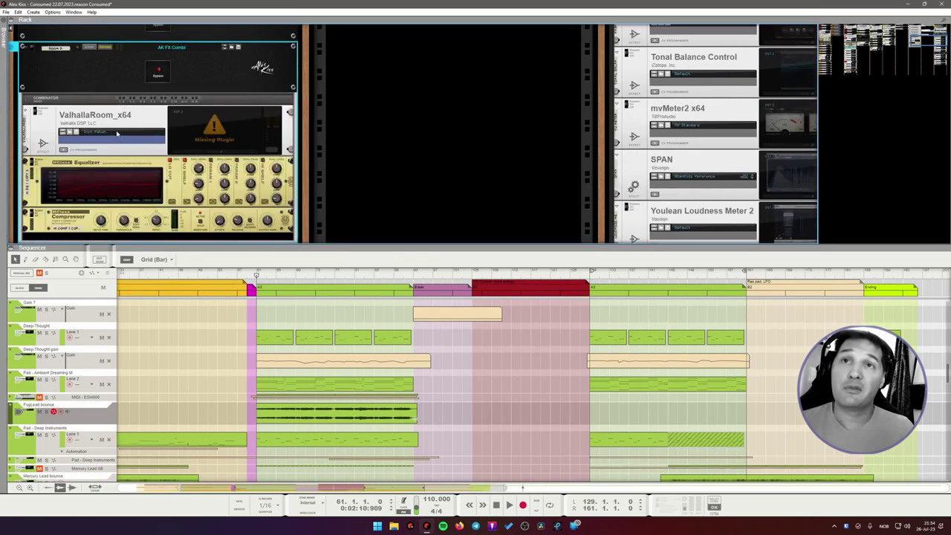
click(106, 48)
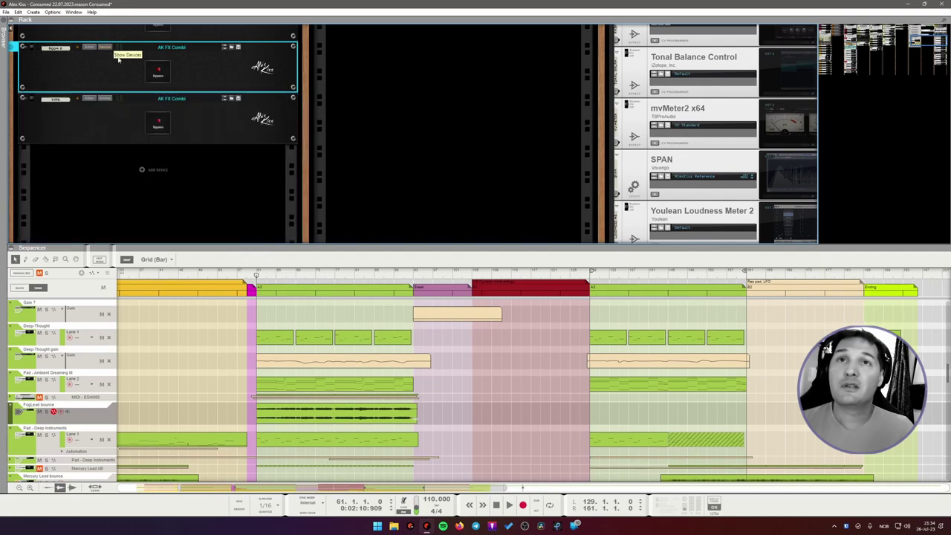
- Expand the TAPE combi and open the Delay TAPE-201 plugin window
click(106, 99)
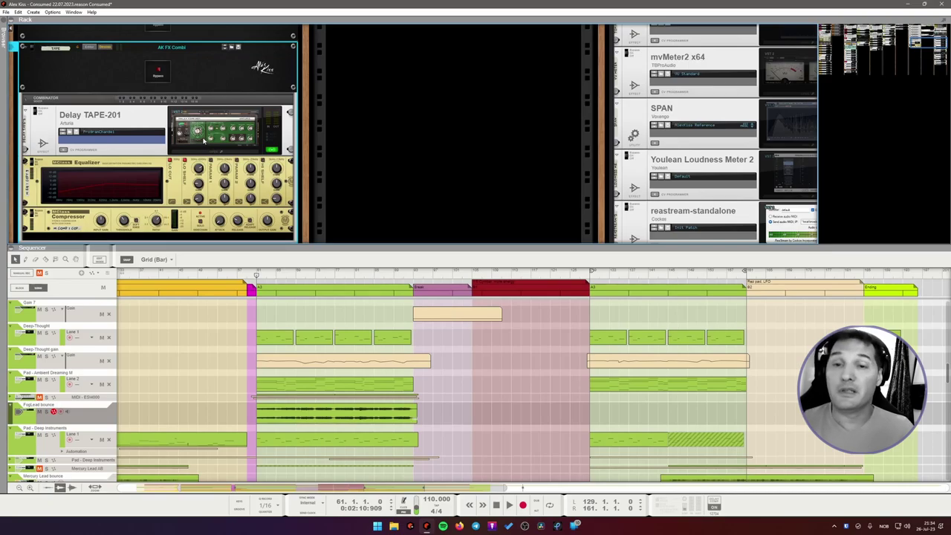
double_click(240, 137)
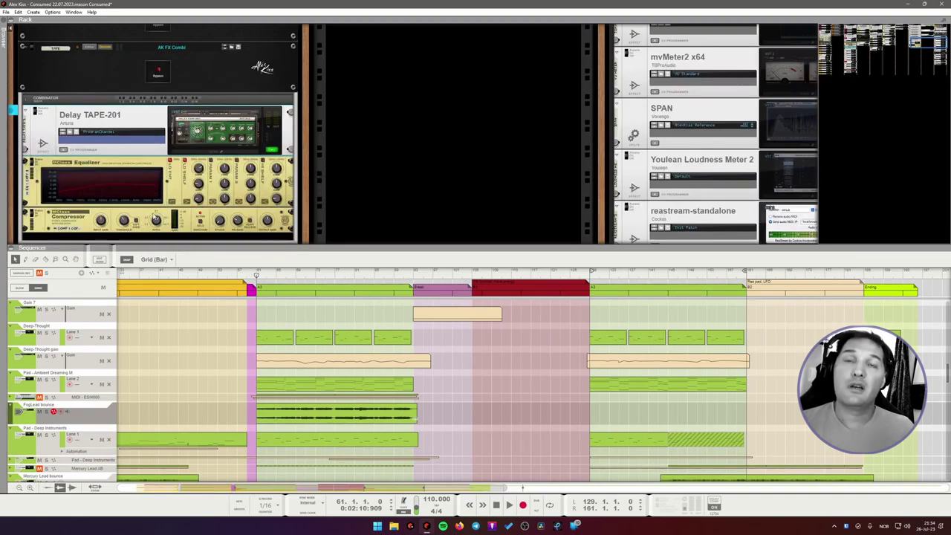
scroll(190, 199, up, 3)
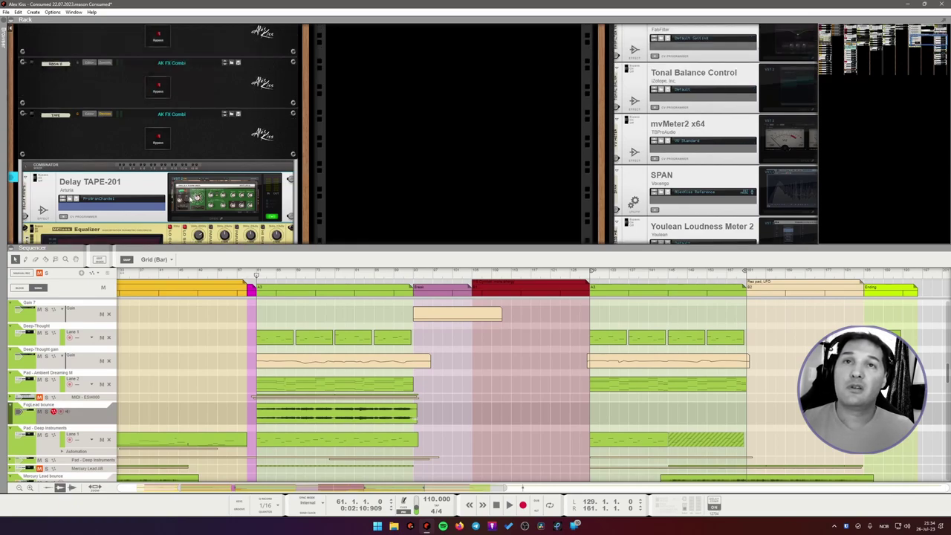
scroll(190, 199, down, 3)
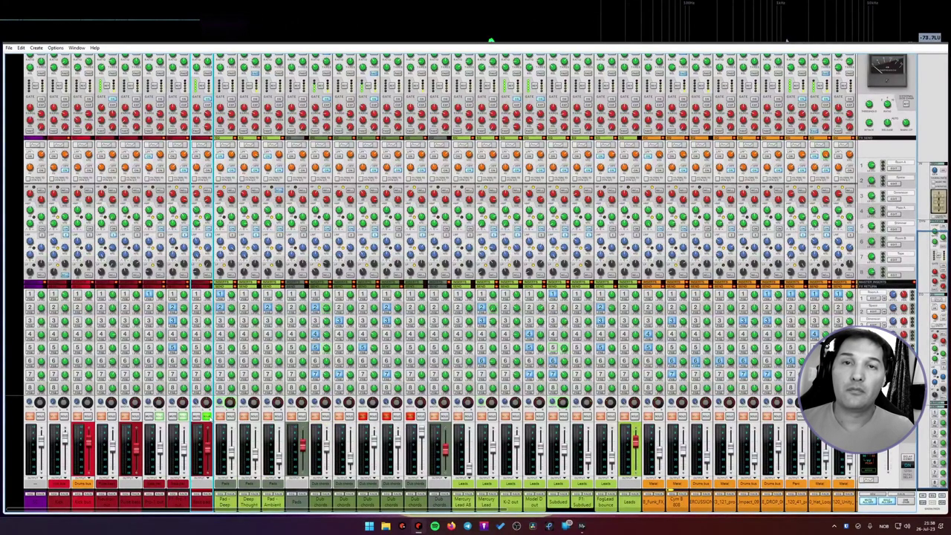
- Start playback of the song with the spacebar
key(space)
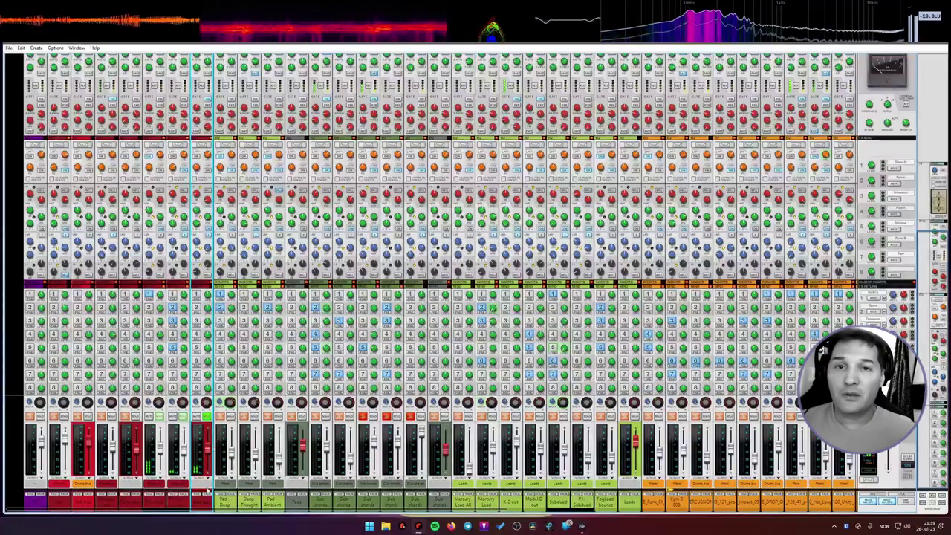
- In the rack, select the Pro-1 mix channel, toggle its insert bypass and show its insert effects
click(208, 493)
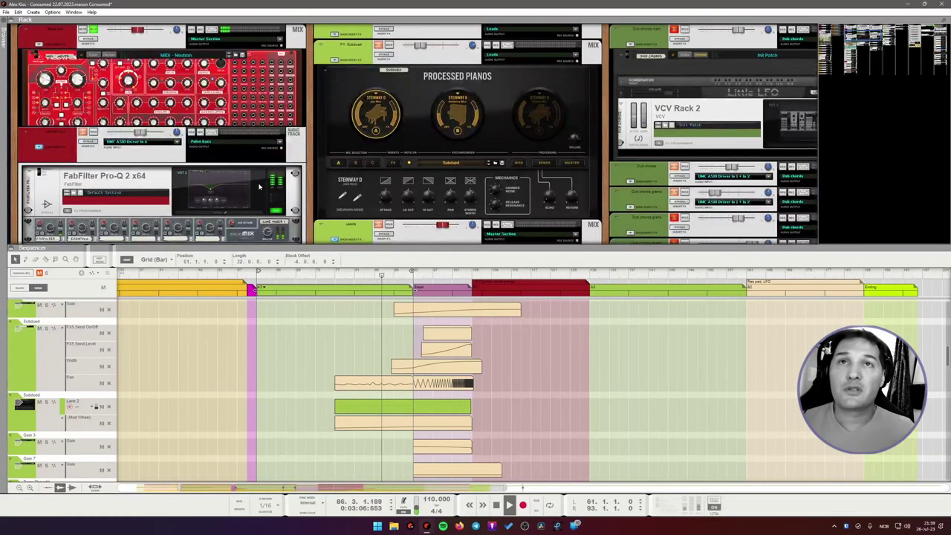
scroll(416, 134, up, 2)
scroll(66, 154, up, 2)
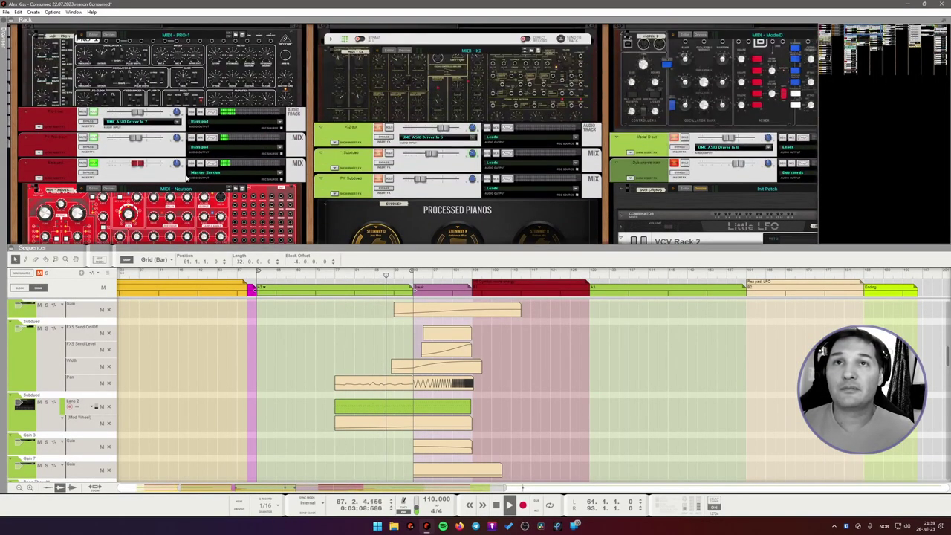
click(81, 143)
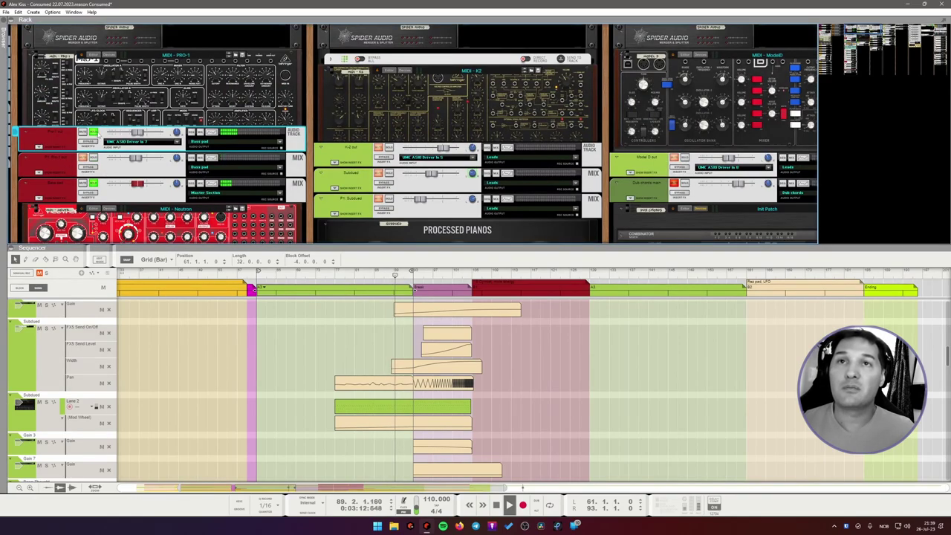
click(96, 157)
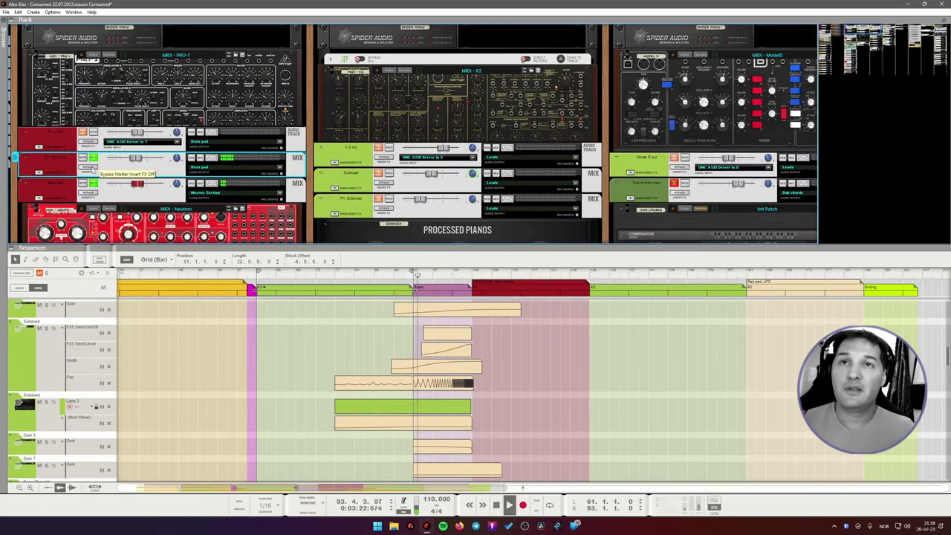
click(89, 166)
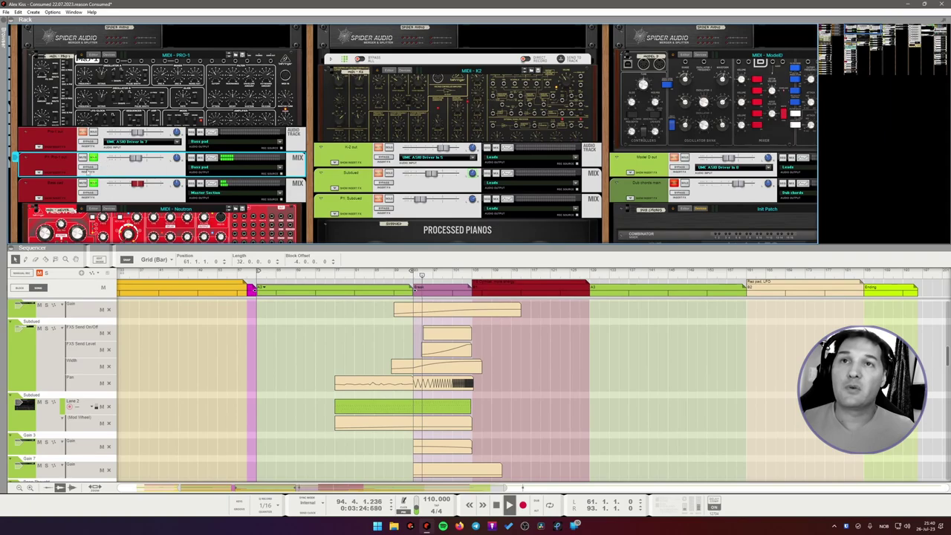
click(90, 168)
scroll(176, 199, down, 1)
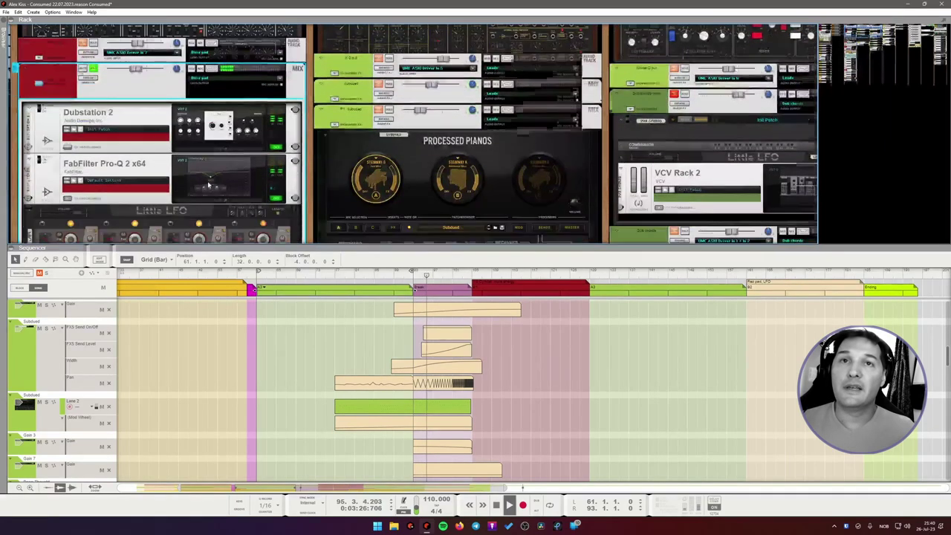
scroll(186, 193, up, 3)
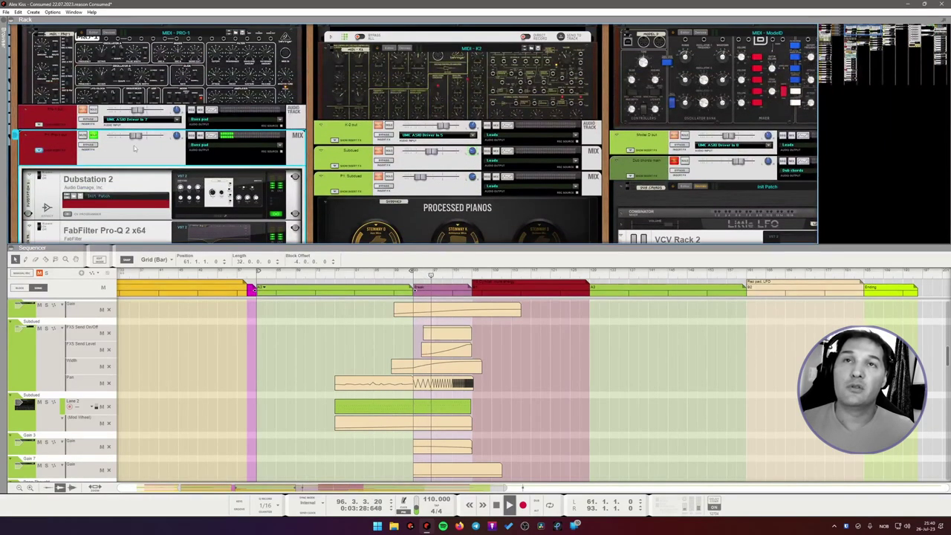
- Expand and fold the Pro-1 audio track's insert effects, then show the mix channel's inserts
click(39, 125)
click(39, 125)
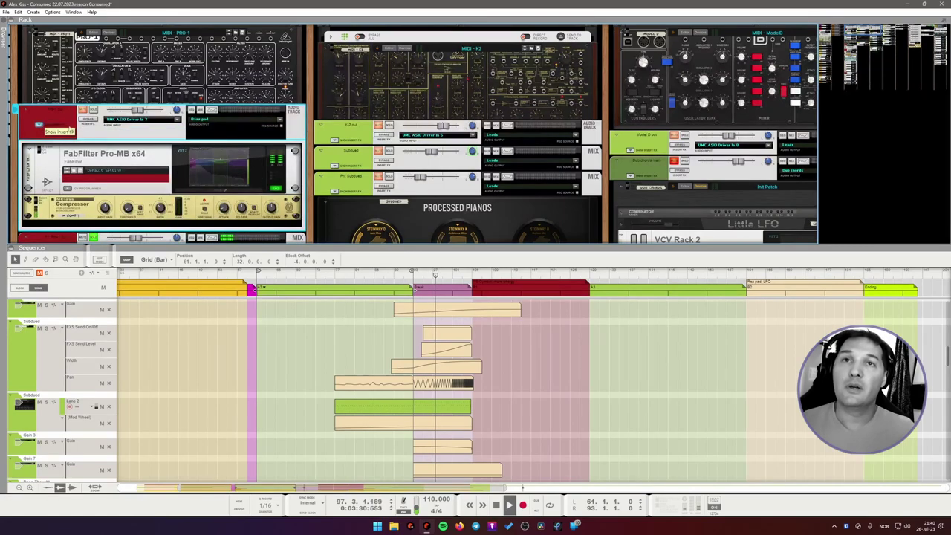
click(39, 124)
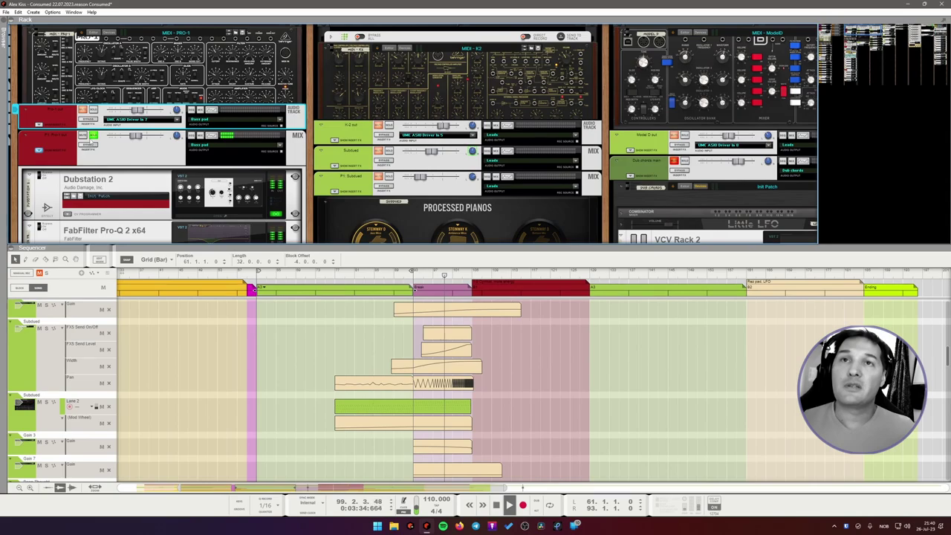
click(93, 136)
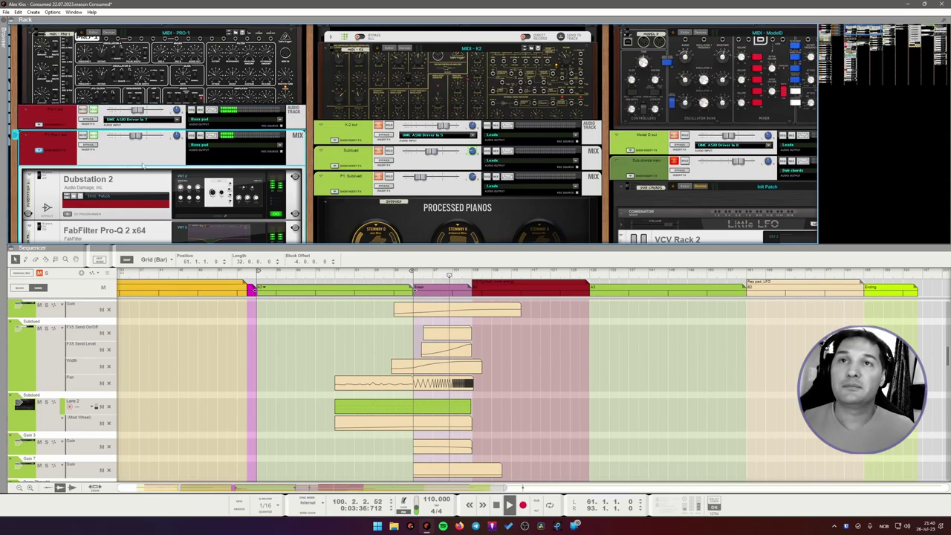
click(39, 150)
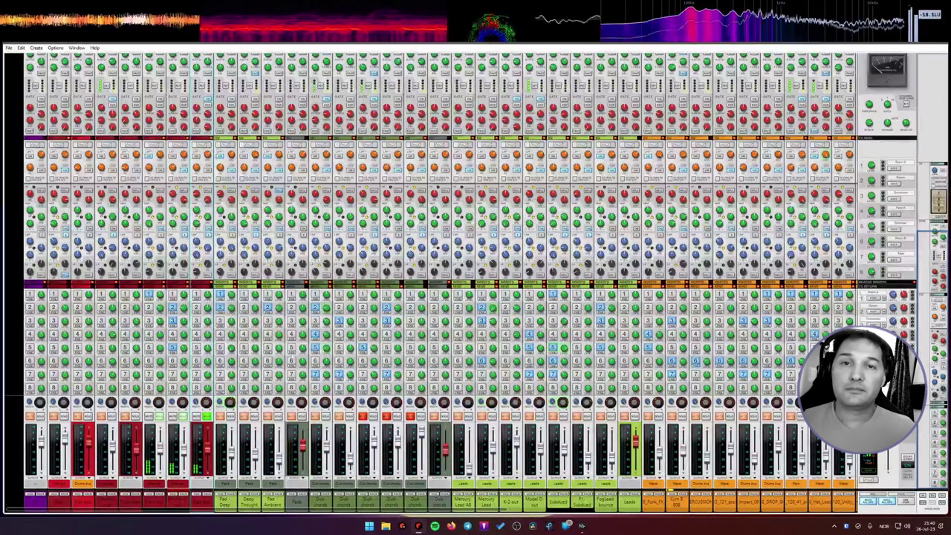
- Select the ambient pad channel, then leave the full-screen mixer with F7
click(273, 502)
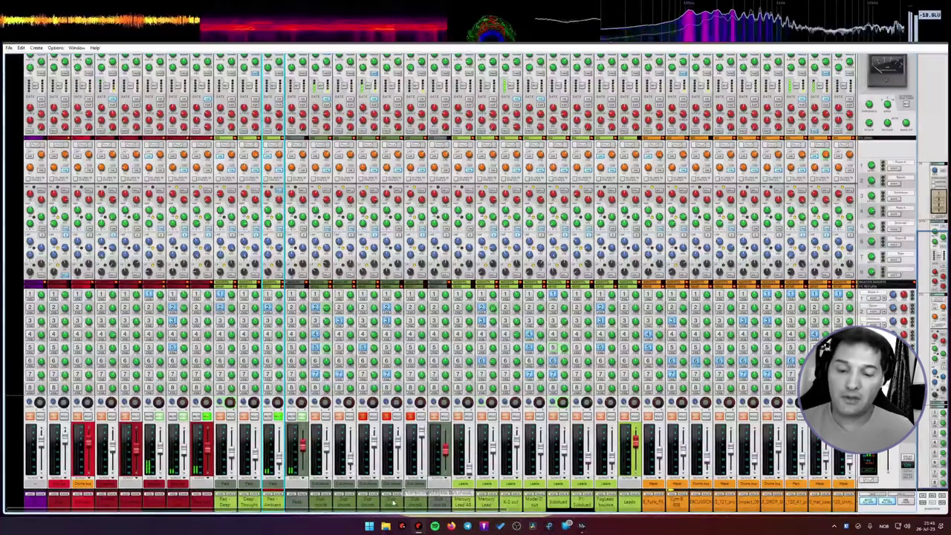
key(F7)
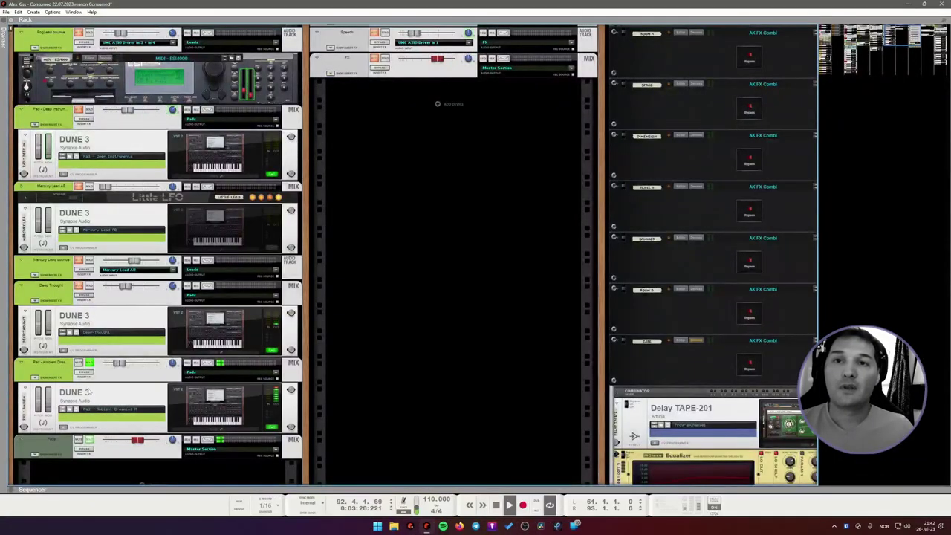
- Show the ambient pad channel's inserts and check the FabFilter Pro-Q 2 EQ curve
click(34, 378)
scroll(232, 387, down, 2)
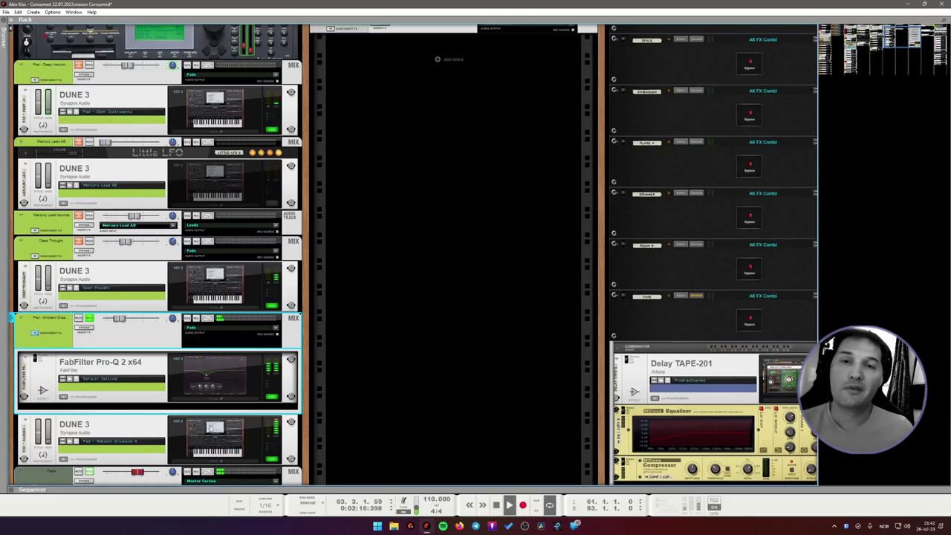
click(215, 380)
click(563, 144)
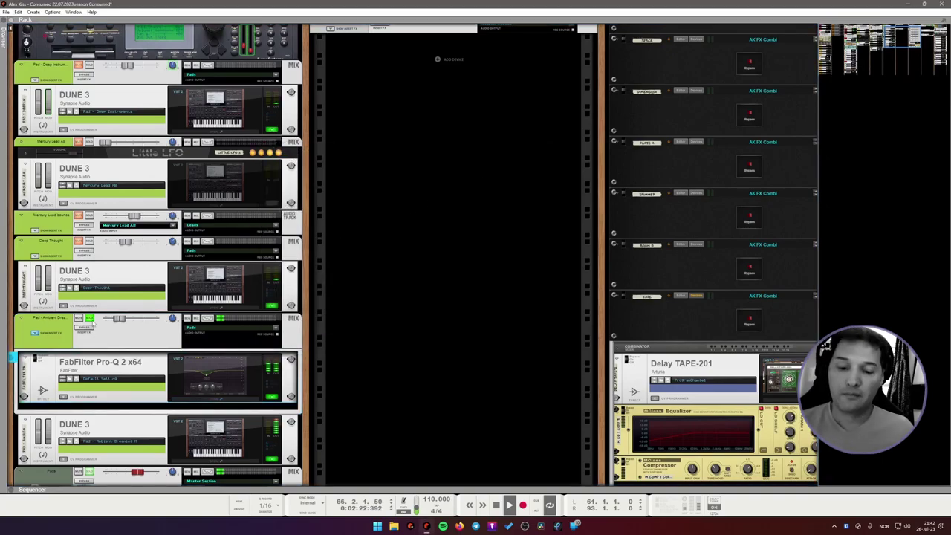
- Go to the arrangement, reopen the full mixer, and select another channel strip
key(F7)
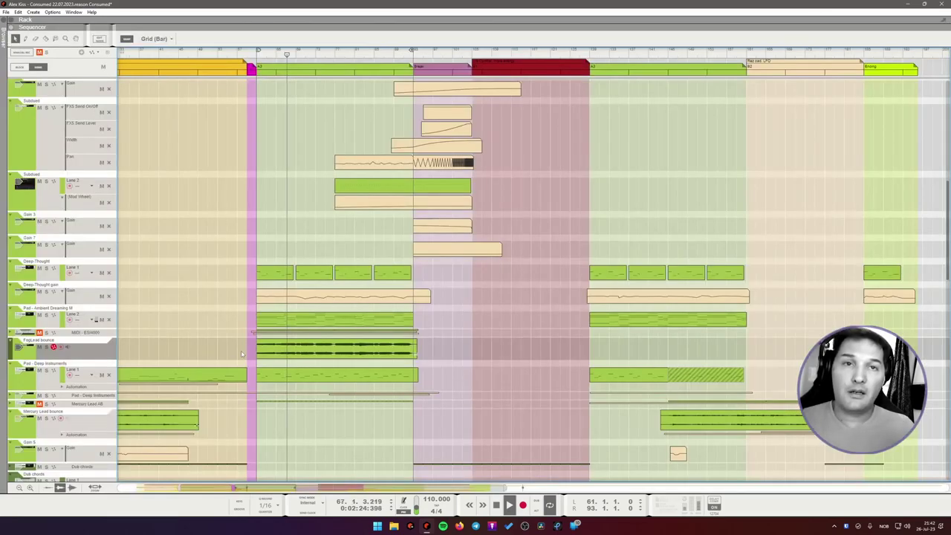
key(F5)
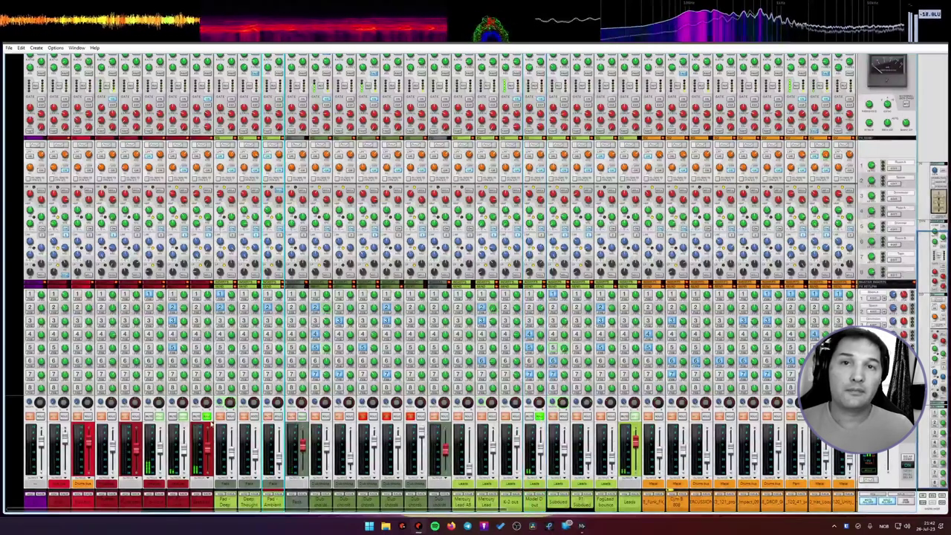
click(534, 504)
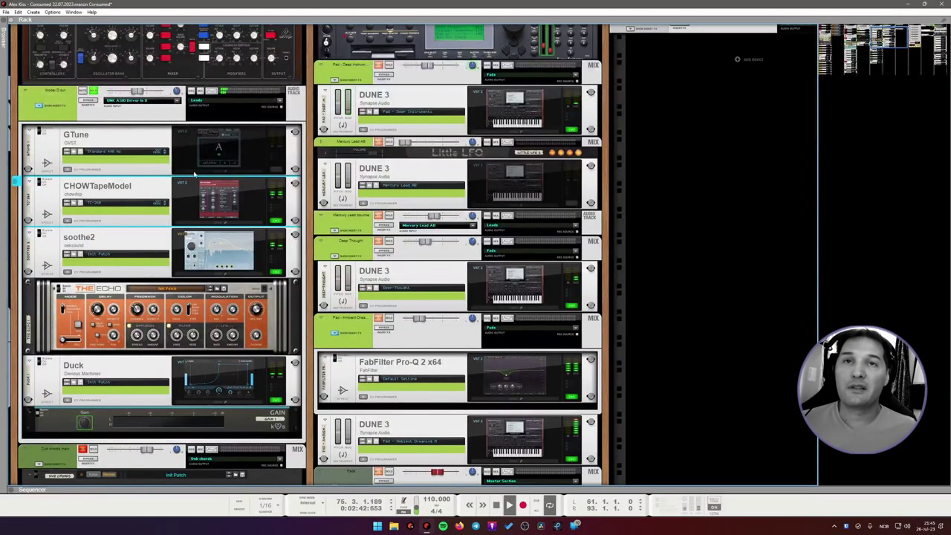
click(217, 199)
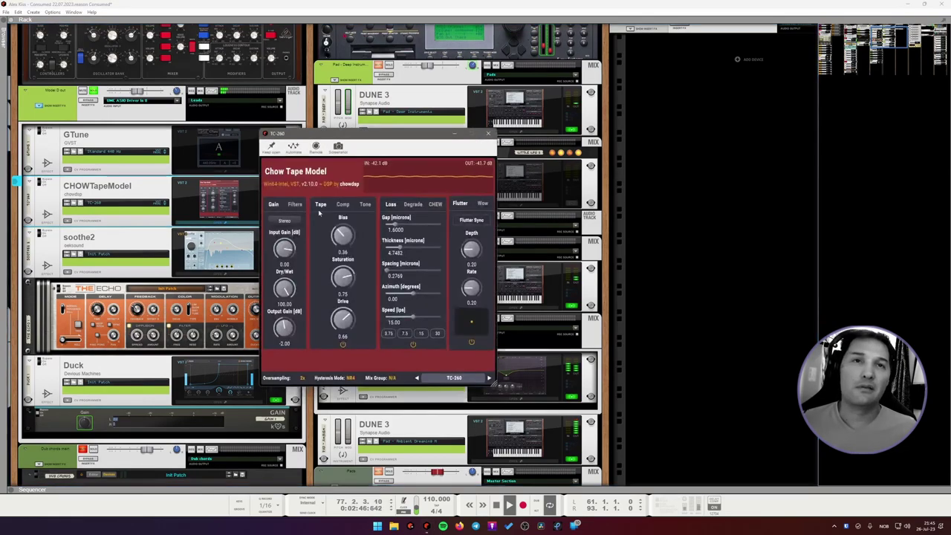
drag(377, 142, 303, 129)
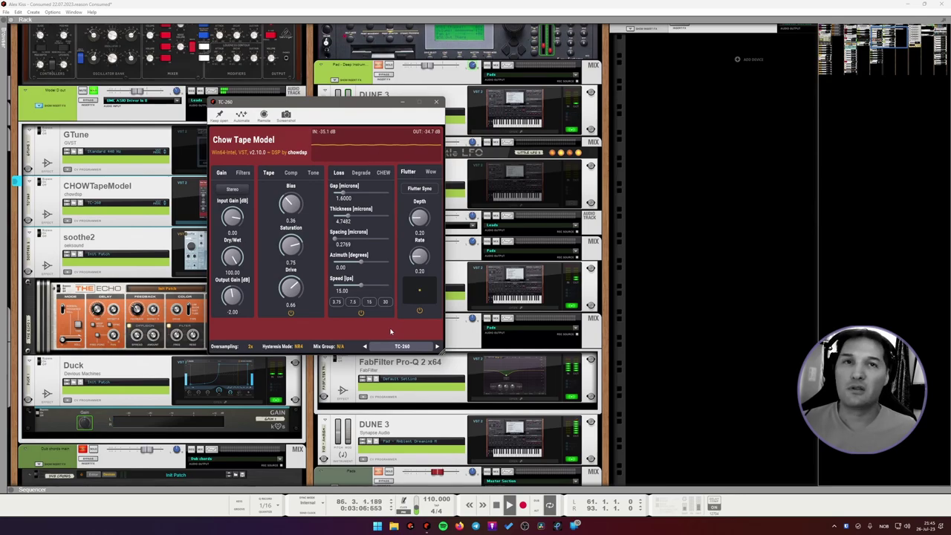
click(436, 101)
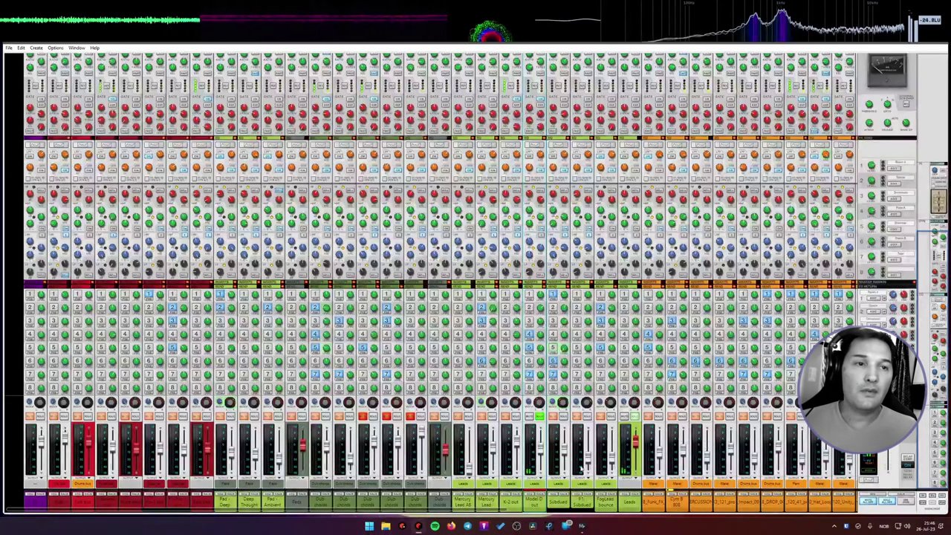
- Select and solo several mixer channels to audition them, then return to the rack with F6
click(609, 414)
click(538, 418)
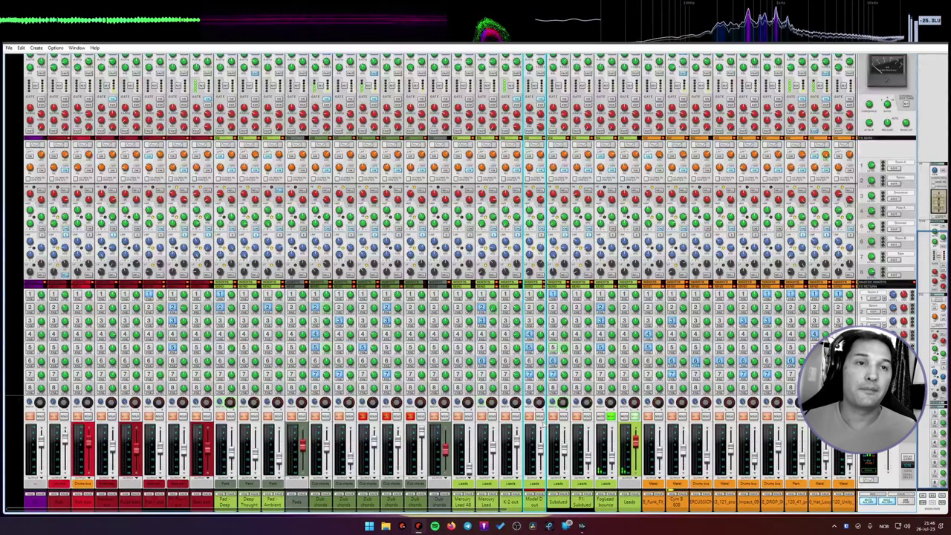
click(539, 416)
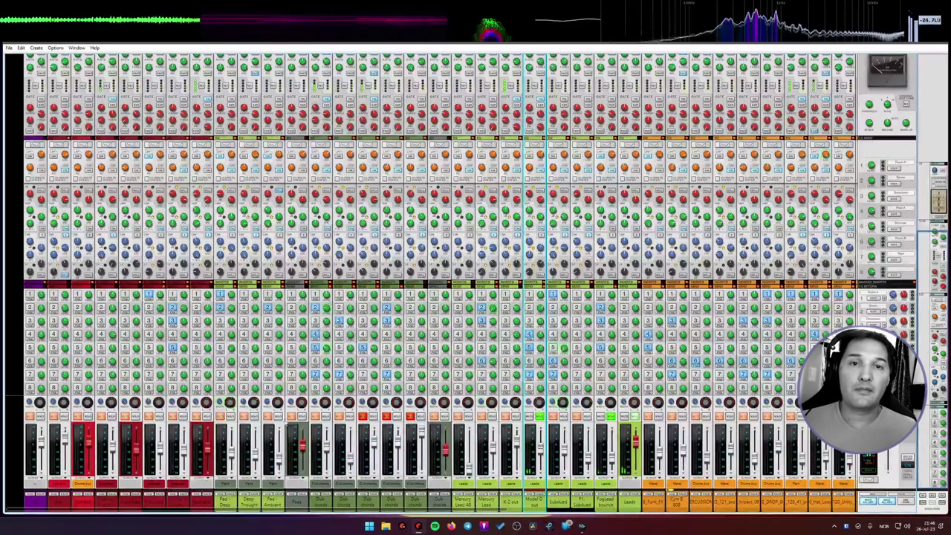
click(279, 417)
click(208, 417)
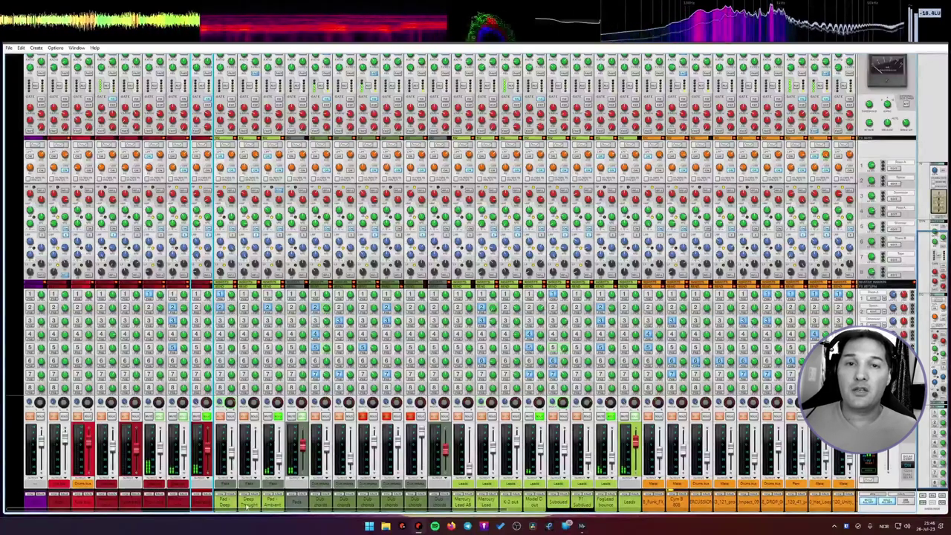
click(232, 418)
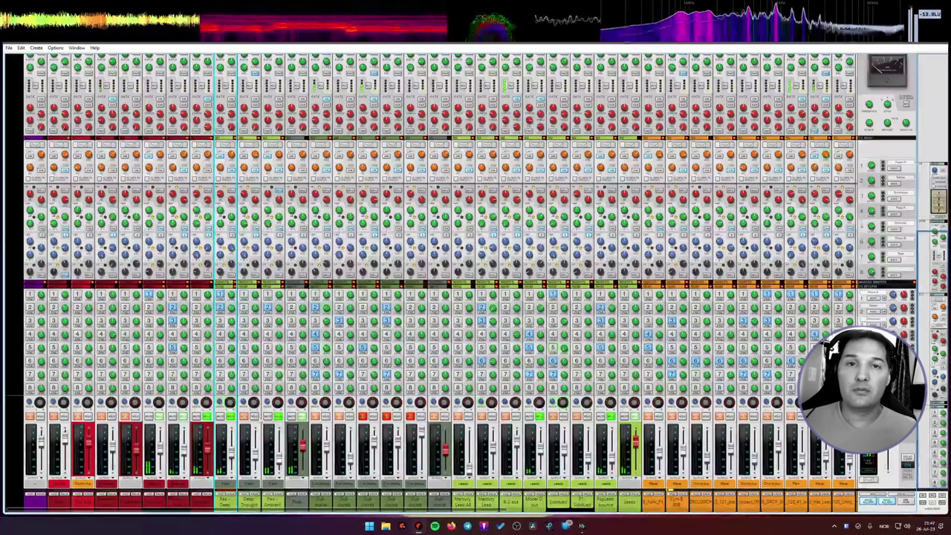
click(250, 502)
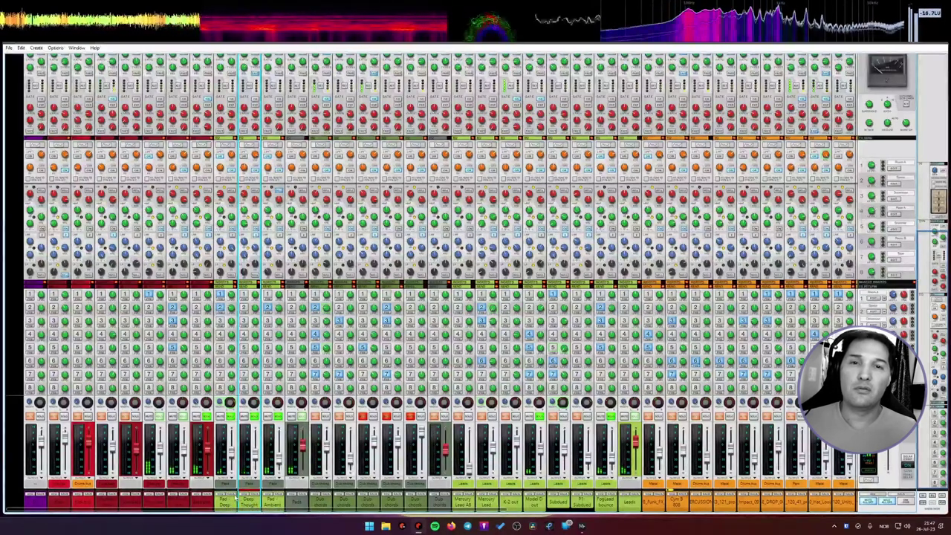
key(F6)
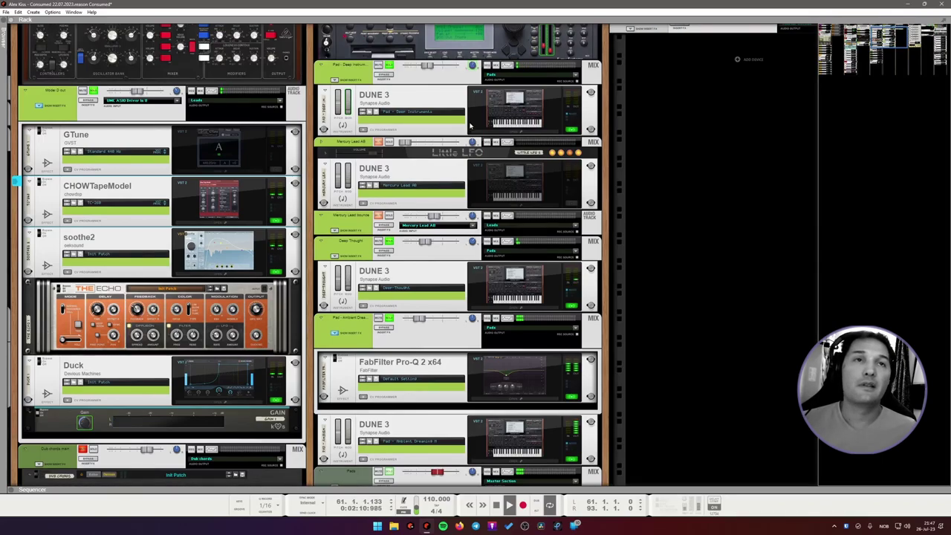
- Stop playback, show the deep pad channel's inserts, and check the W1 Limiter plugin window
key(space)
click(334, 81)
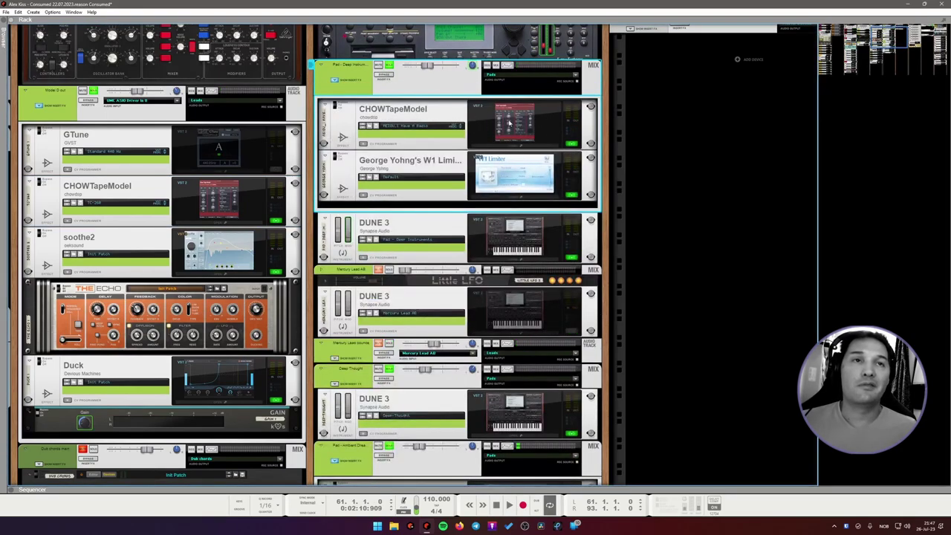
click(483, 180)
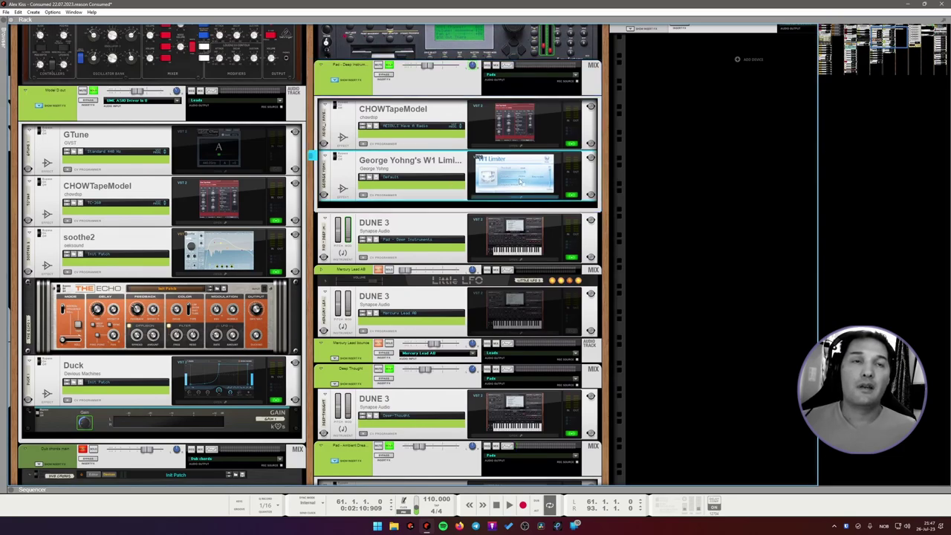
drag(469, 256, 505, 181)
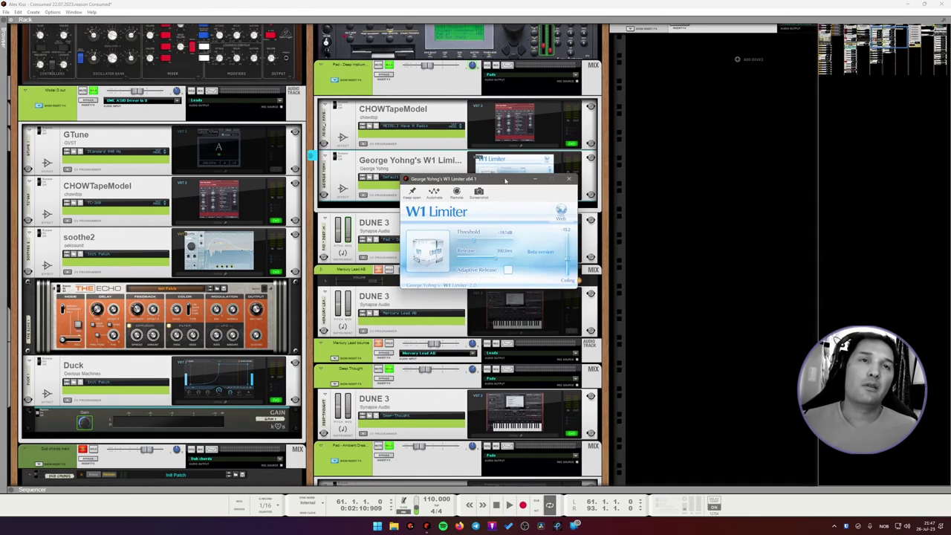
drag(504, 180, 472, 185)
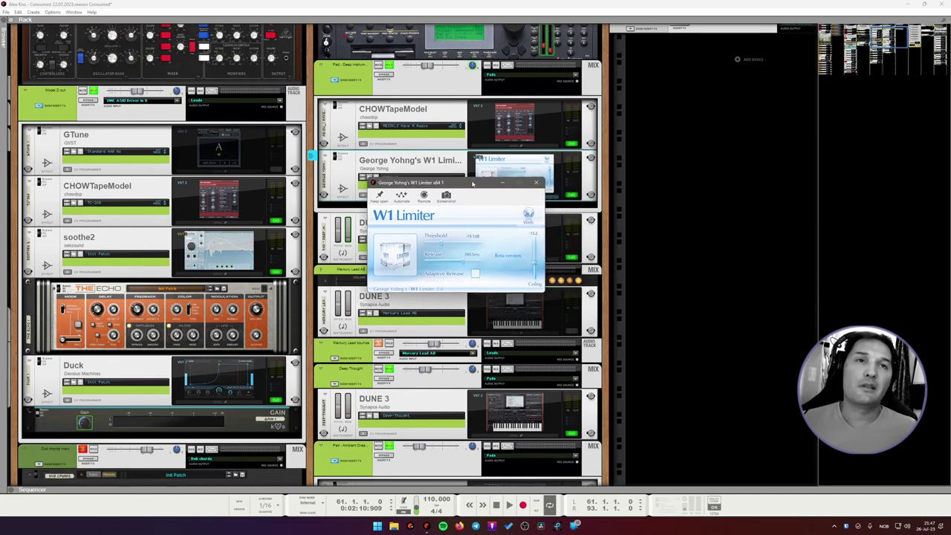
click(537, 184)
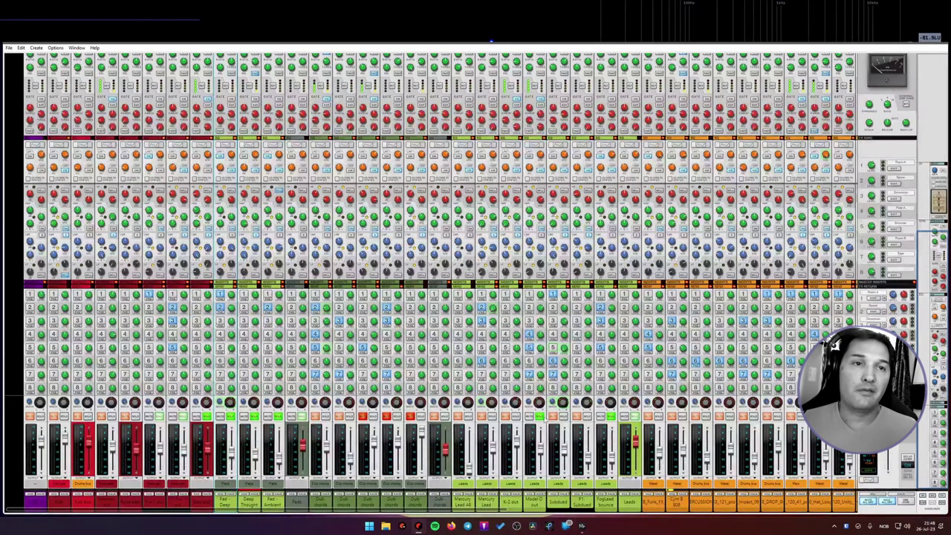
- Step through the mixer channels, solo F1 Subdued, and return to the rack with F6
click(609, 419)
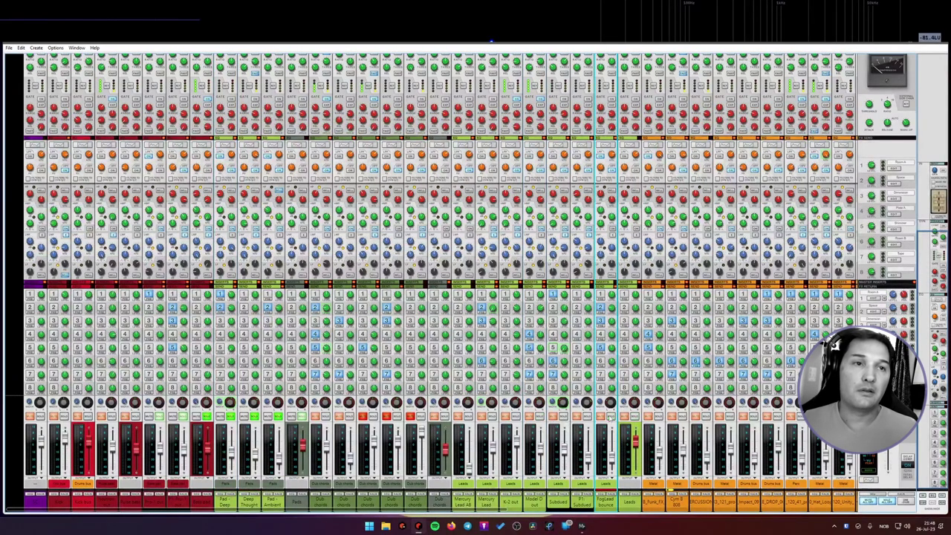
click(275, 420)
click(249, 421)
click(227, 420)
click(205, 419)
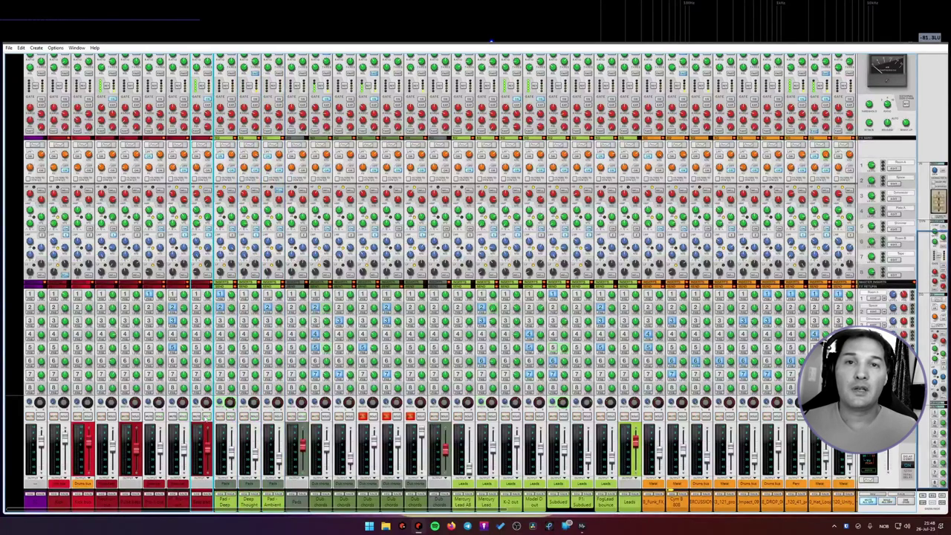
click(562, 421)
click(590, 420)
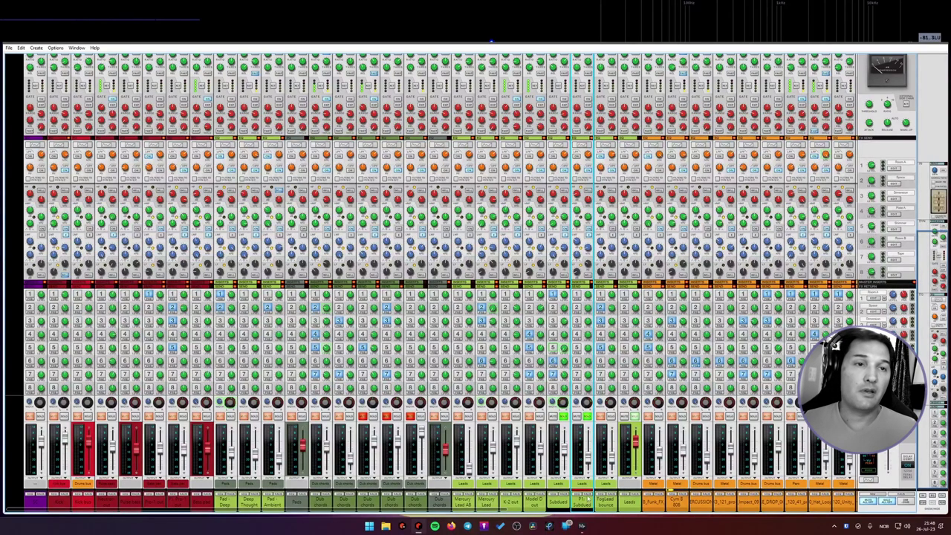
key(F6)
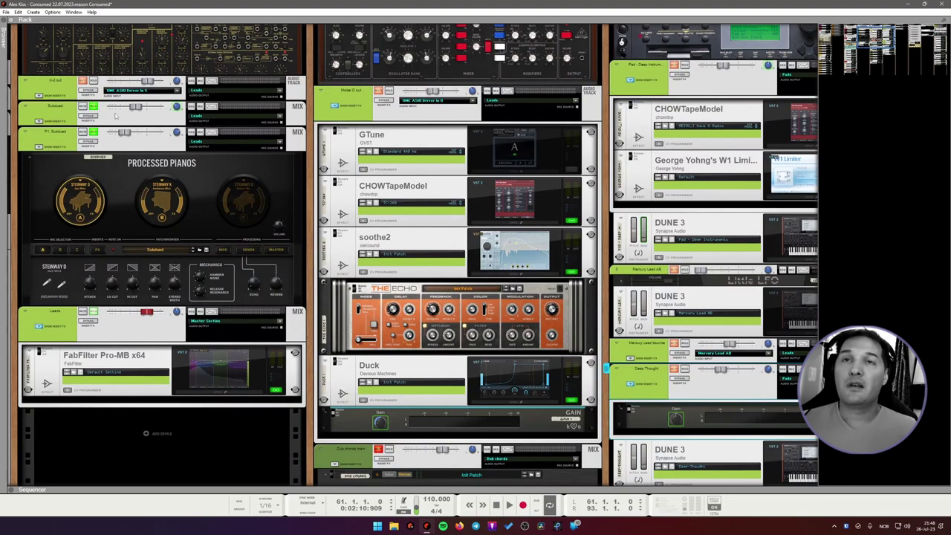
- Show insert FX on Subbass and F1 Subdued, exposing Decapitator, RV7000, Pulsar 1178, soothe2 and Duck
click(38, 122)
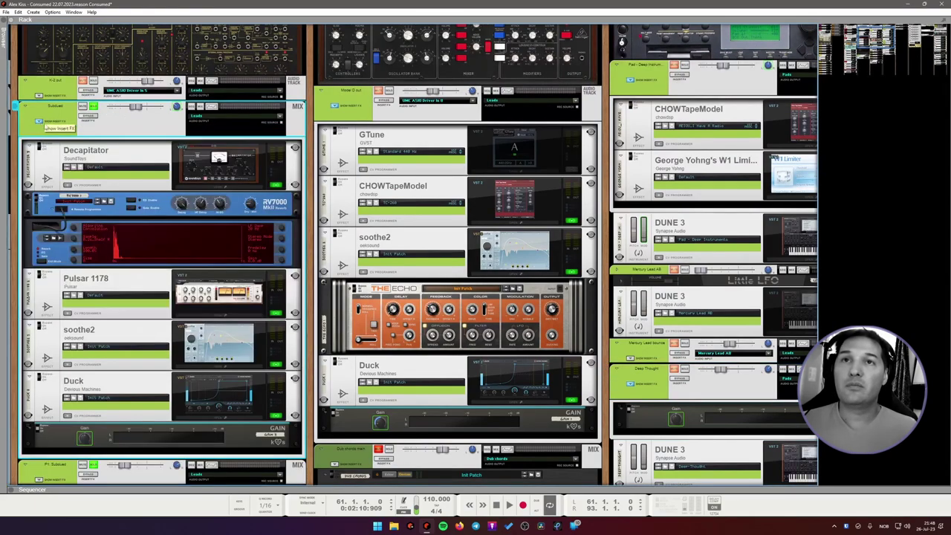
scroll(67, 170, down, 1)
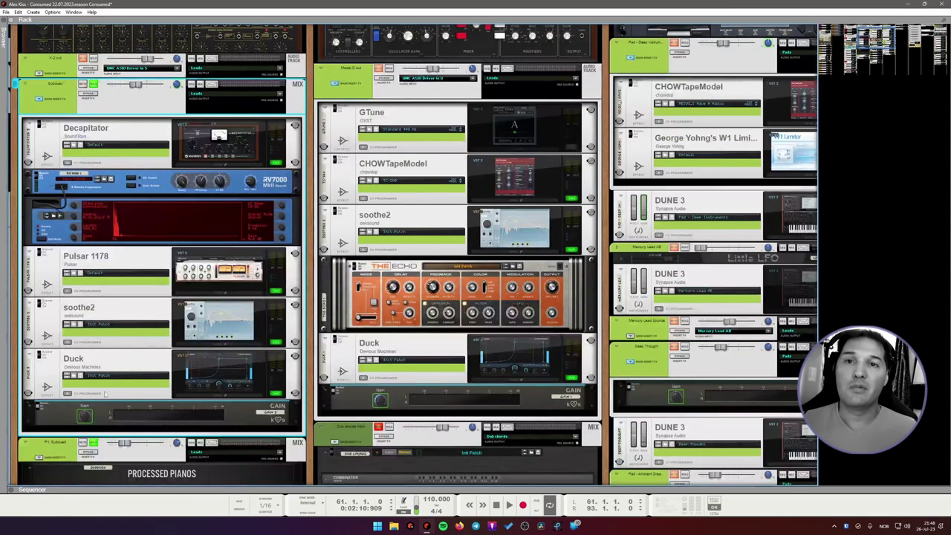
click(40, 455)
scroll(136, 414, down, 8)
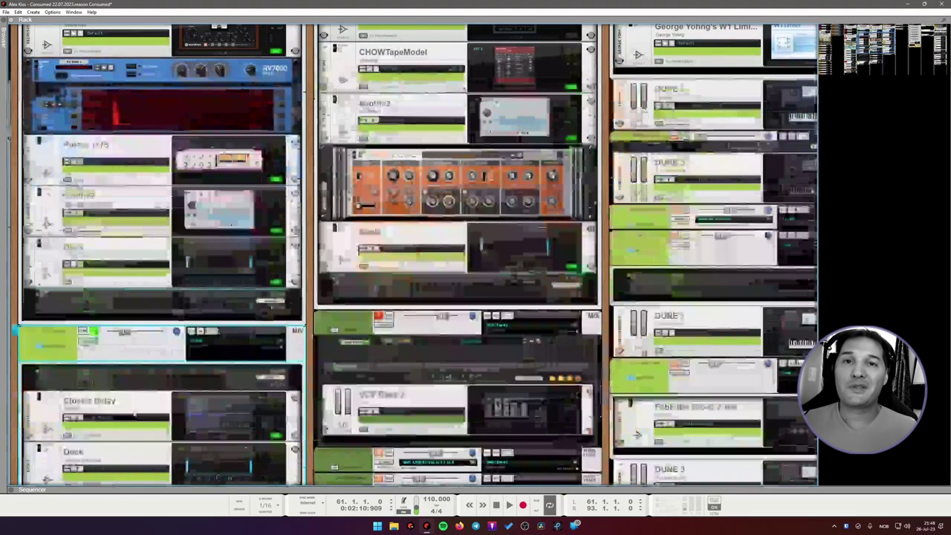
scroll(136, 414, up, 4)
scroll(136, 415, up, 4)
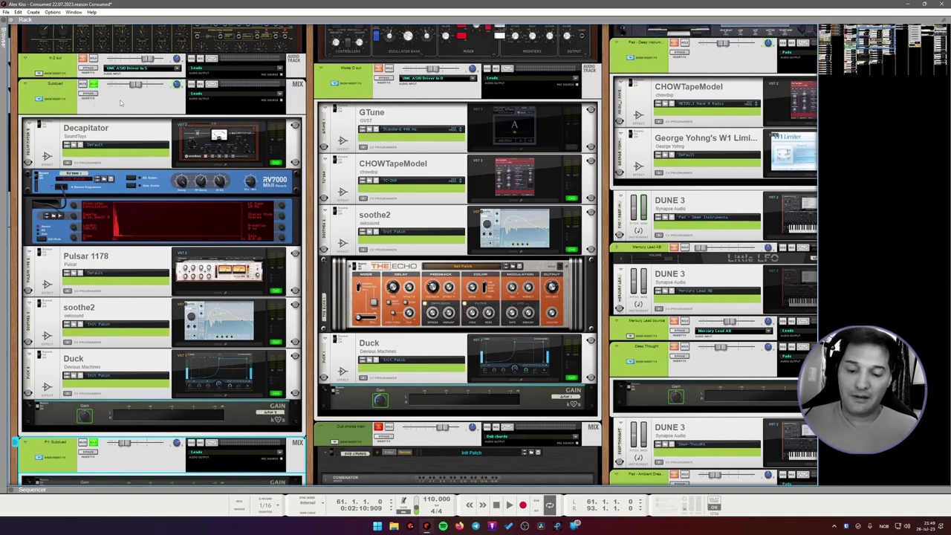
- Start playback from bar 77 in the sequencer
key(F7)
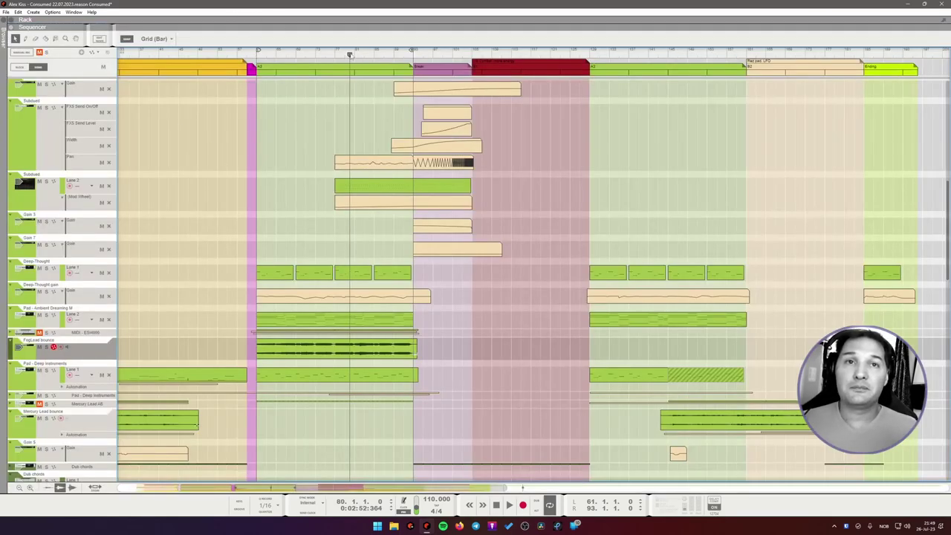
click(336, 55)
key(space)
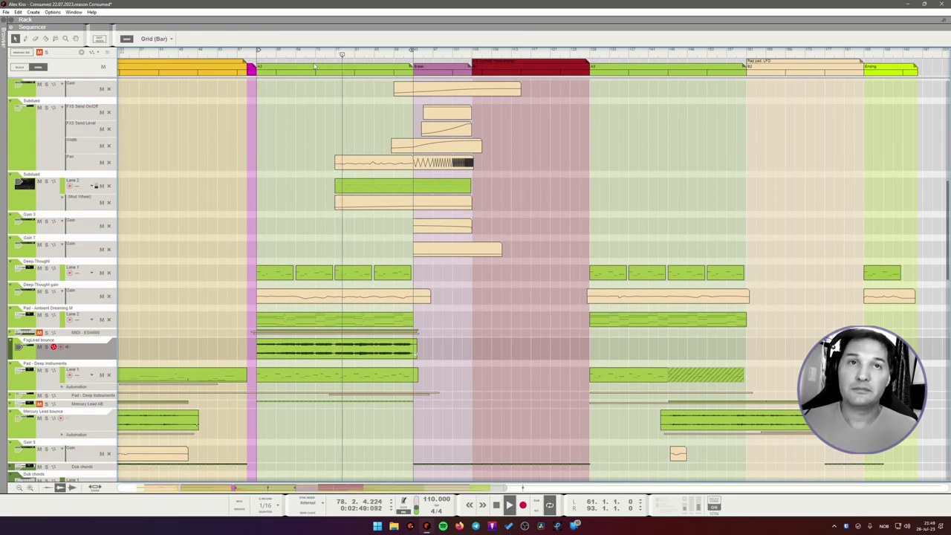
- Show the rack above the sequencer, A/B the Subbass insert bypass, and open Decapitator
key(F6)
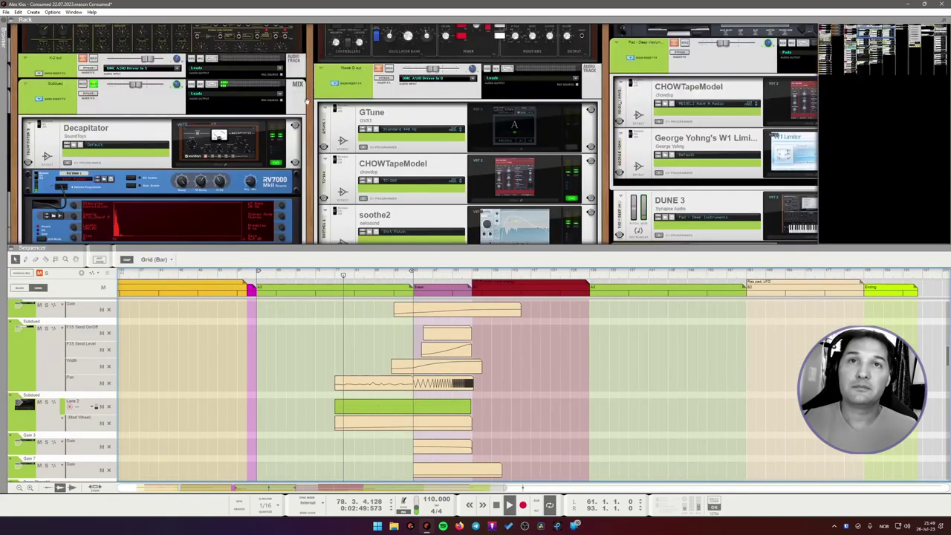
click(90, 95)
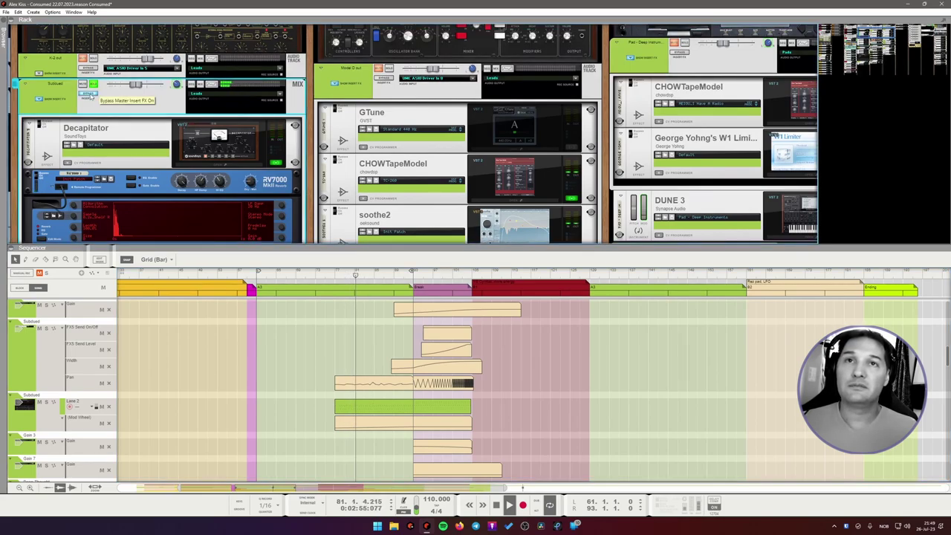
click(90, 95)
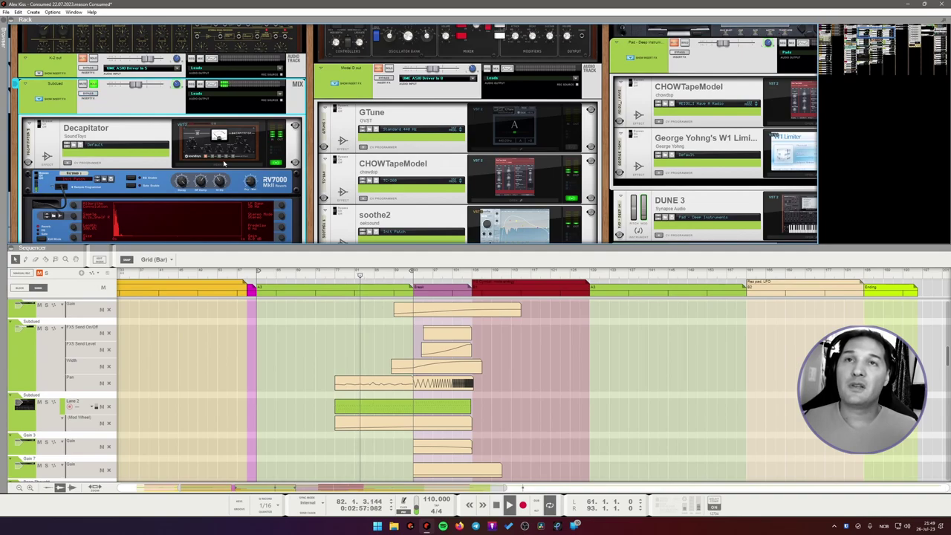
click(219, 137)
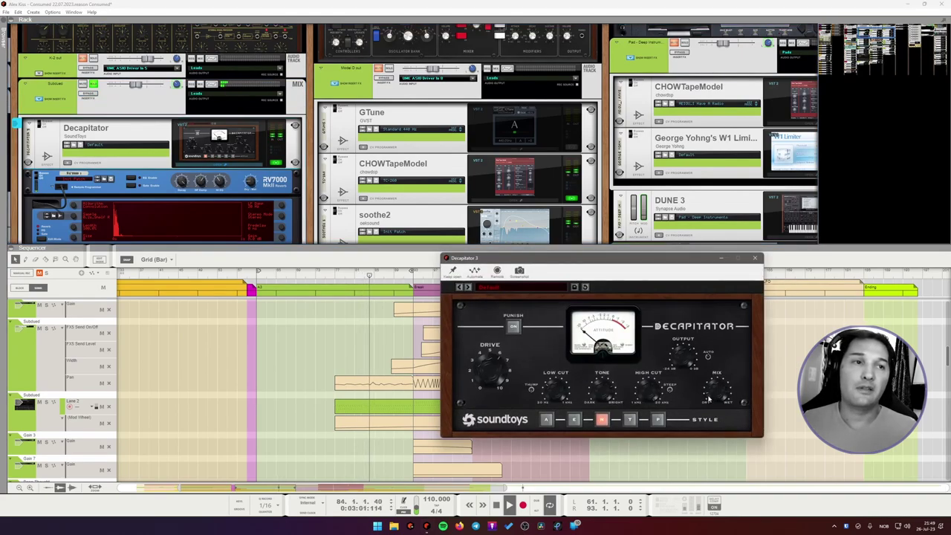
- Close Decapitator 3, then open and close the Pulsar 1178 window
click(755, 258)
scroll(195, 178, down, 2)
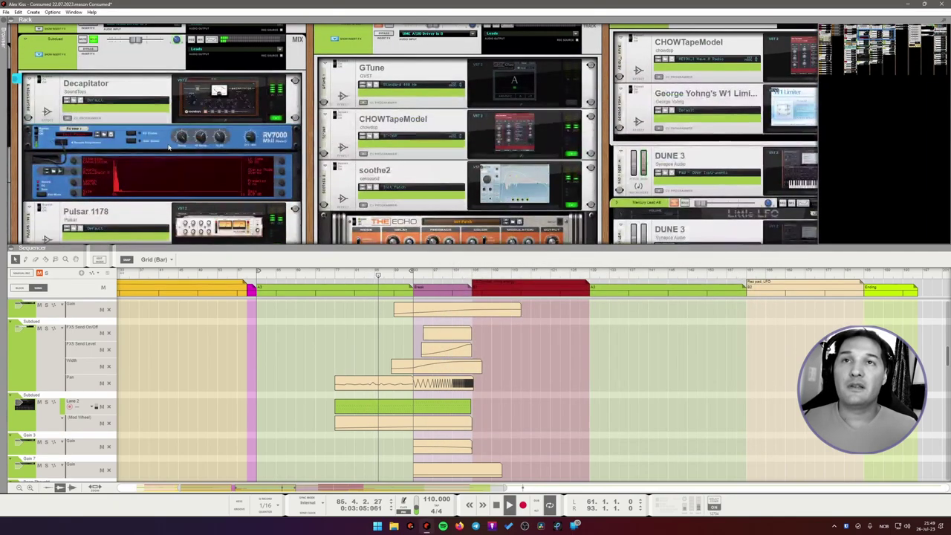
scroll(194, 179, down, 2)
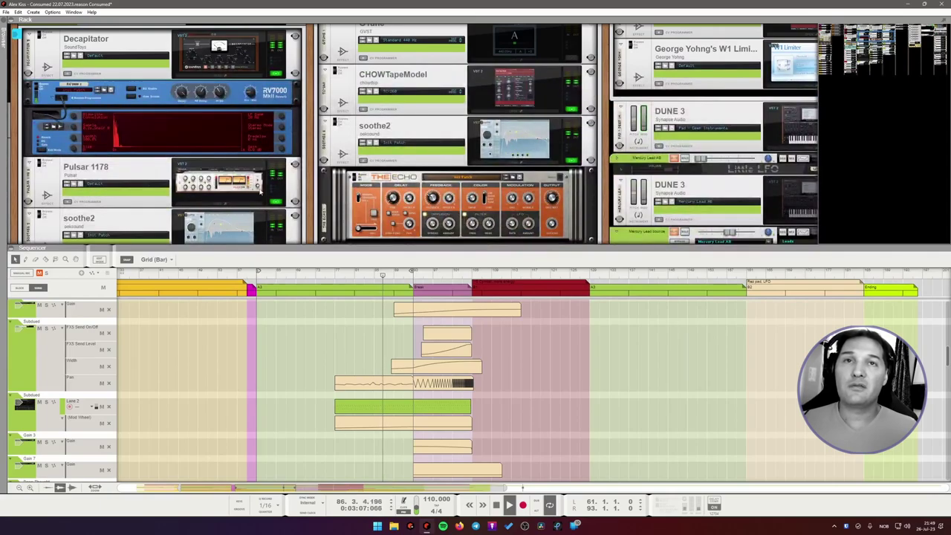
drag(112, 192, 441, 305)
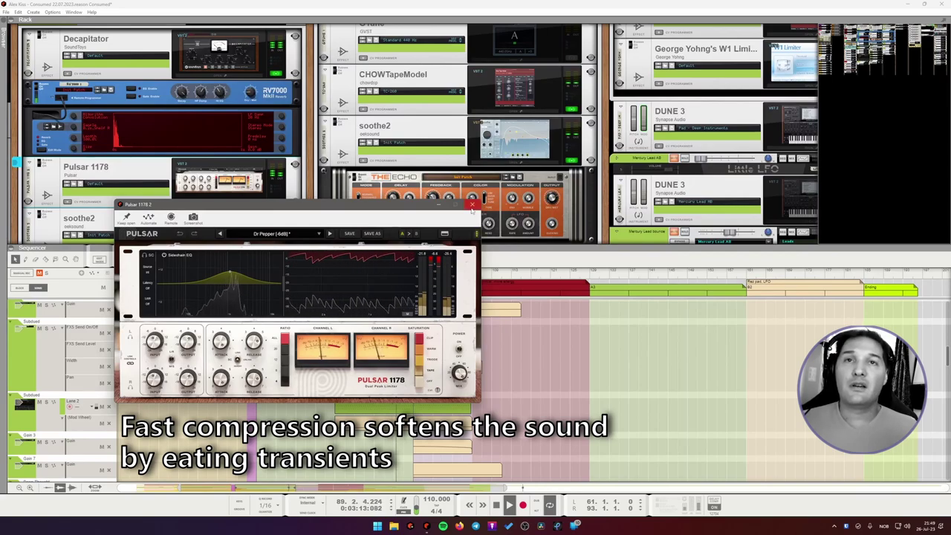
click(472, 205)
- Open and close the Duck window, then stop playback
scroll(126, 184, down, 2)
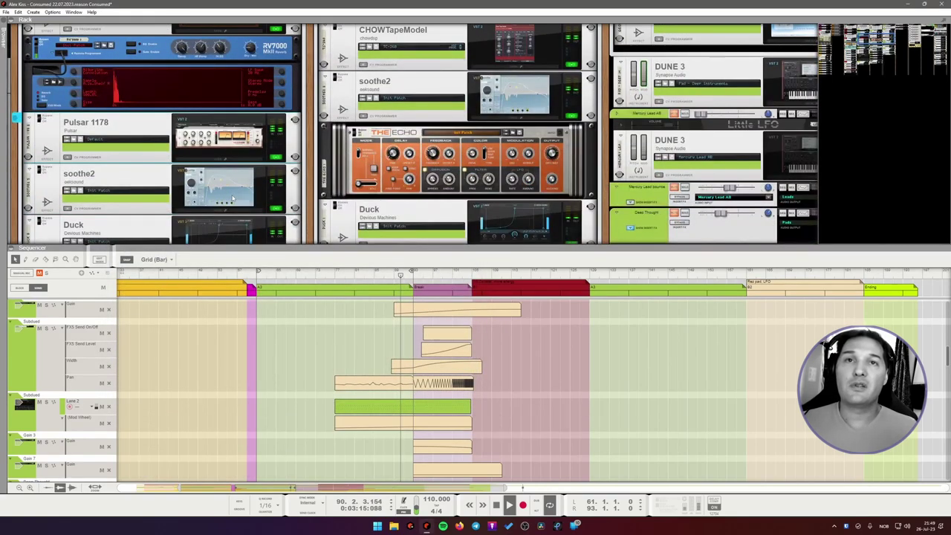
scroll(215, 195, down, 2)
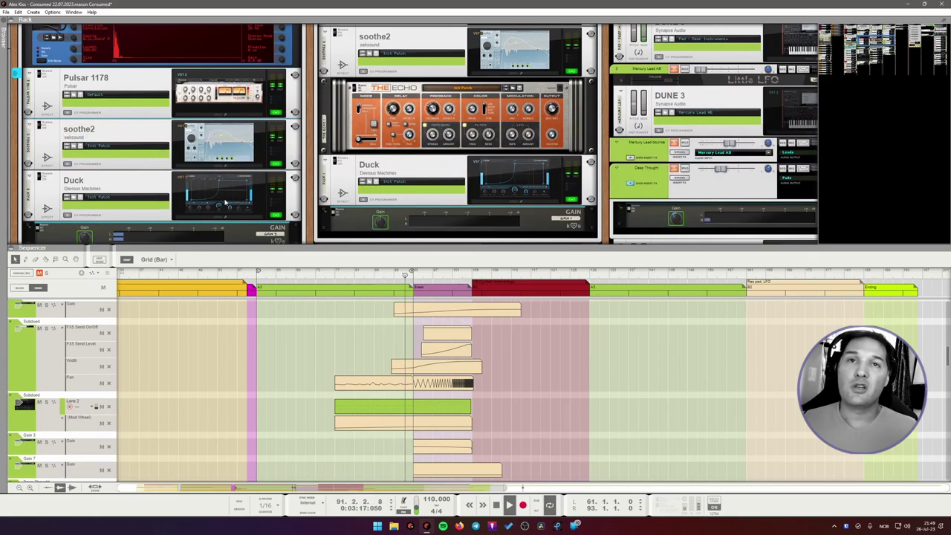
click(193, 183)
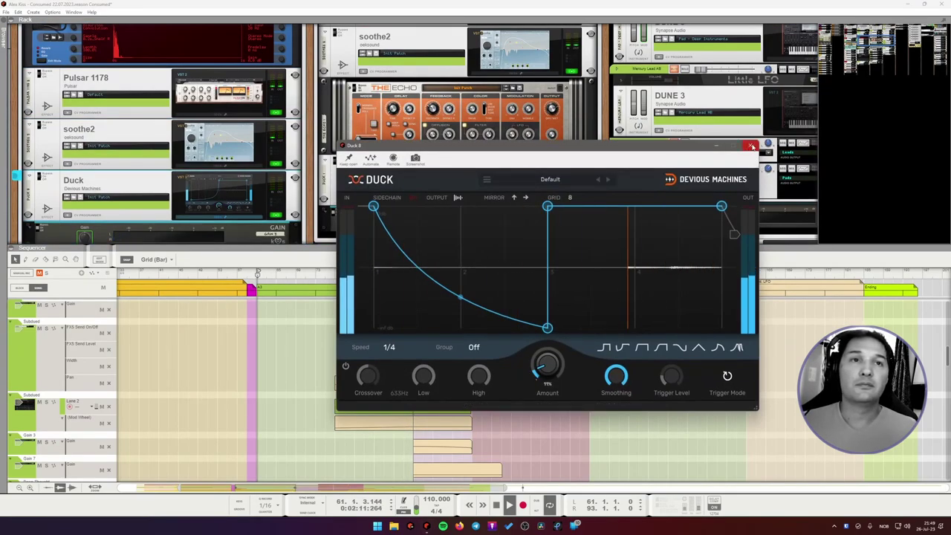
click(748, 146)
scroll(173, 158, up, 3)
key(space)
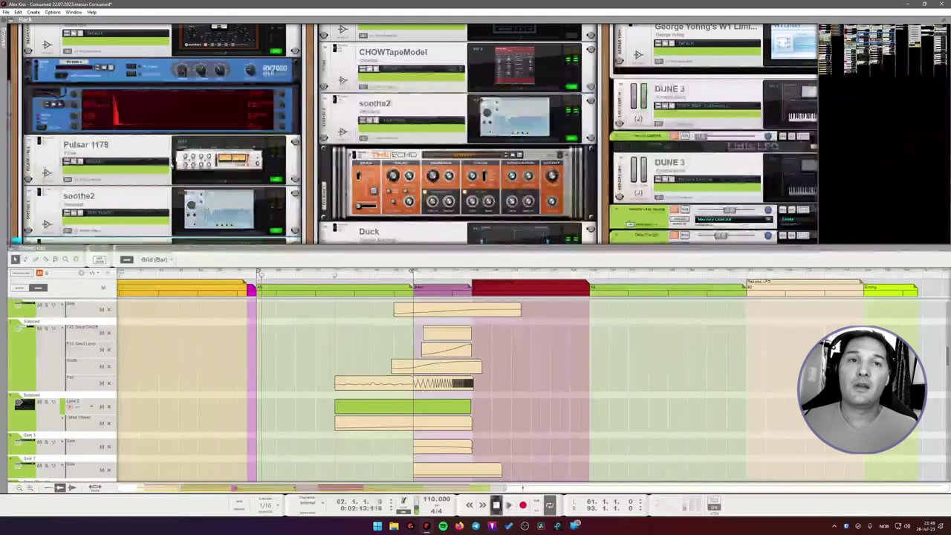
- Replay the passage from bar 77, then set the song position to bar 105
scroll(185, 171, down, 7)
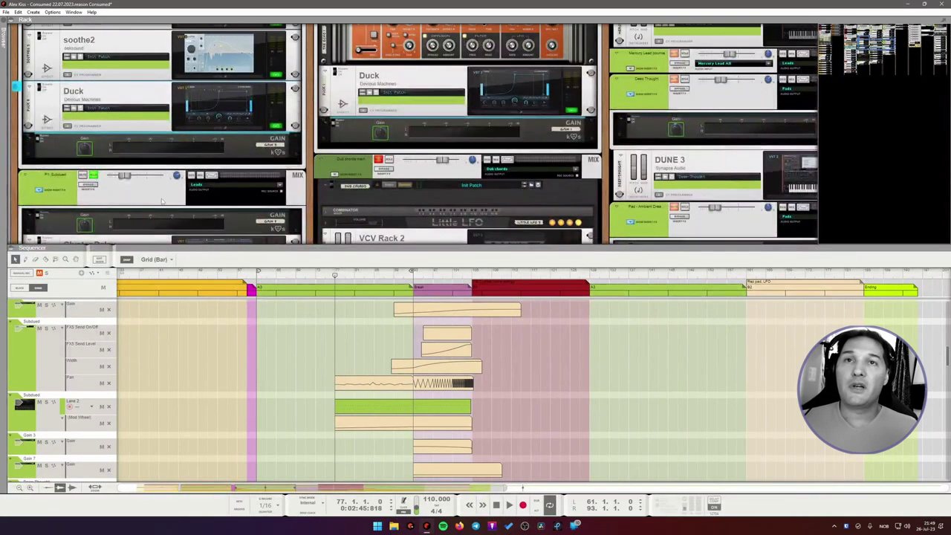
scroll(160, 177, down, 3)
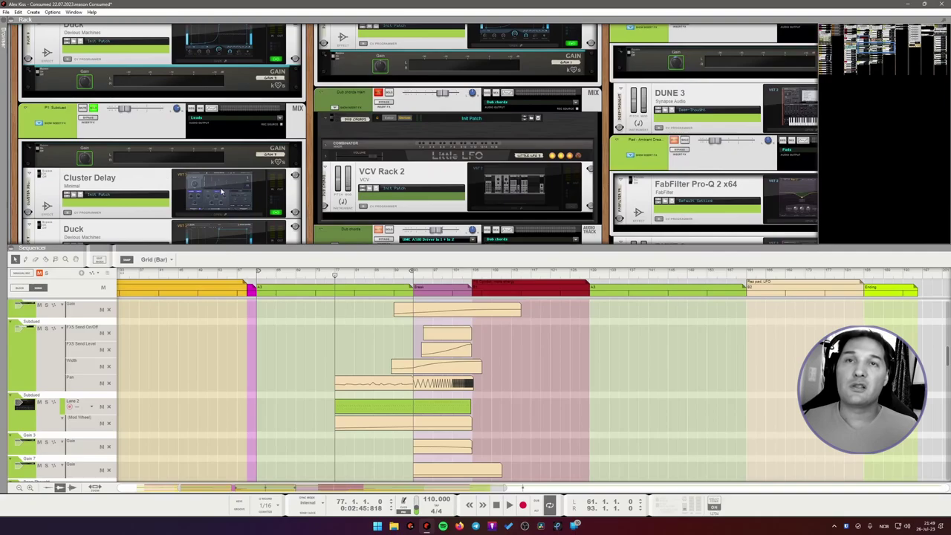
scroll(104, 116, up, 10)
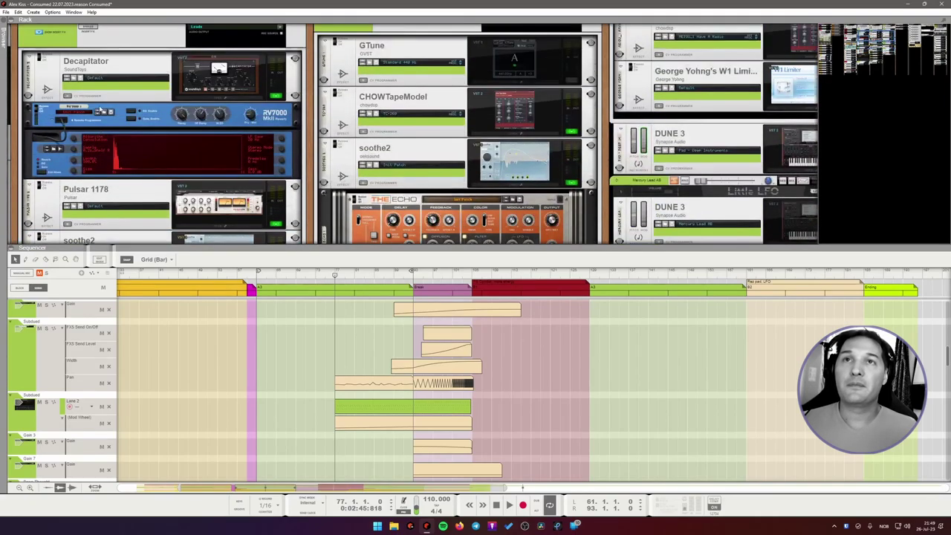
scroll(98, 52, up, 3)
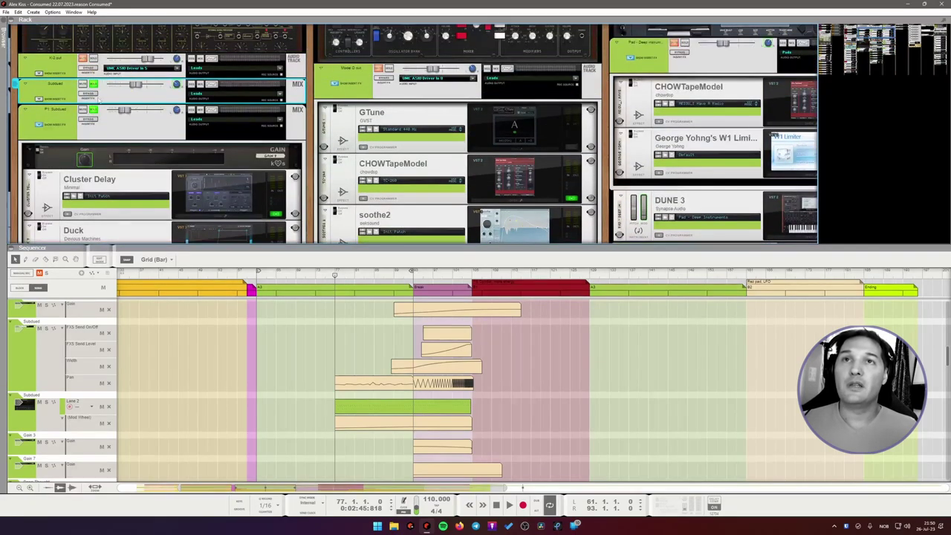
key(space)
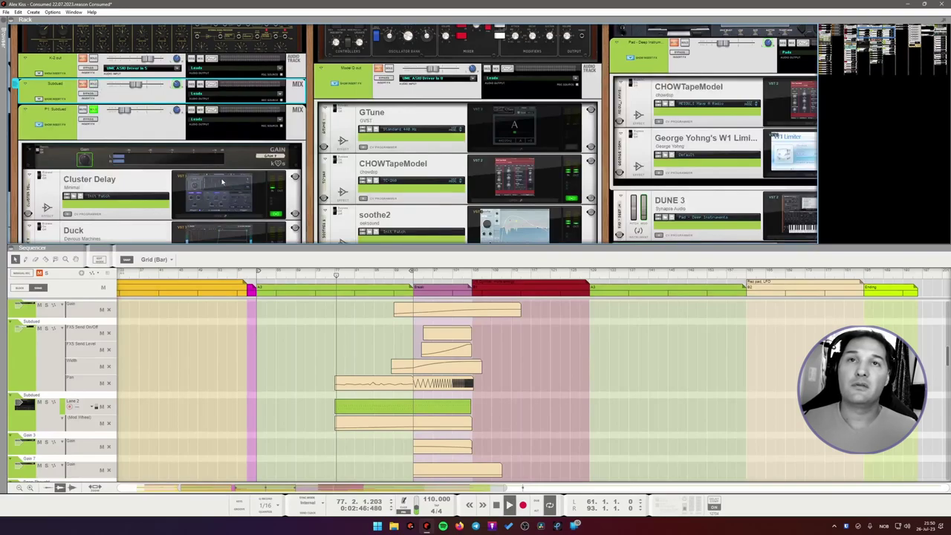
scroll(230, 194, down, 1)
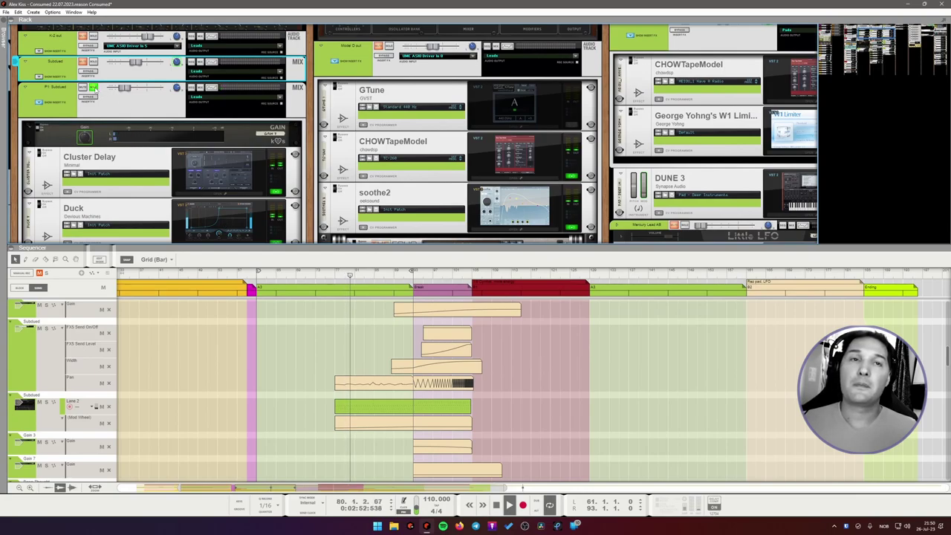
key(space)
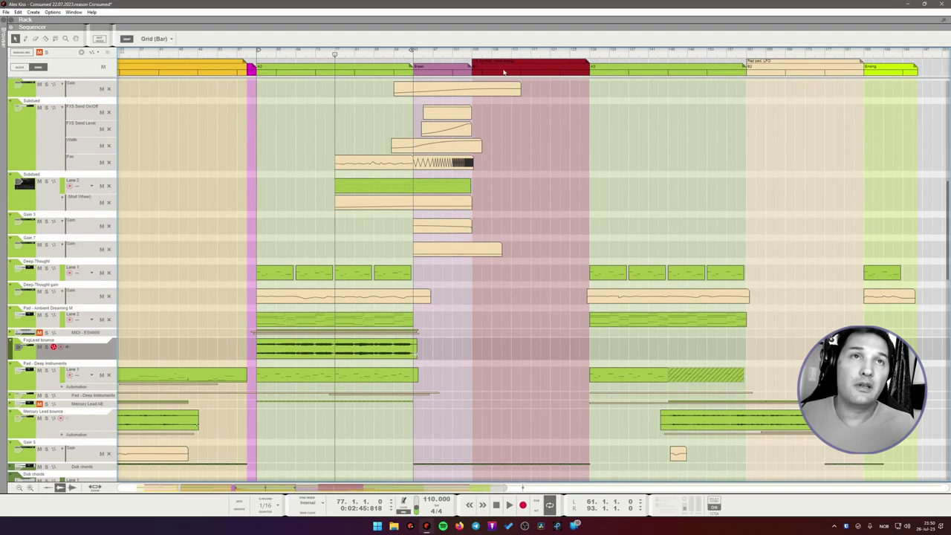
click(473, 55)
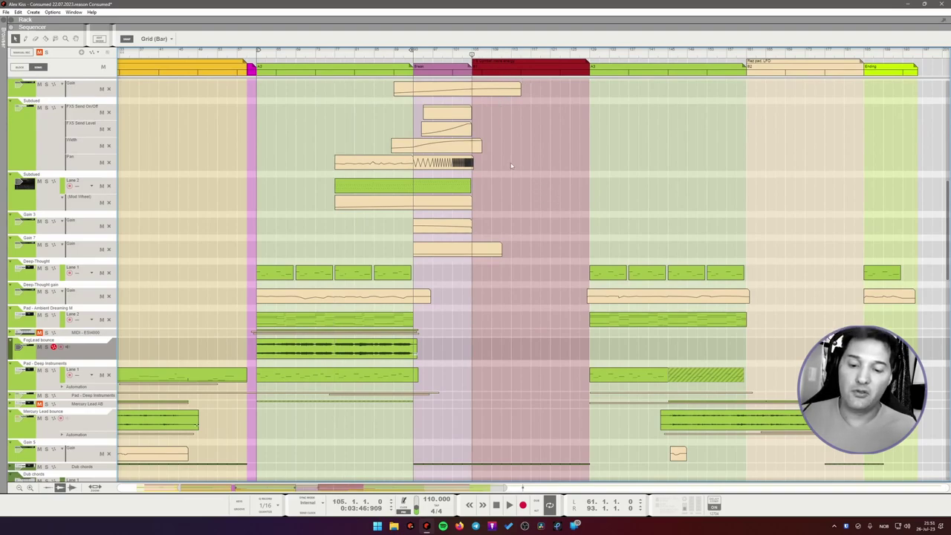
- Play from bar 105 with the rack shown, then select K-2 out to view Free Convolve, Audiomatic, Pulsar 1178
key(space)
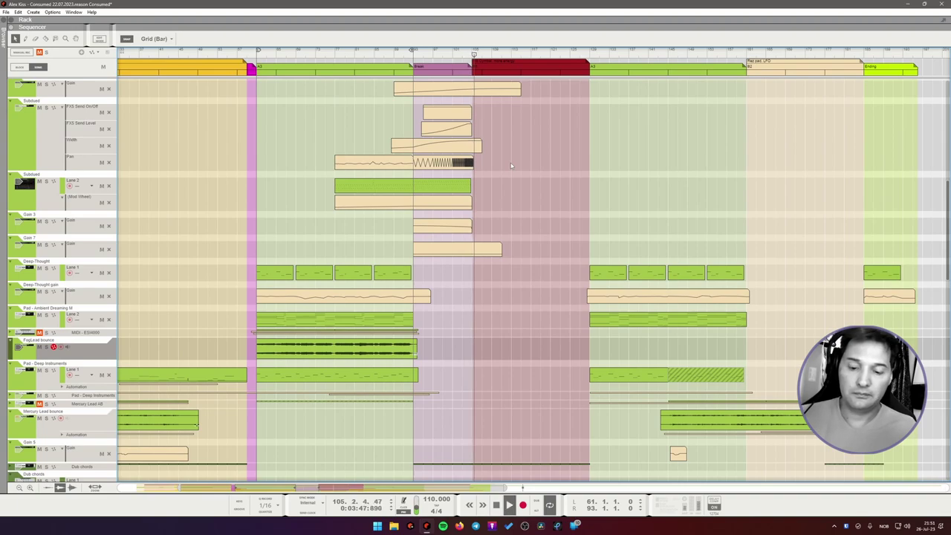
key(F6)
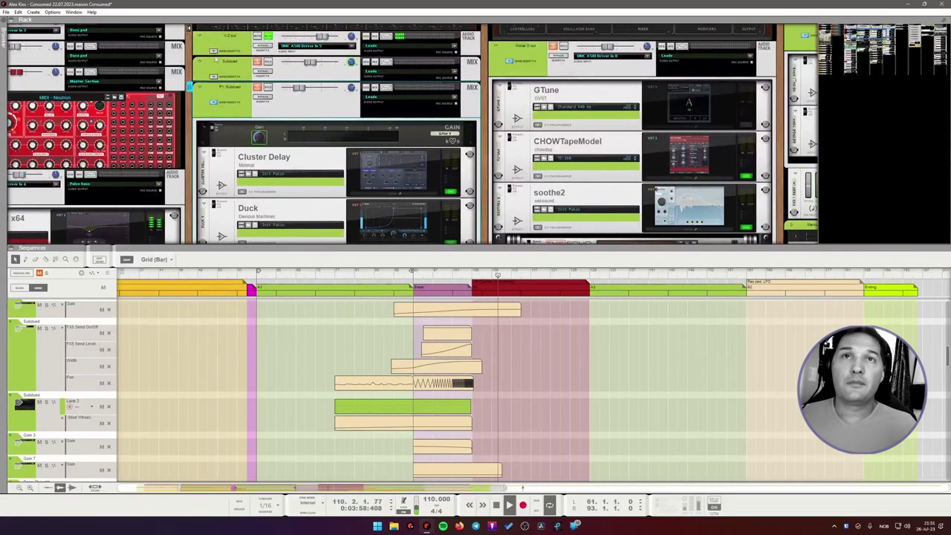
key(space)
click(214, 51)
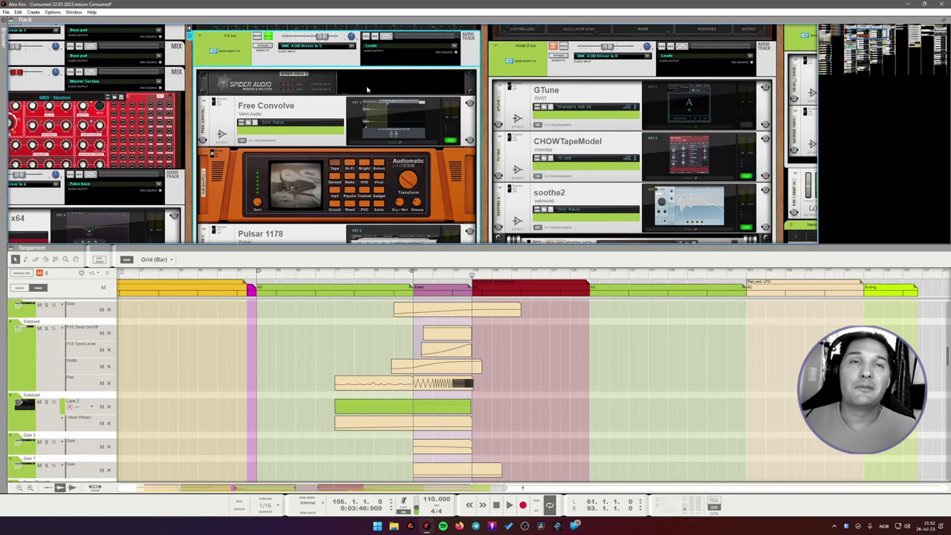
scroll(365, 90, down, 2)
scroll(366, 90, up, 2)
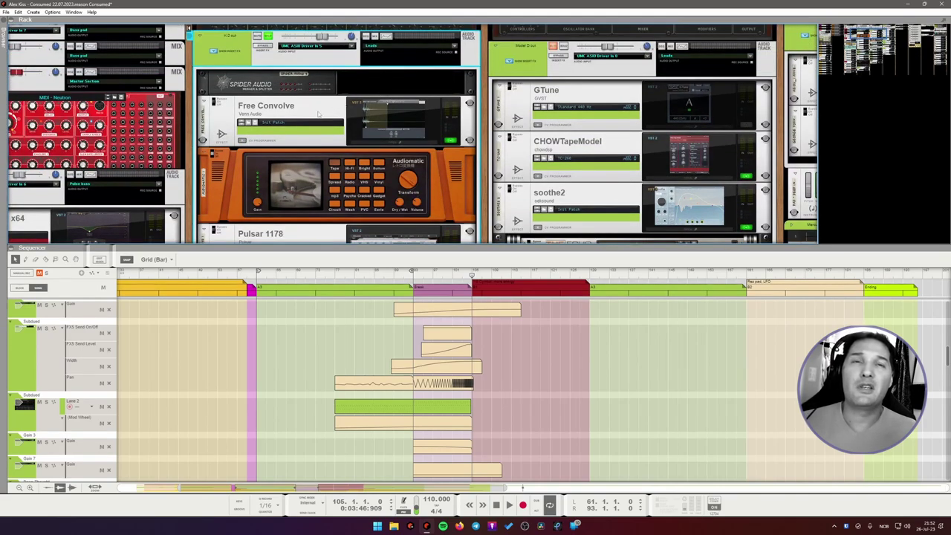
- Open, inspect and close the Free Convolve and Pulsar 1178 plugin windows
double_click(379, 125)
drag(476, 71, 379, 70)
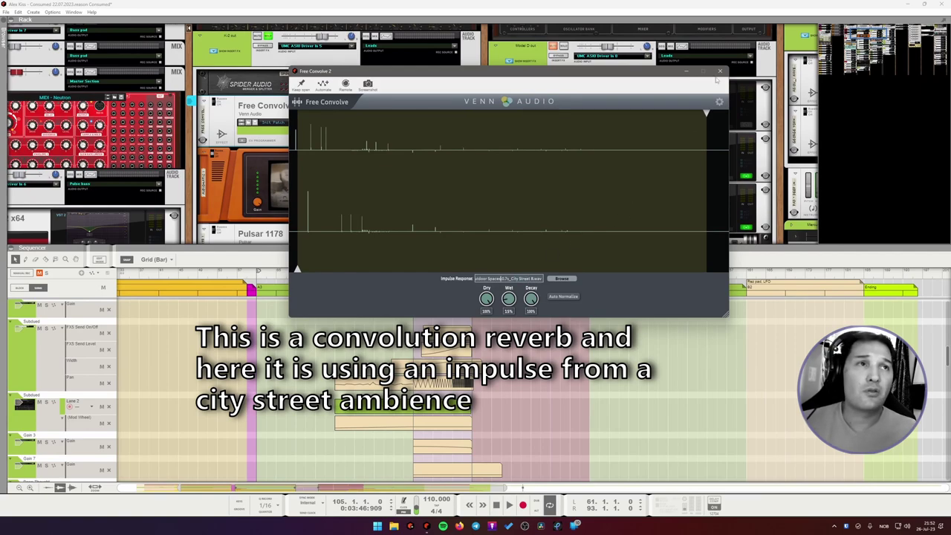
click(722, 72)
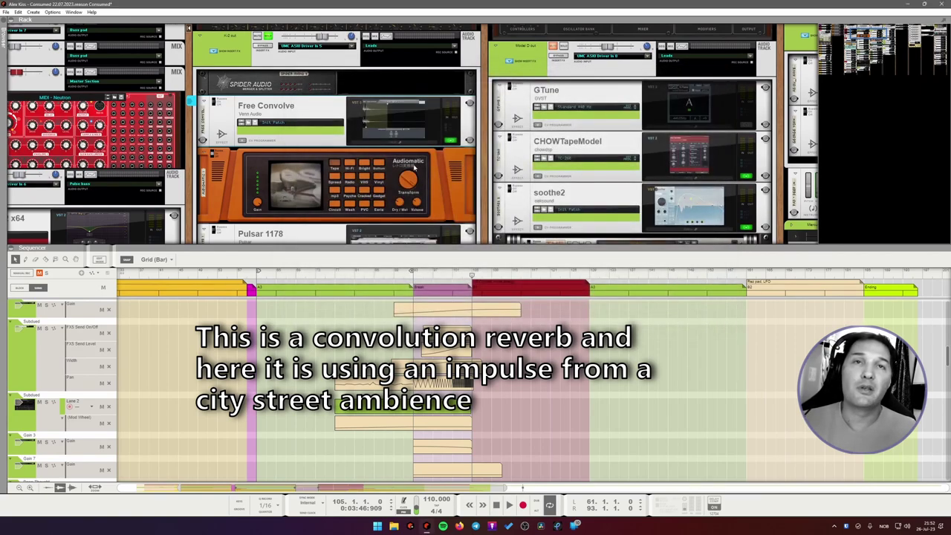
scroll(446, 178, down, 1)
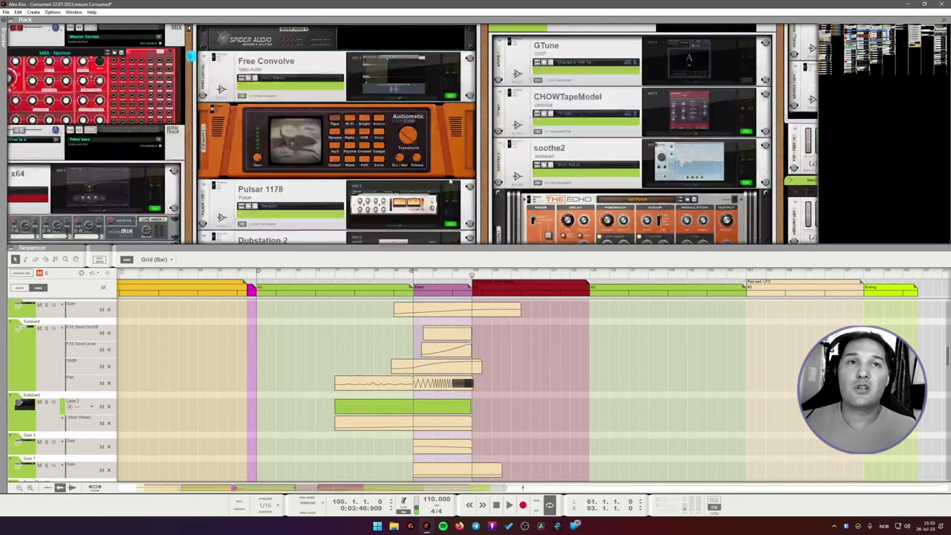
scroll(449, 180, down, 1)
click(394, 160)
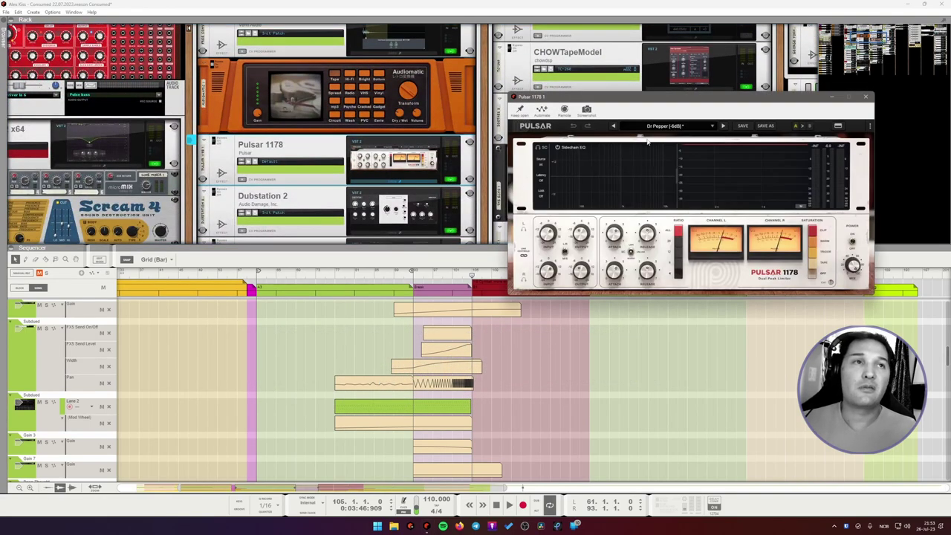
drag(669, 98, 553, 98)
click(751, 99)
- Open the Dubstation 2 delay window and position it on screen
scroll(483, 149, down, 1)
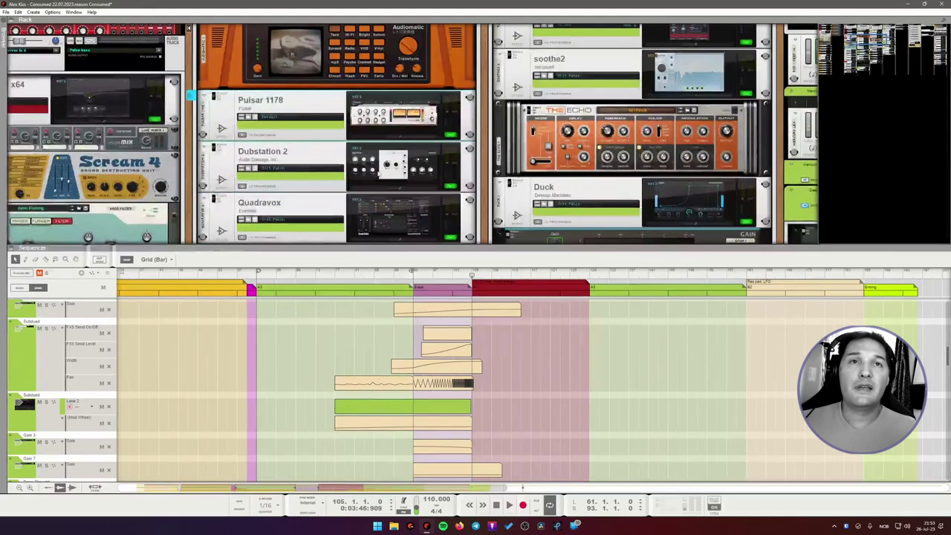
click(394, 165)
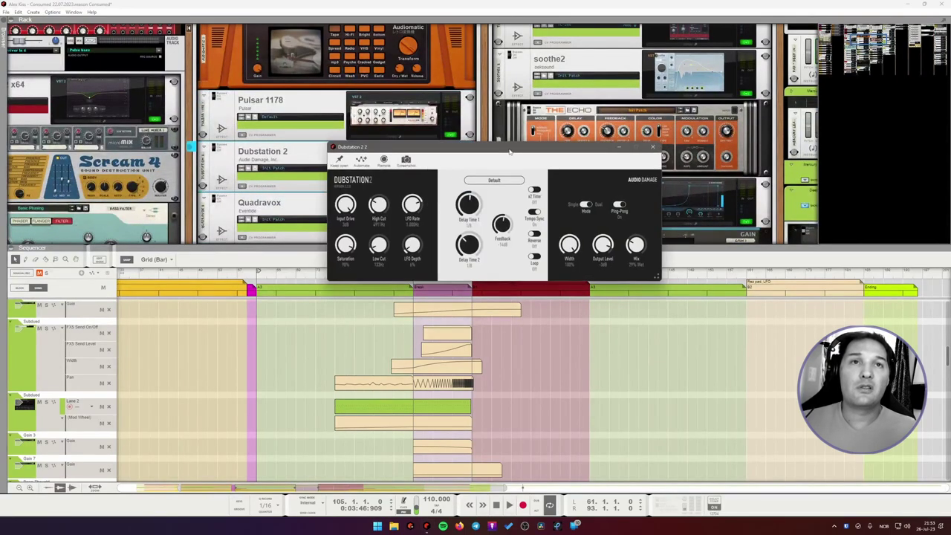
drag(510, 152, 468, 128)
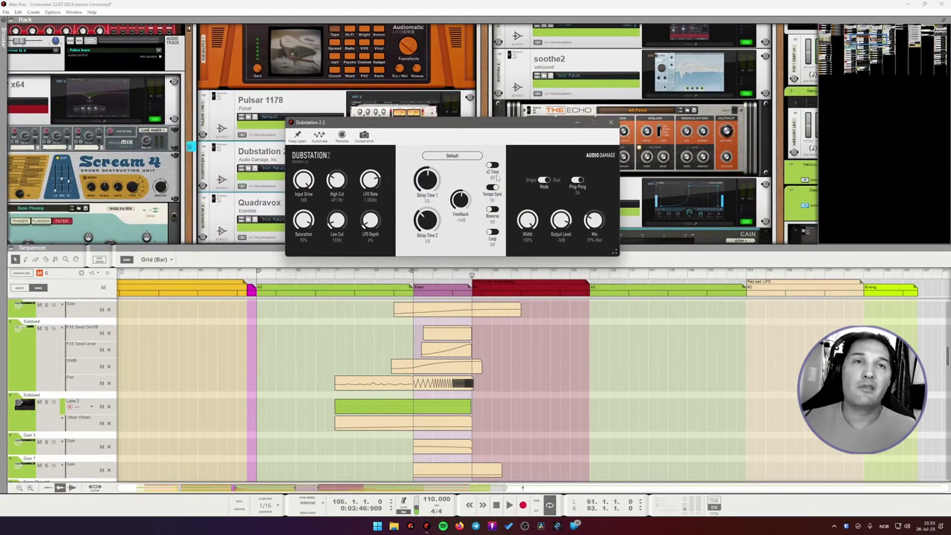
drag(510, 123, 548, 129)
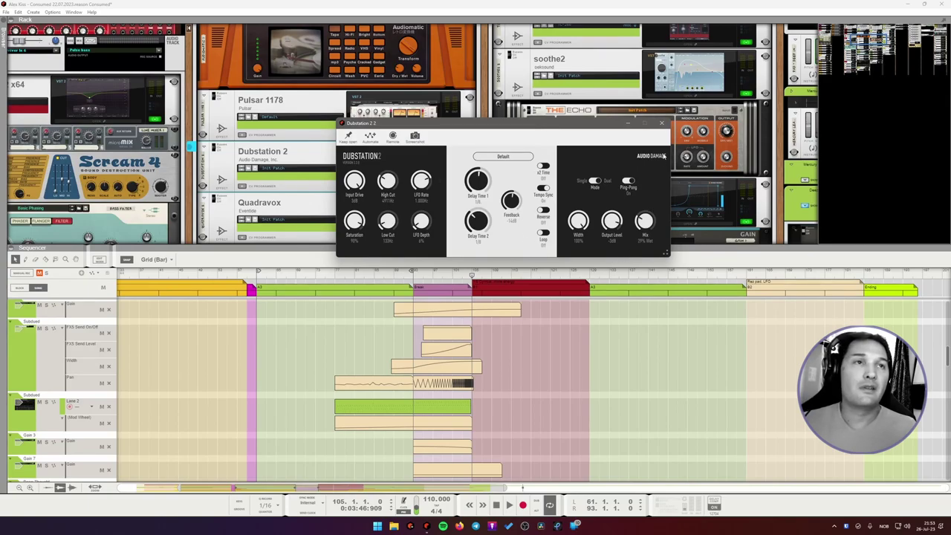
- Close Dubstation 2 and open Quadravox 2 showing its 18 - Multi-Tap Random preset
click(661, 122)
scroll(396, 171, down, 2)
click(398, 176)
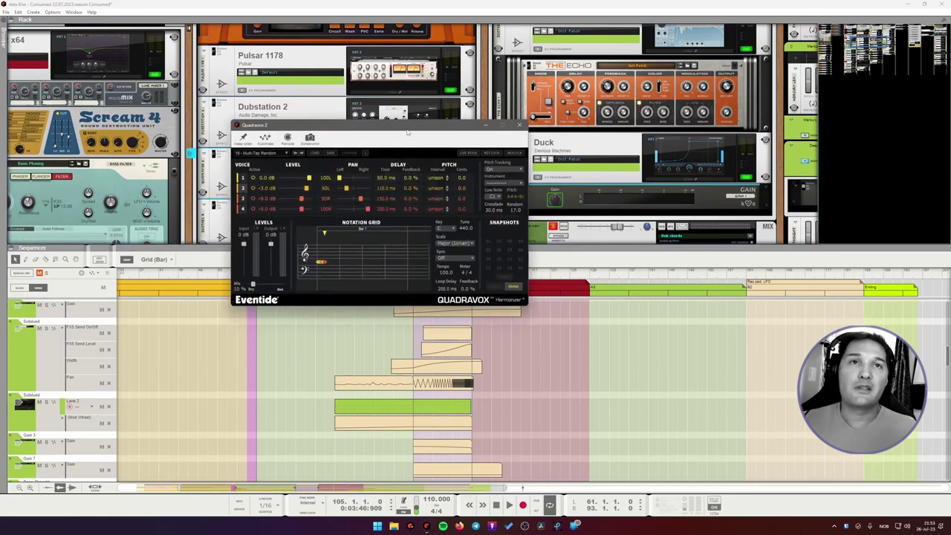
drag(408, 138, 431, 113)
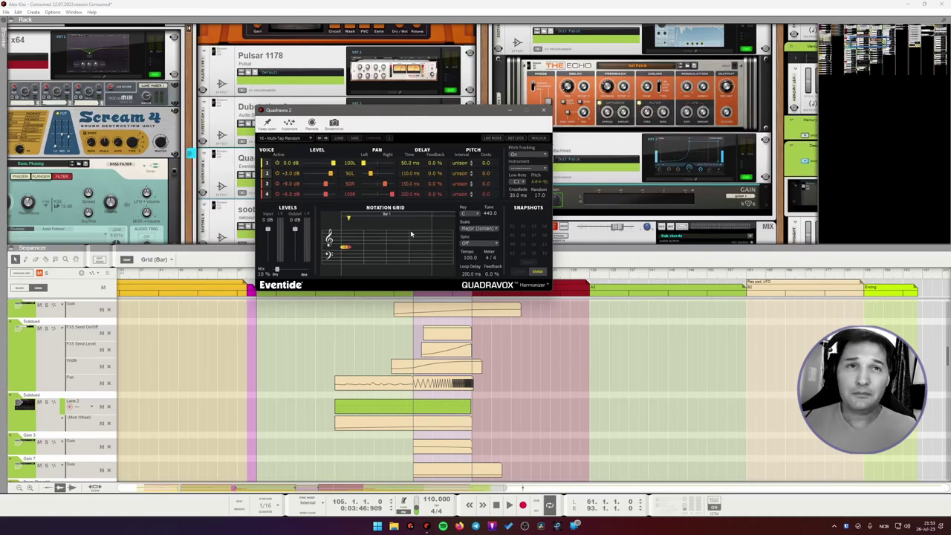
drag(437, 113, 420, 134)
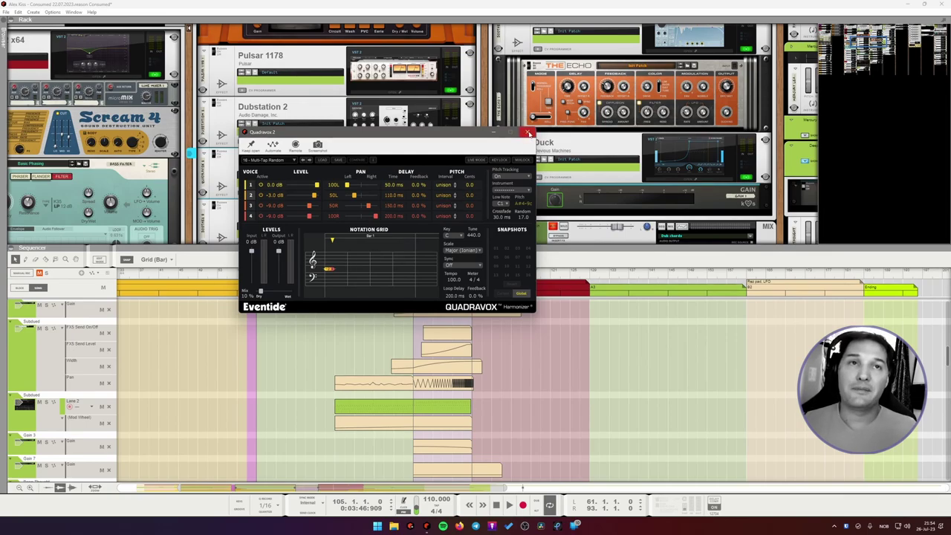
- Close the Quadravox window, then play and stop the song to audition the K-2 out effects
click(527, 132)
scroll(398, 199, down, 2)
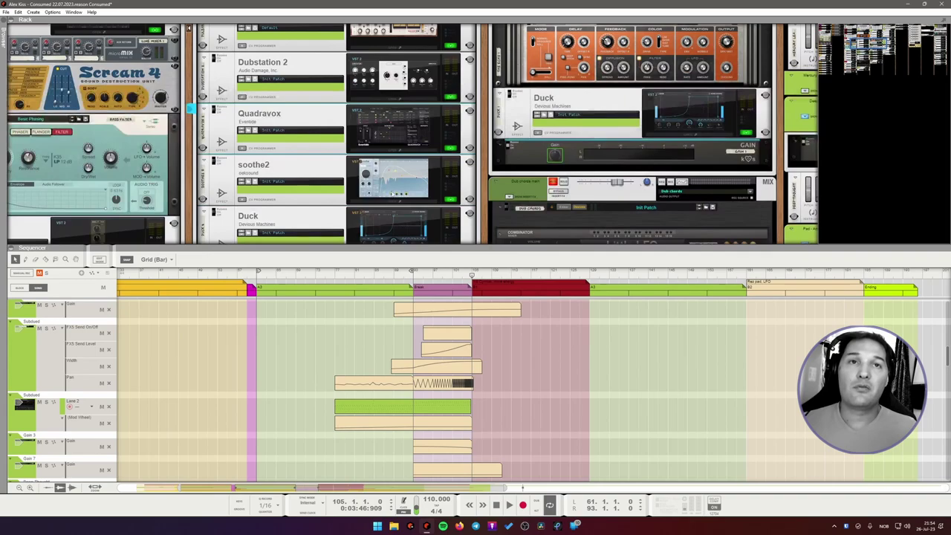
scroll(320, 178, down, 2)
key(space)
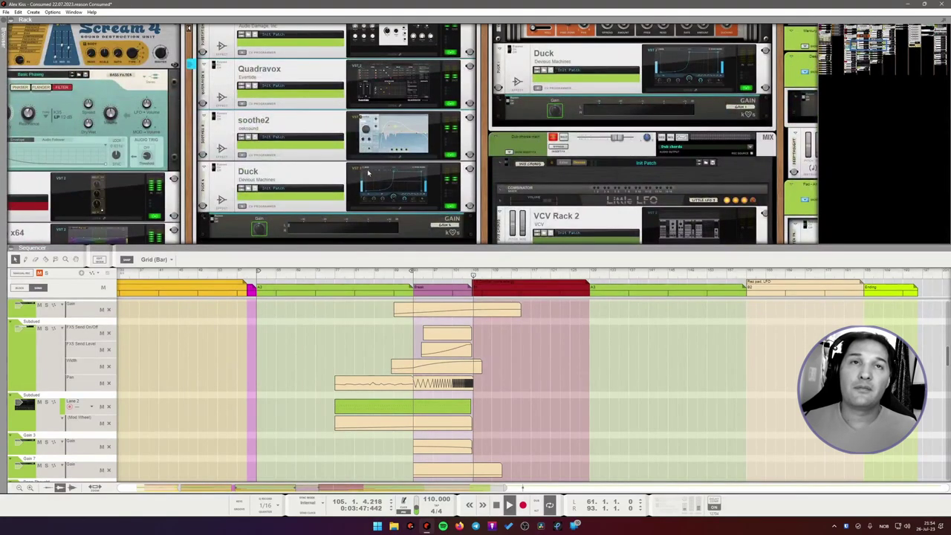
scroll(364, 173, up, 2)
scroll(363, 173, up, 2)
scroll(349, 168, up, 2)
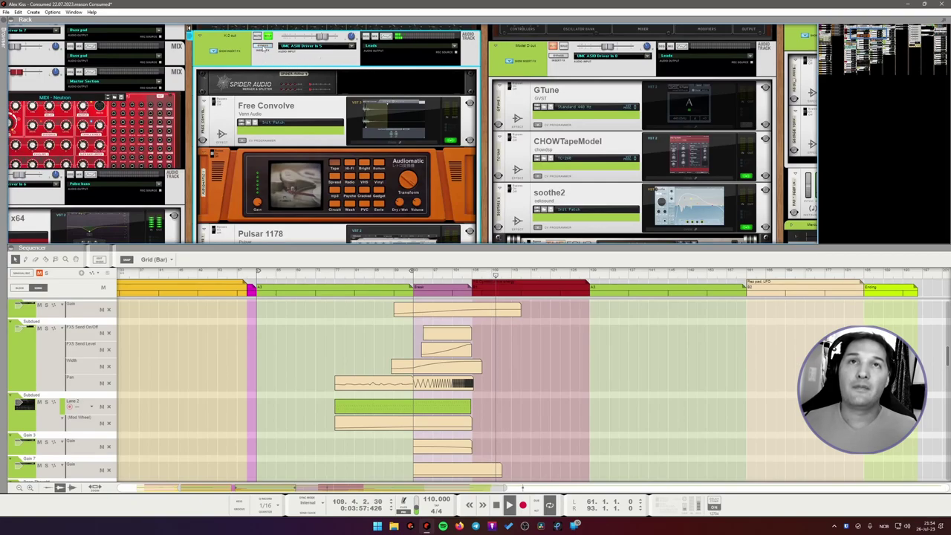
key(space)
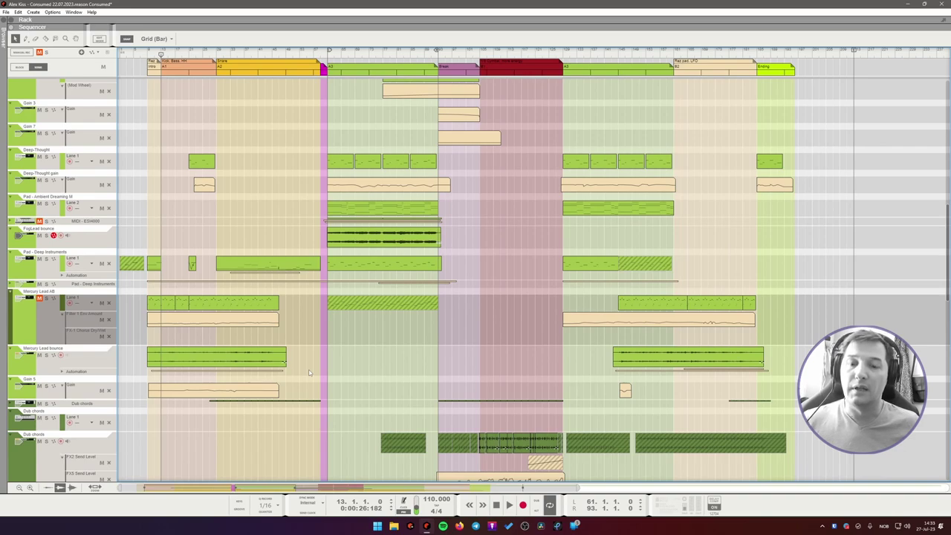
- Play from bar 13 with the Mercury Lead bounce channel soloed, then return to the sequencer
key(space)
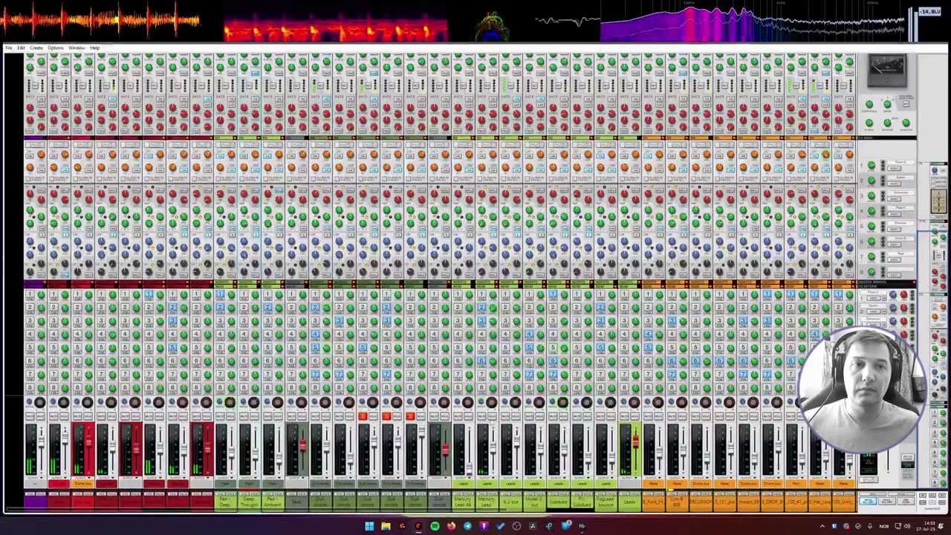
click(491, 415)
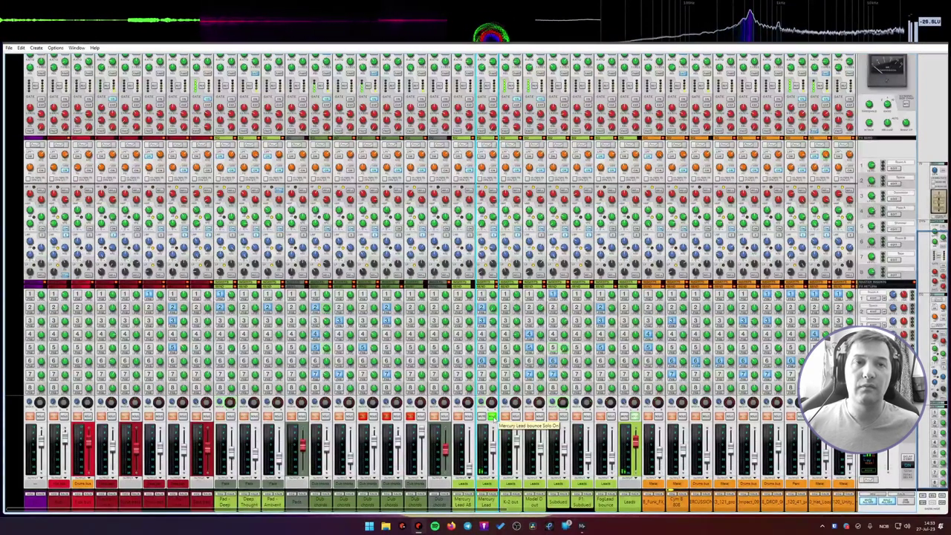
key(F7)
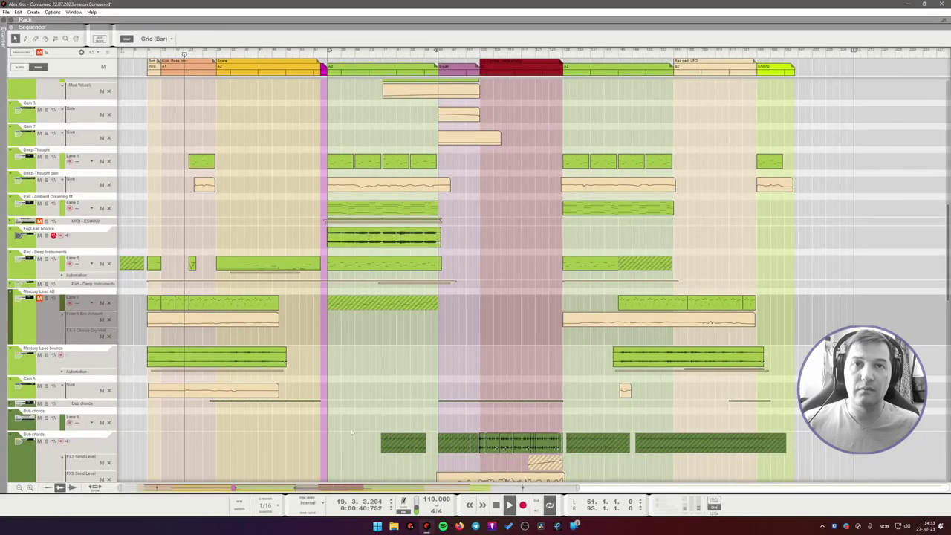
double_click(209, 305)
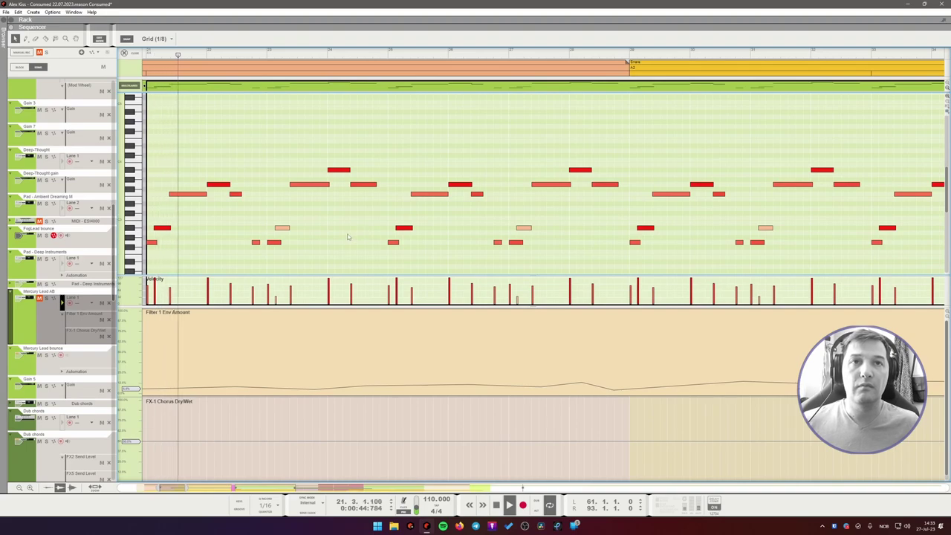
ctrl+scroll(348, 237, down, 1)
ctrl+scroll(347, 236, down, 1)
key(space)
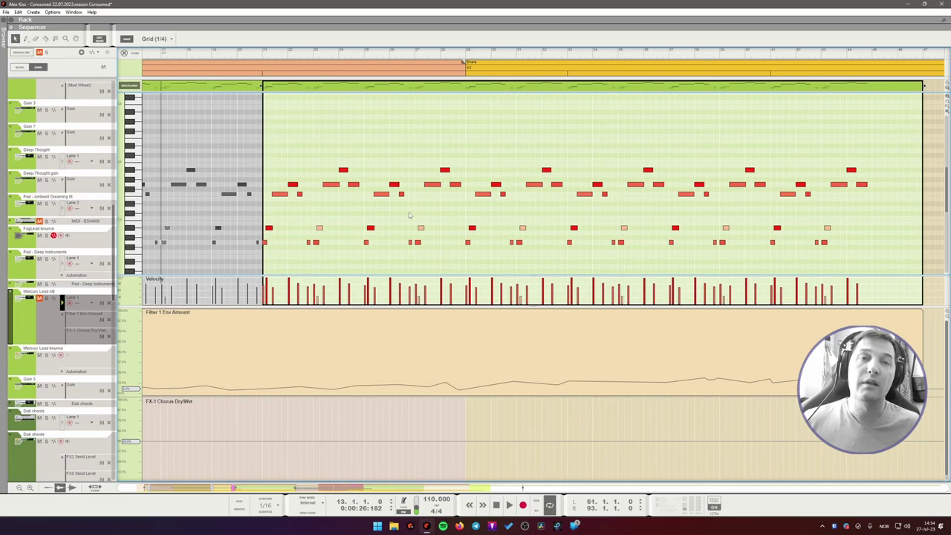
key(ctrl+e)
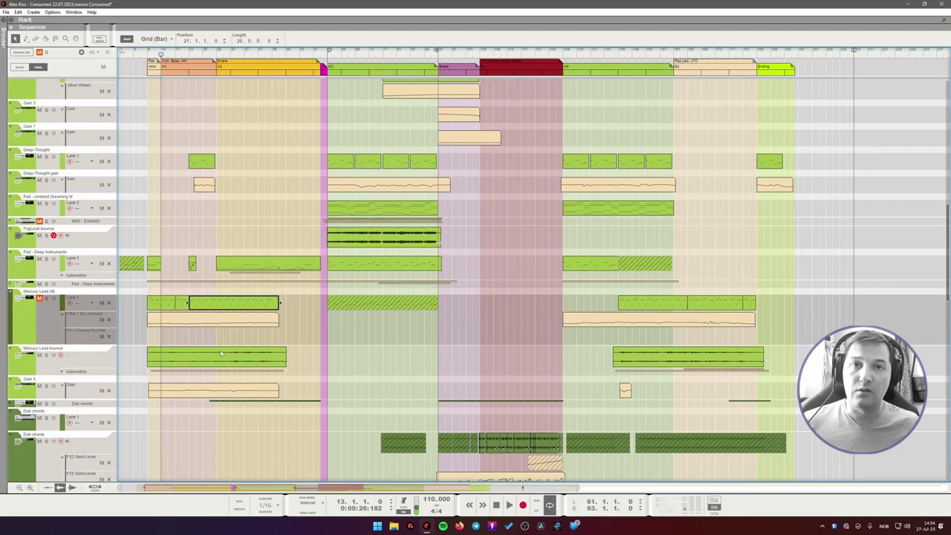
- Switch from the mixer to the rack to see the lead's devices
scroll(222, 351, up, 3)
scroll(223, 351, up, 3)
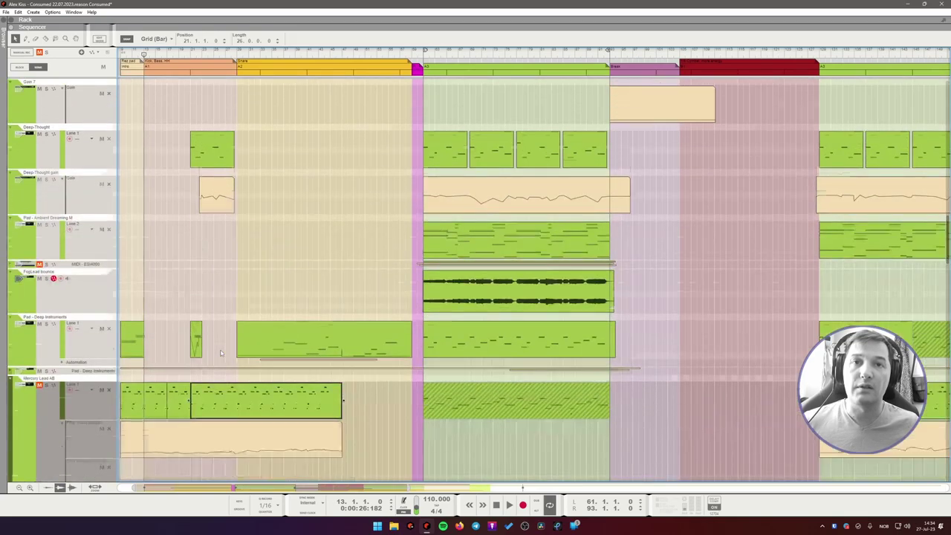
scroll(219, 353, down, 5)
scroll(220, 353, left, 1)
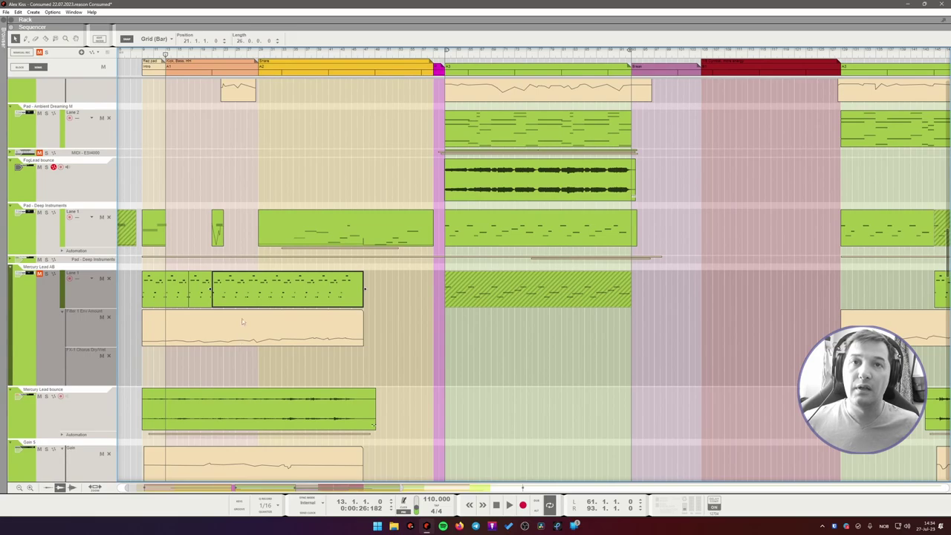
key(F6)
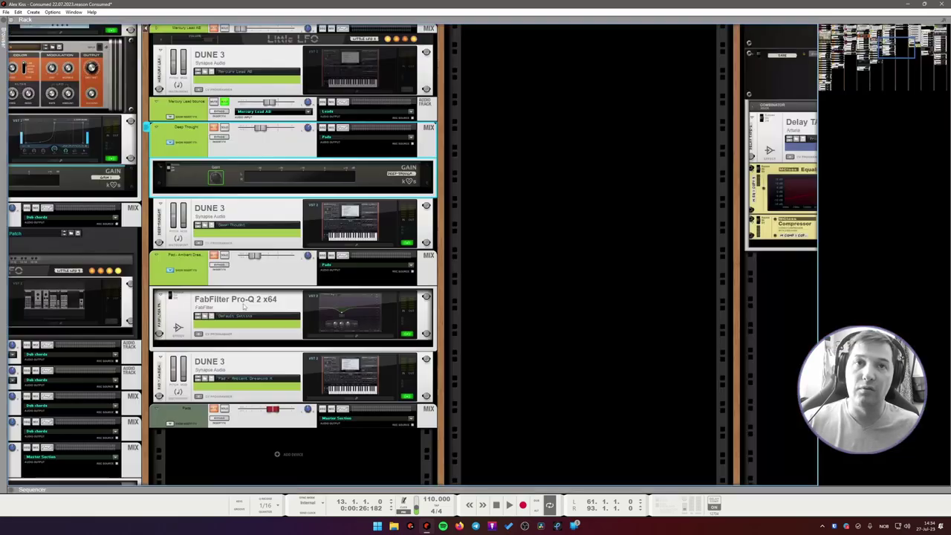
scroll(338, 175, up, 3)
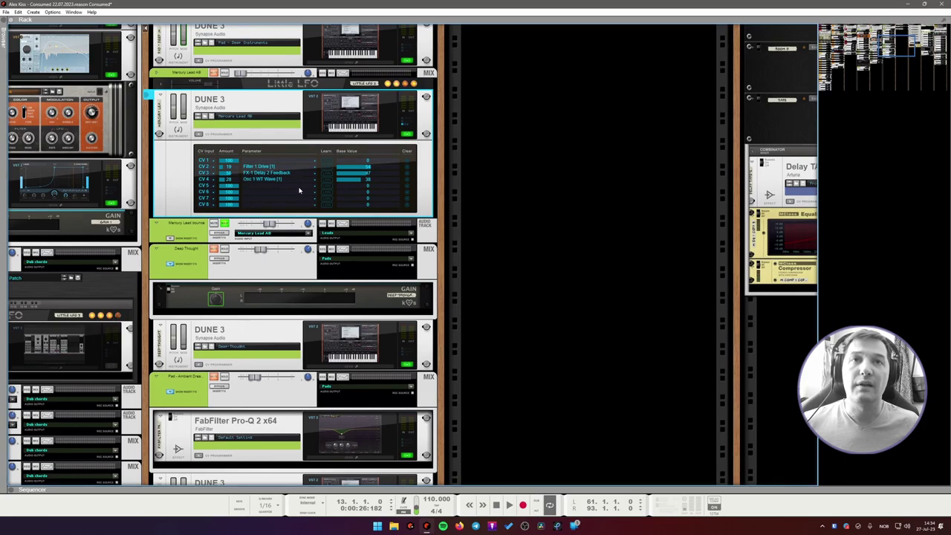
- Fold Little LFO into a thin strip and collapse the Dune 3 CV programmer panel
click(161, 87)
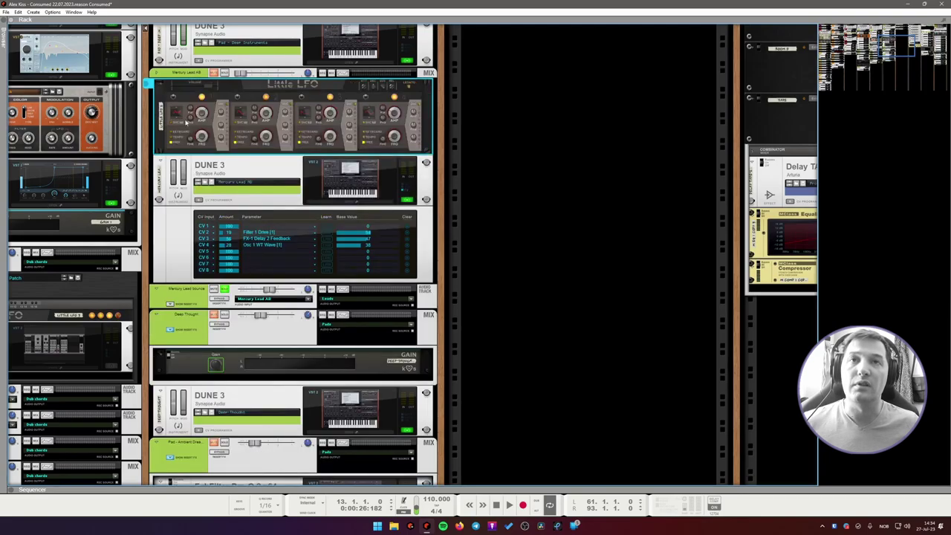
click(162, 87)
click(406, 135)
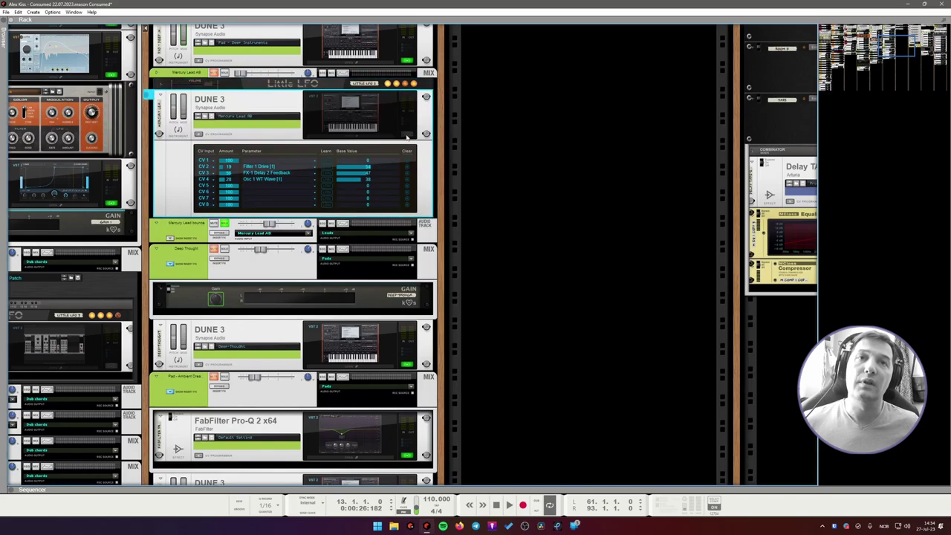
click(199, 134)
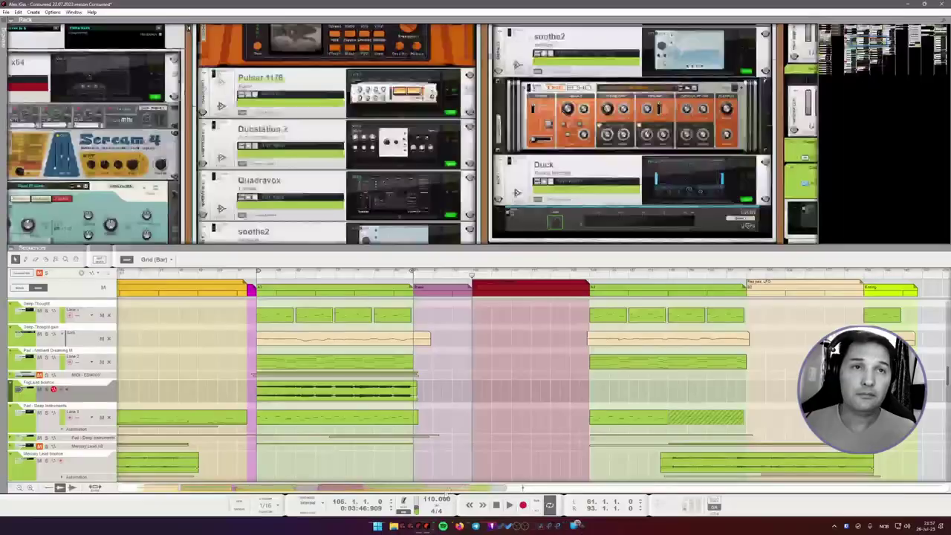
- Open the Dub chords VCV Rack 2 patch and scan its modules, including Plateau reverb
scroll(513, 201, up, 5)
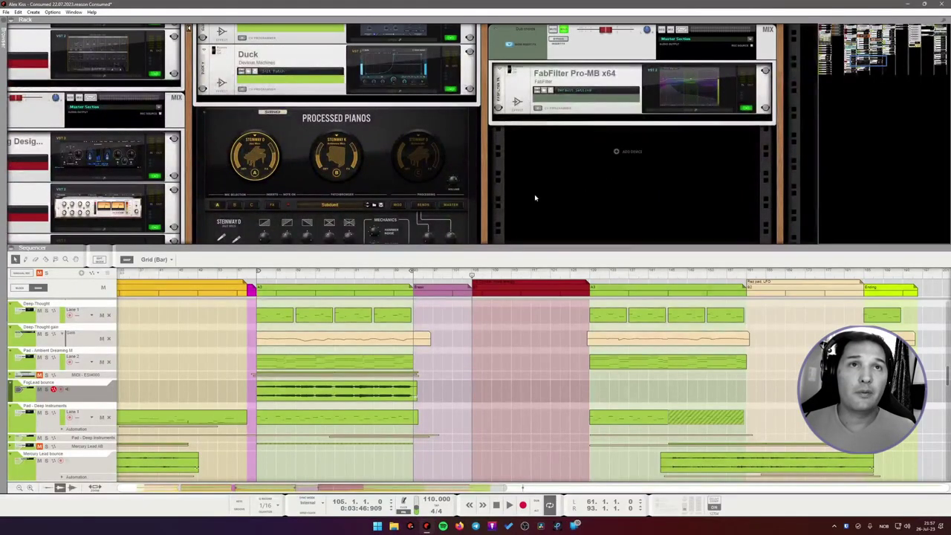
scroll(696, 165, up, 5)
scroll(696, 165, up, 5)
click(748, 194)
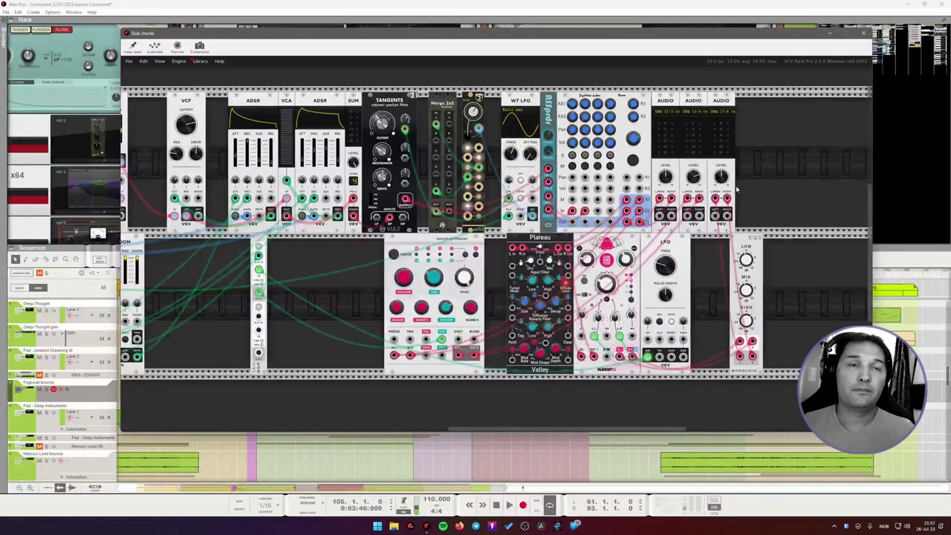
scroll(468, 180, left, 6)
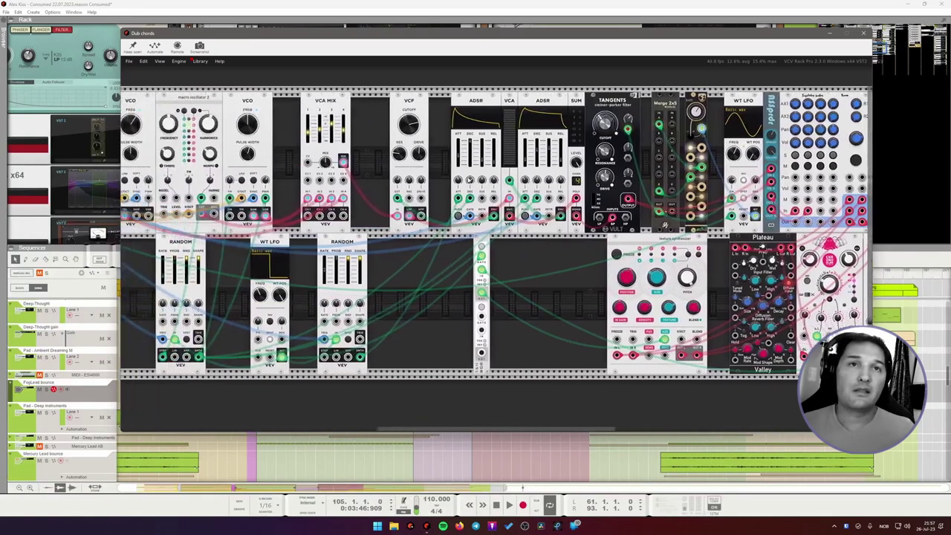
scroll(467, 180, left, 4)
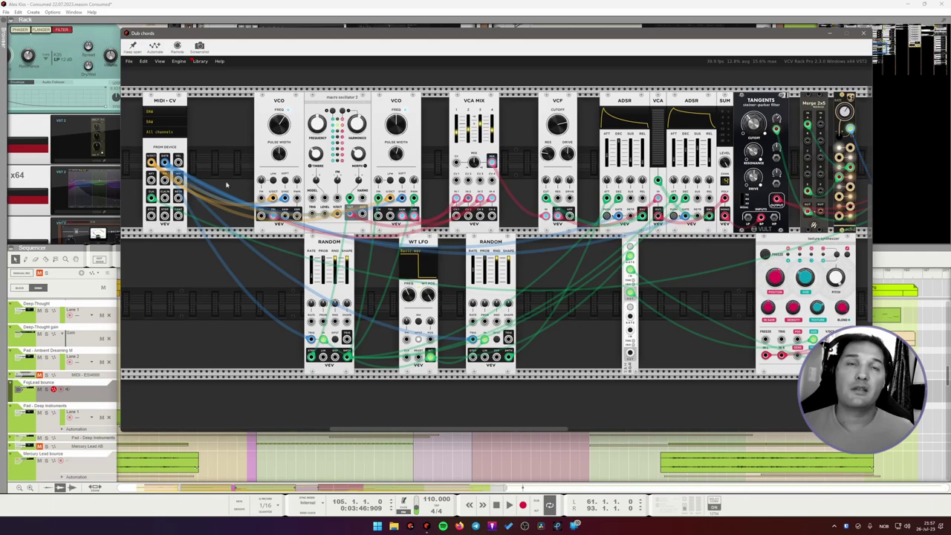
scroll(231, 185, right, 3)
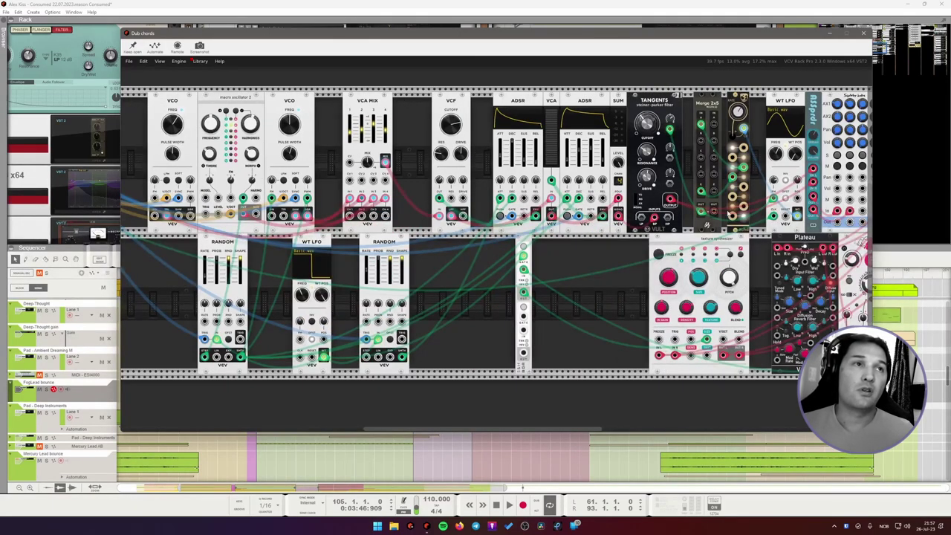
scroll(497, 233, right, 5)
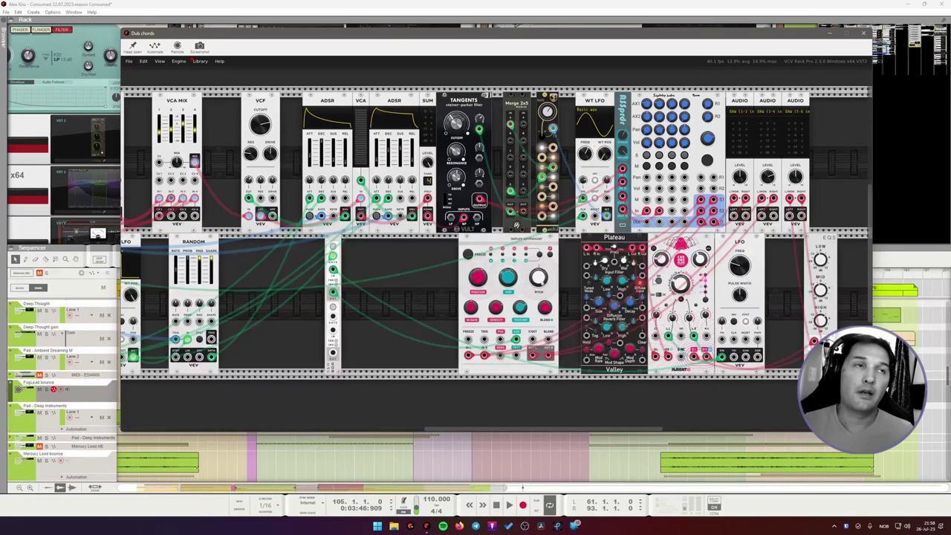
- Close the VCV Rack patch and open FabFilter Pro-MB on the Dub chords chain
click(862, 35)
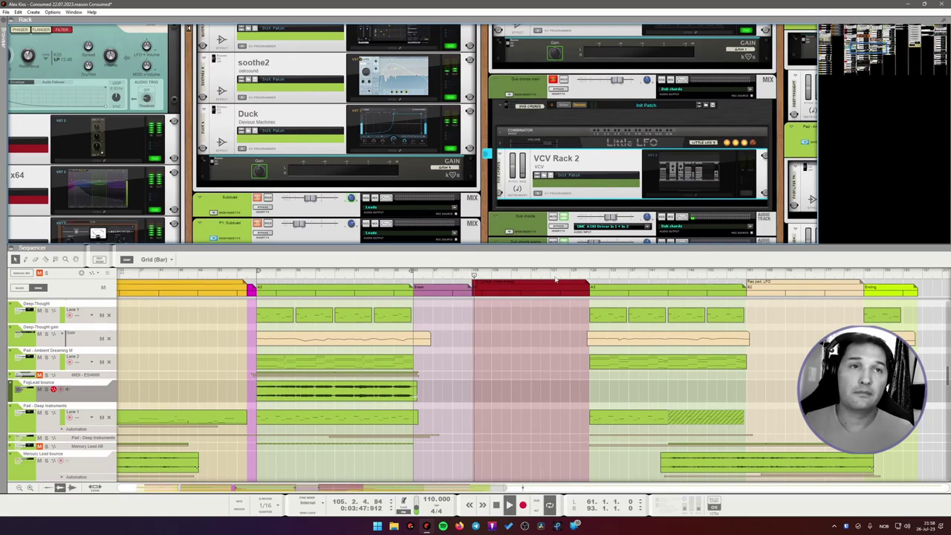
scroll(586, 210, down, 2)
scroll(586, 208, down, 4)
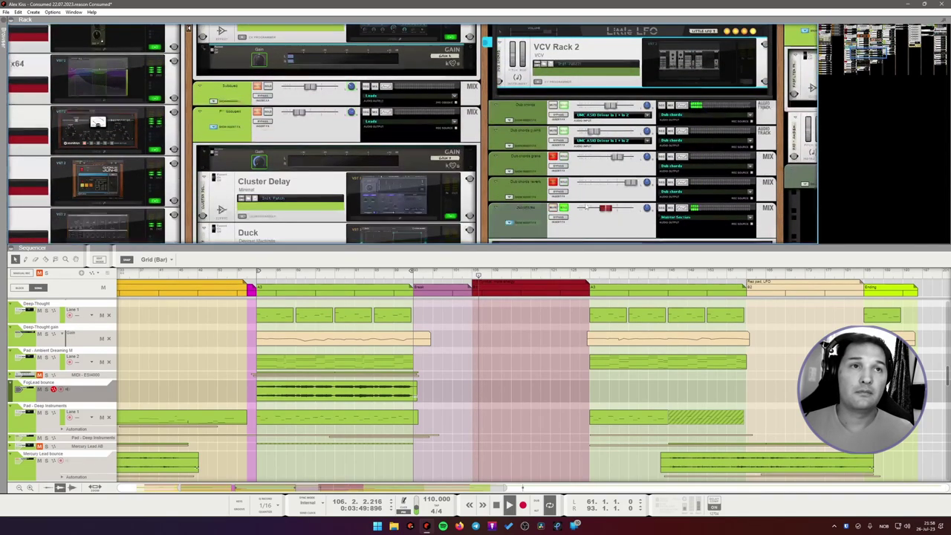
scroll(586, 208, down, 1)
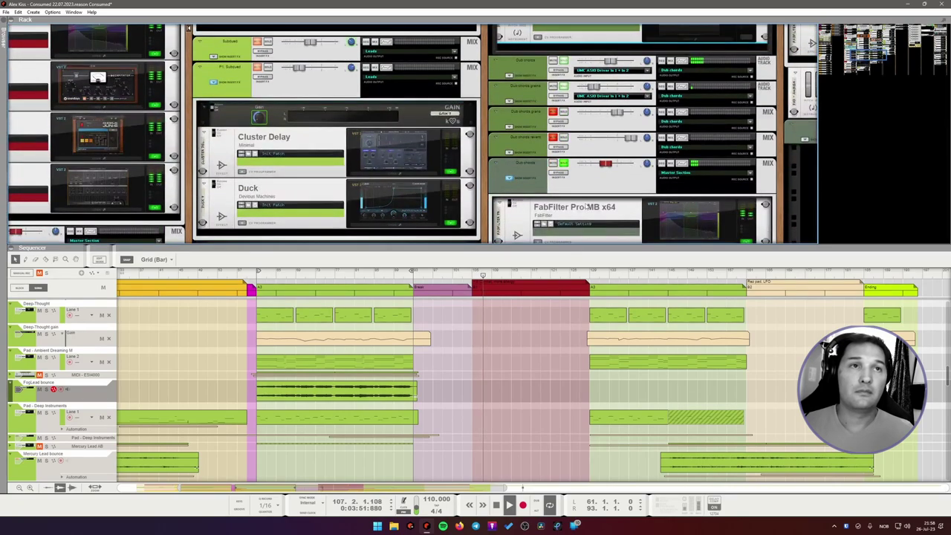
scroll(593, 219, down, 1)
click(593, 219)
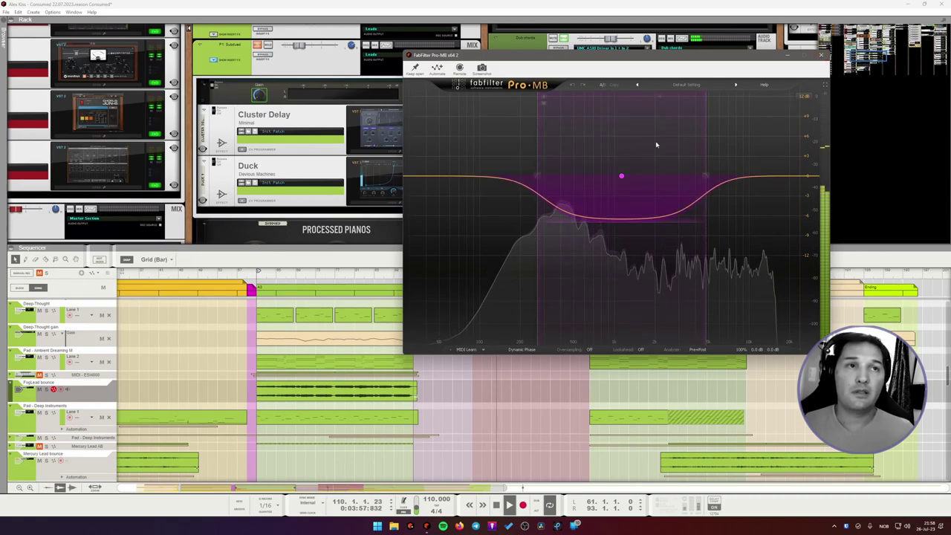
- Close the Pro-MB window and browse the rack's effect devices
mouse_move(673, 305)
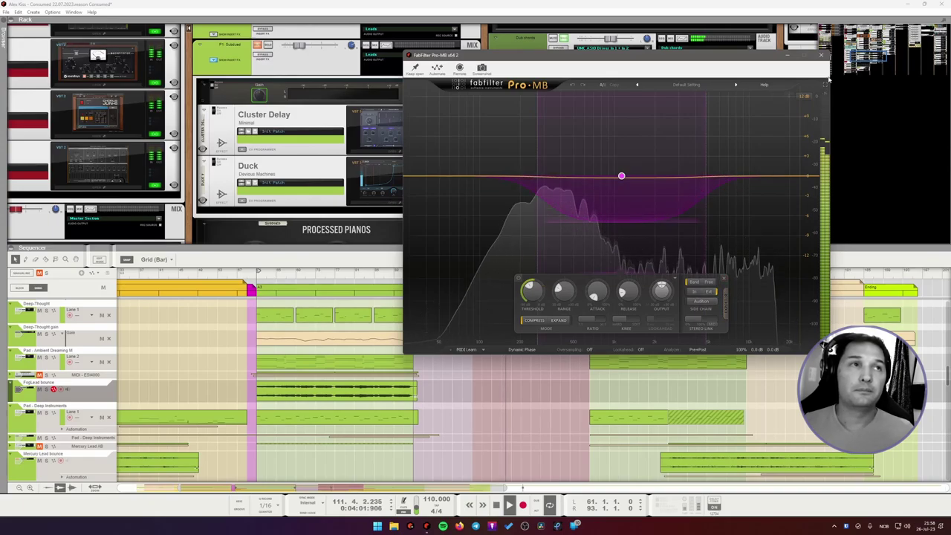
key(Escape)
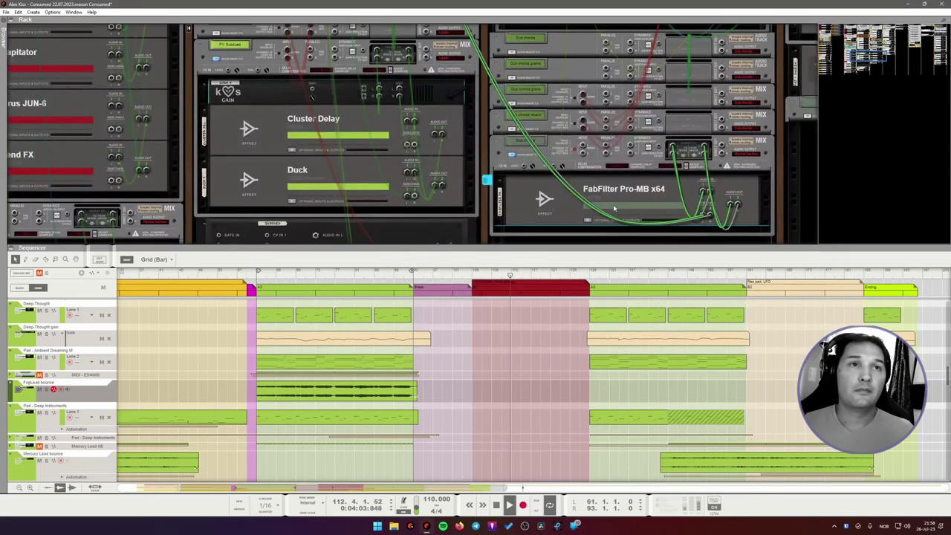
scroll(476, 162, down, 5)
scroll(476, 162, up, 6)
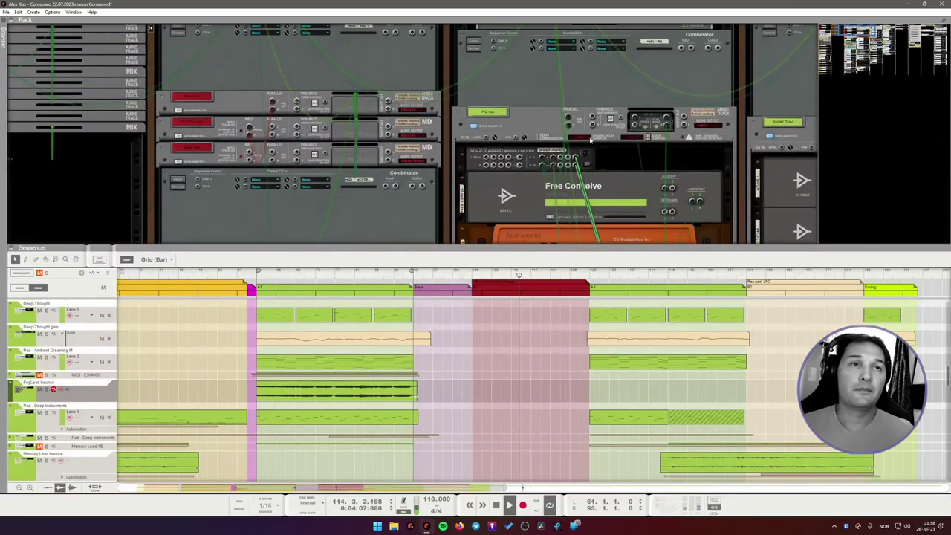
scroll(592, 148, down, 5)
scroll(592, 146, right, 3)
scroll(475, 133, up, 5)
scroll(331, 87, up, 2)
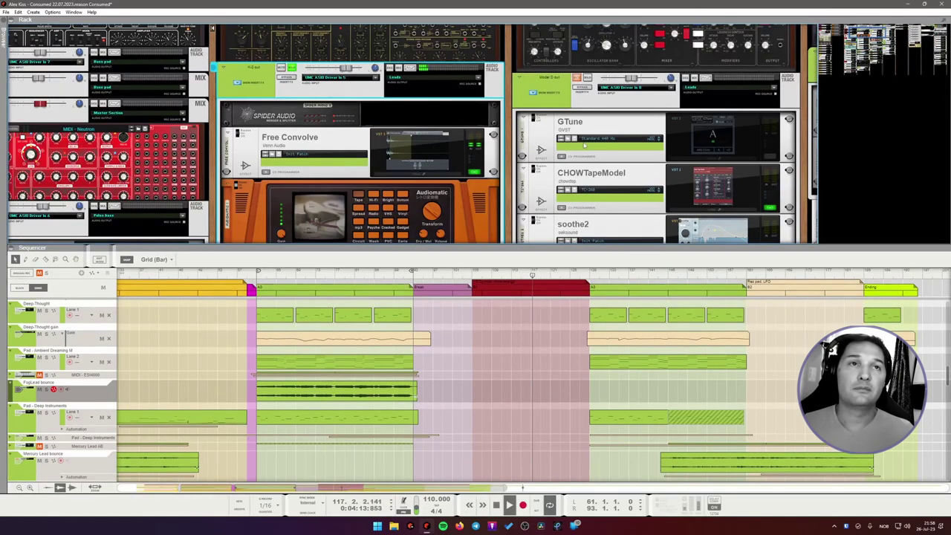
scroll(330, 103, down, 10)
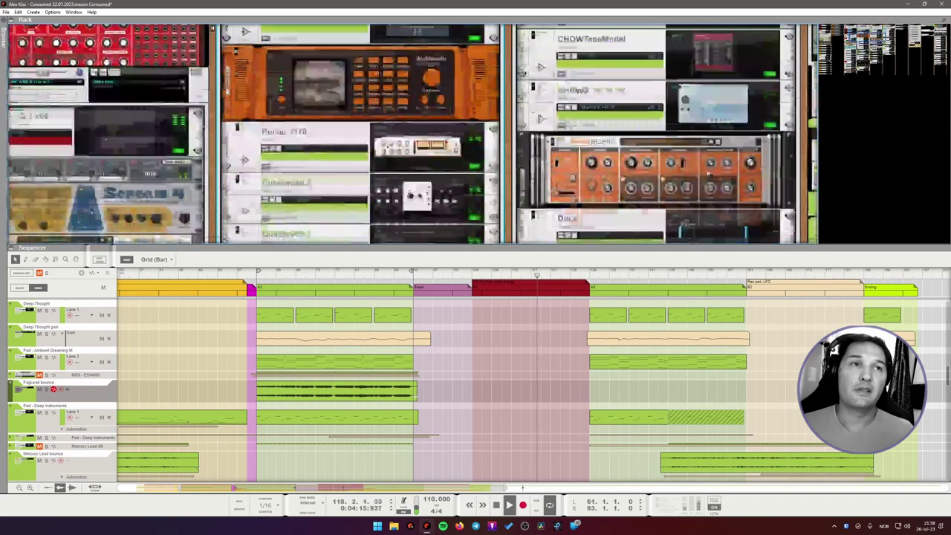
scroll(655, 186, down, 3)
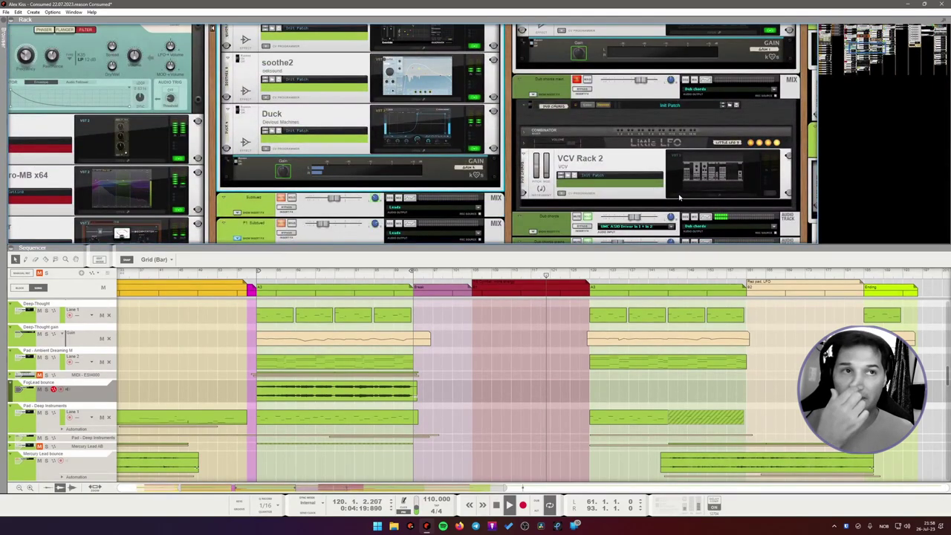
scroll(448, 166, up, 4)
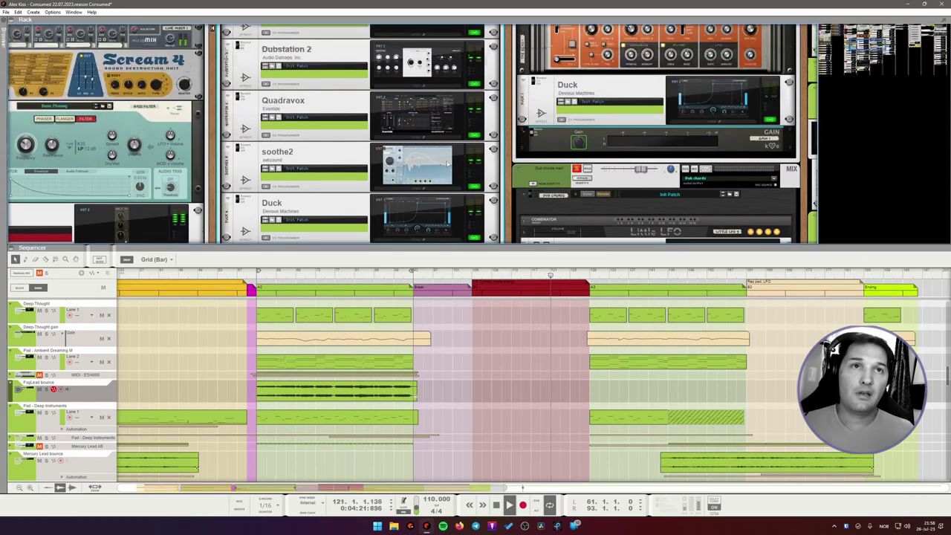
scroll(448, 167, down, 3)
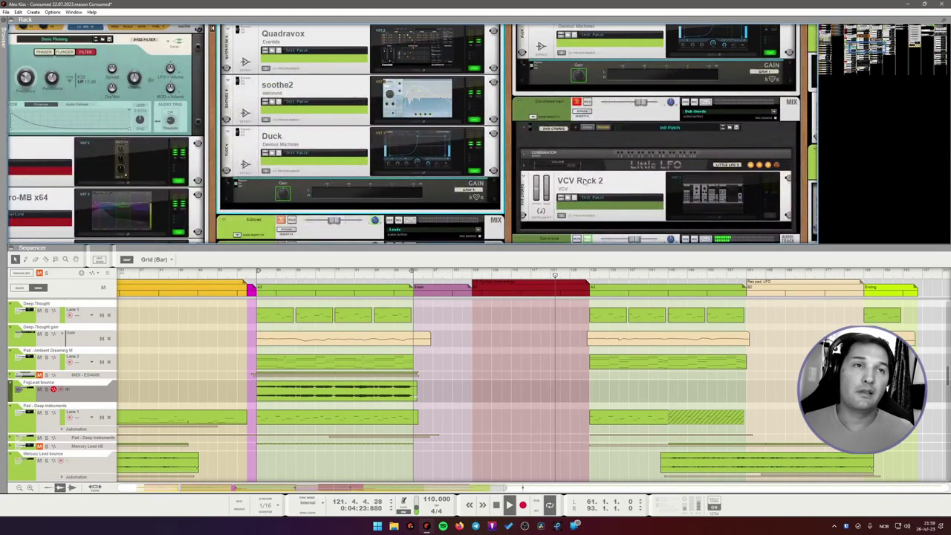
scroll(632, 194, down, 6)
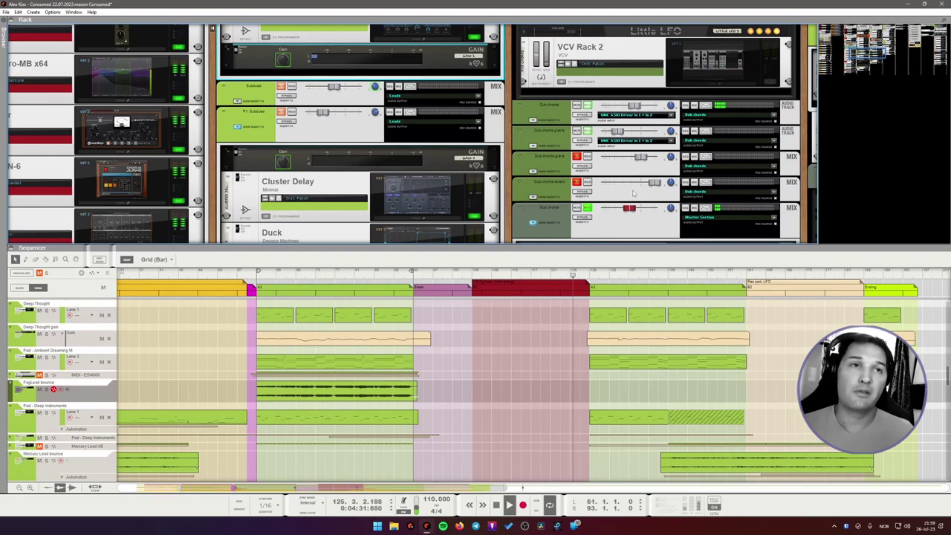
- Select the bottom mixer channel and the MIDI-K2 channel, then stop playback at bar 105
click(562, 209)
scroll(562, 209, up, 15)
scroll(304, 104, up, 3)
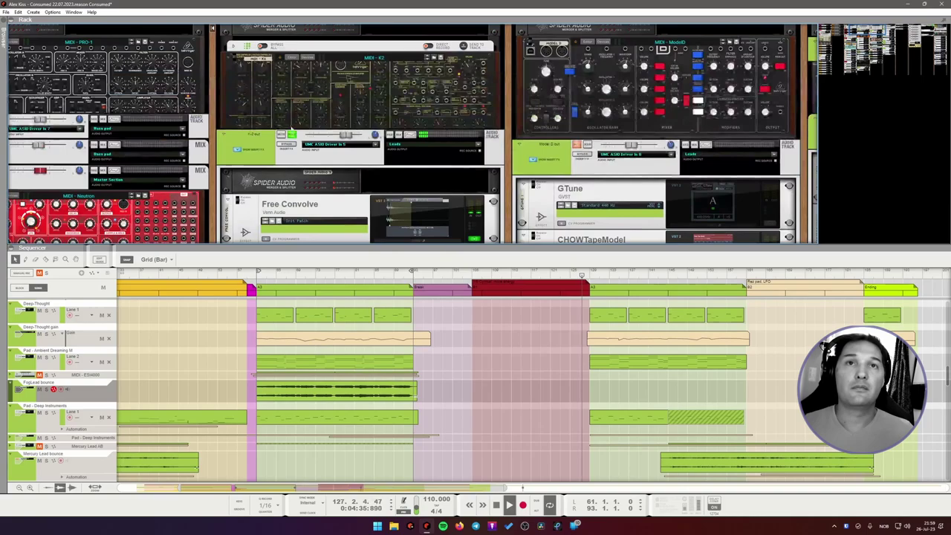
click(304, 144)
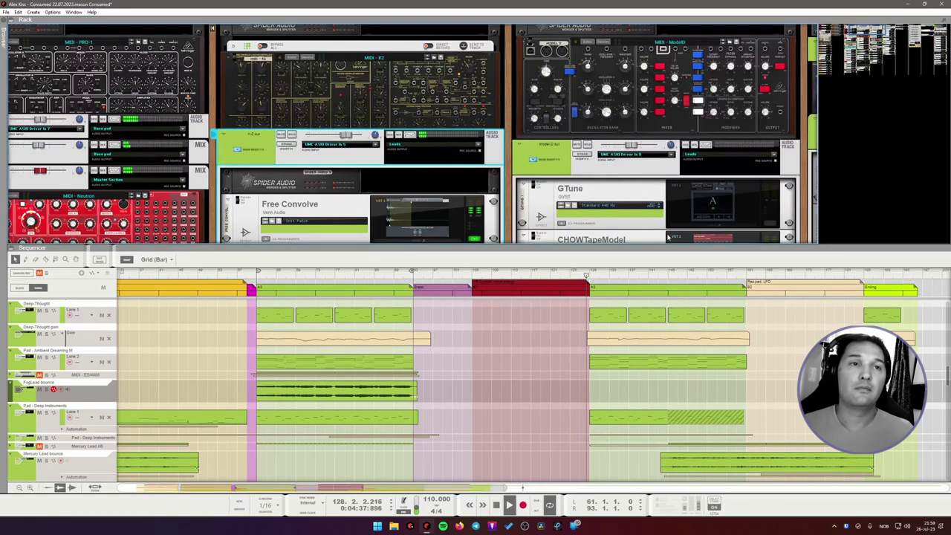
key(space)
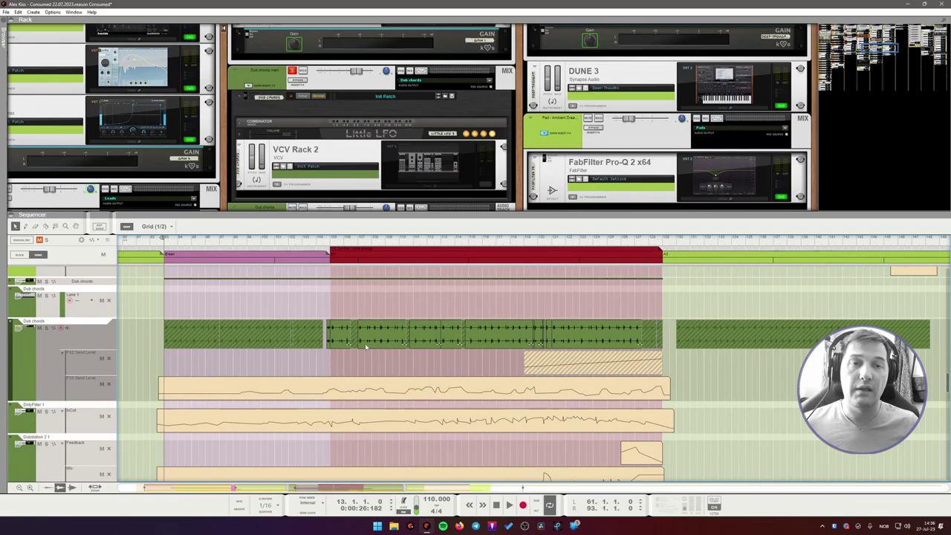
- Set the song position to bar 105 and start playback
scroll(399, 340, up, 5)
scroll(367, 344, left, 1)
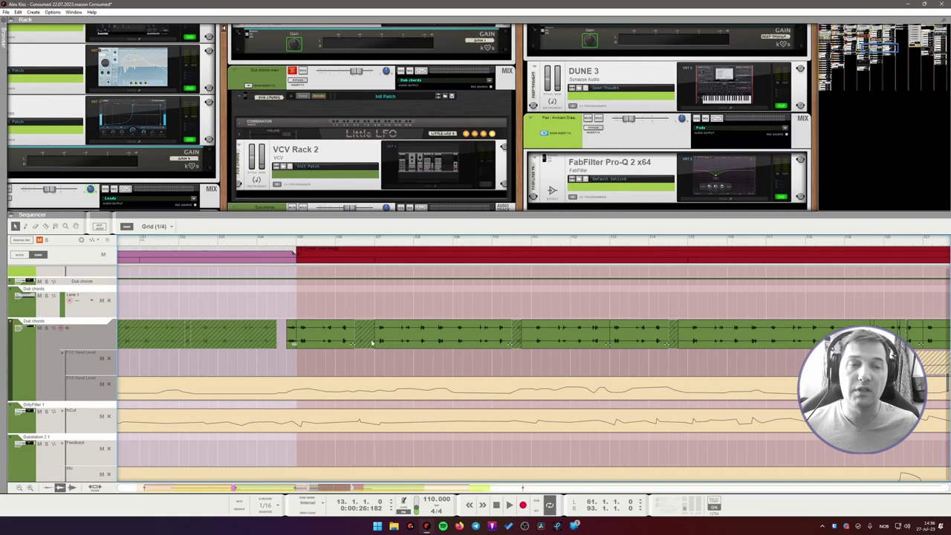
scroll(446, 345, up, 2)
scroll(416, 364, up, 1)
scroll(390, 381, down, 1)
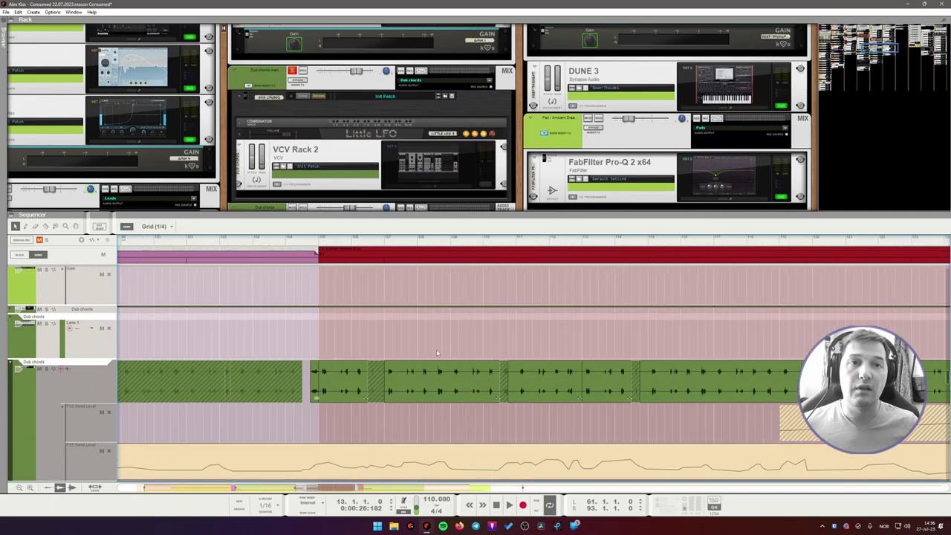
scroll(390, 381, right, 10)
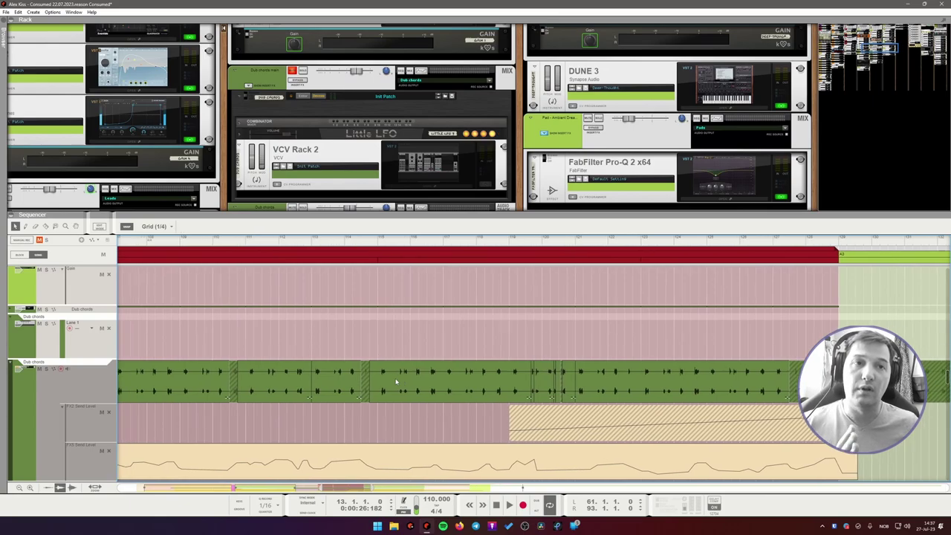
scroll(329, 343, left, 10)
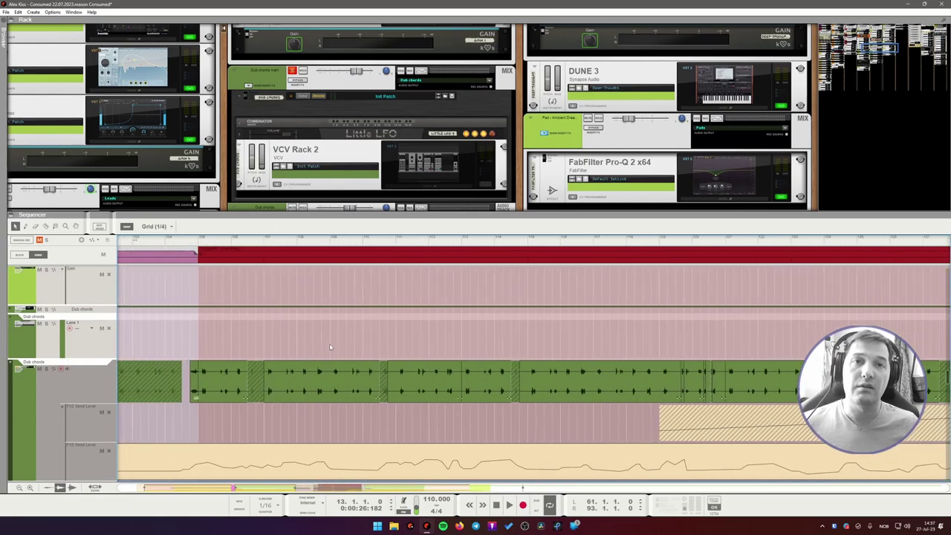
click(209, 241)
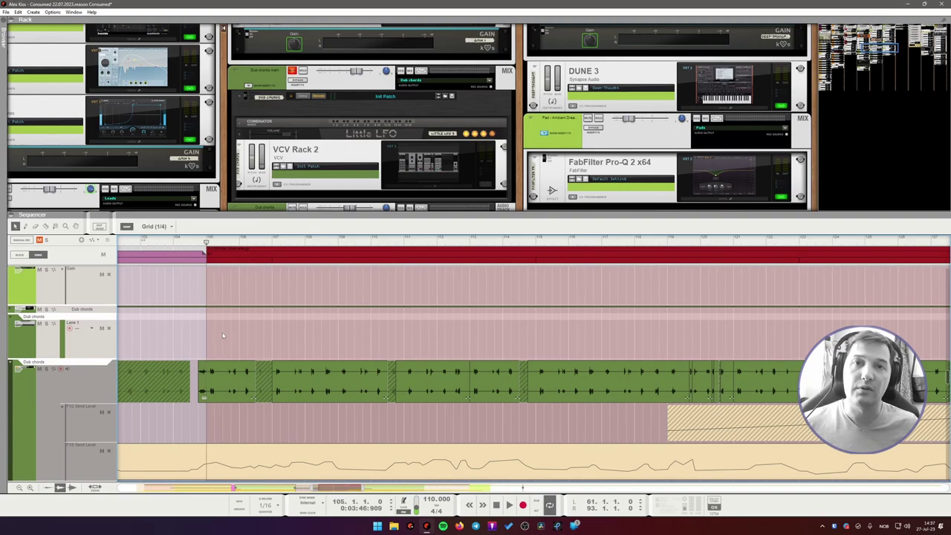
key(space)
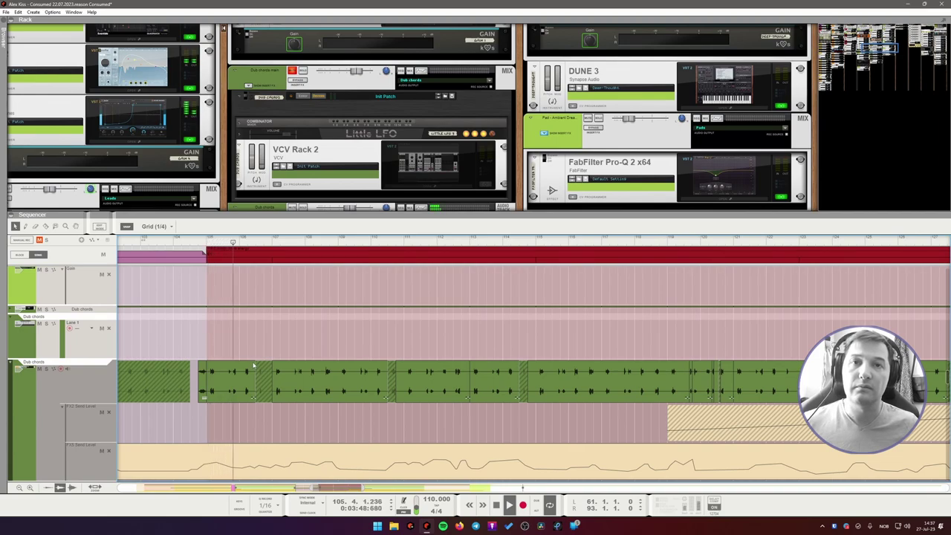
- Solo the bottom Dub chords mixer channel
scroll(385, 170, down, 2)
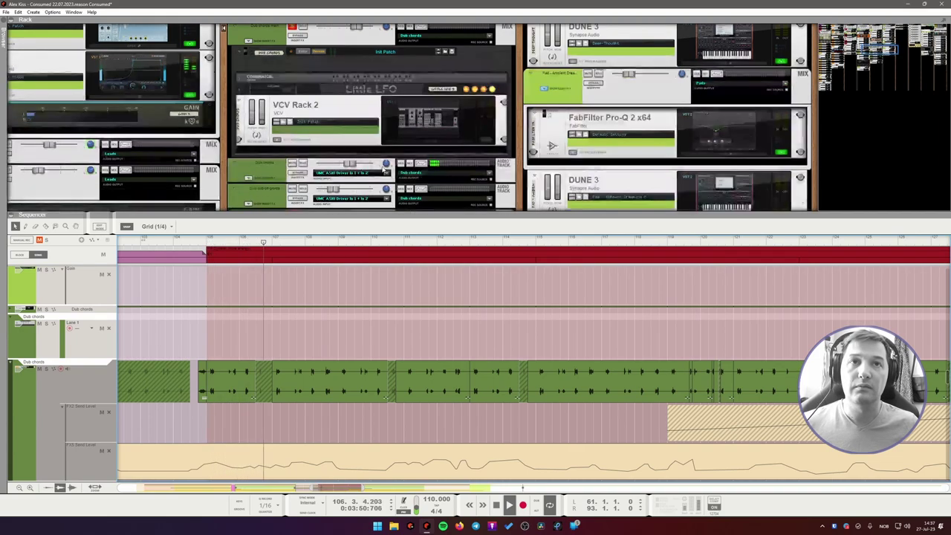
scroll(385, 170, down, 4)
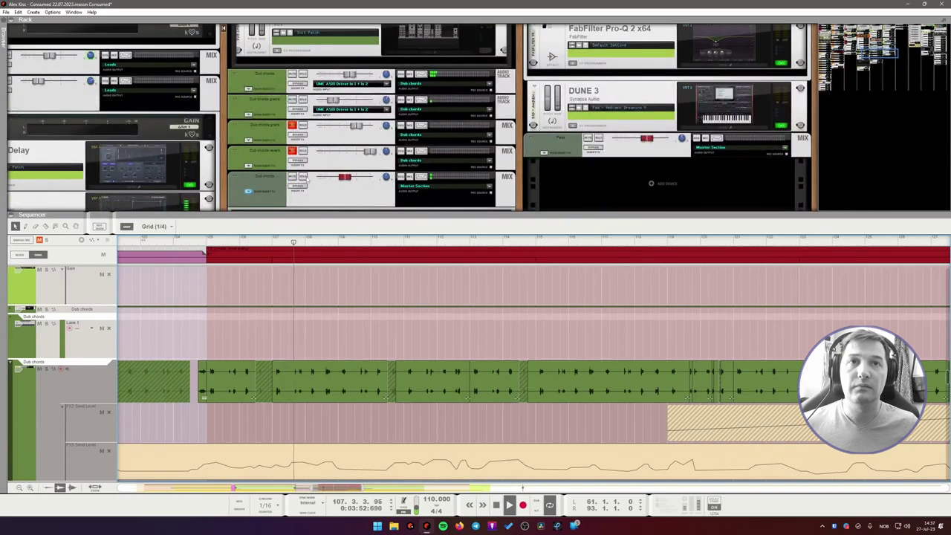
click(305, 177)
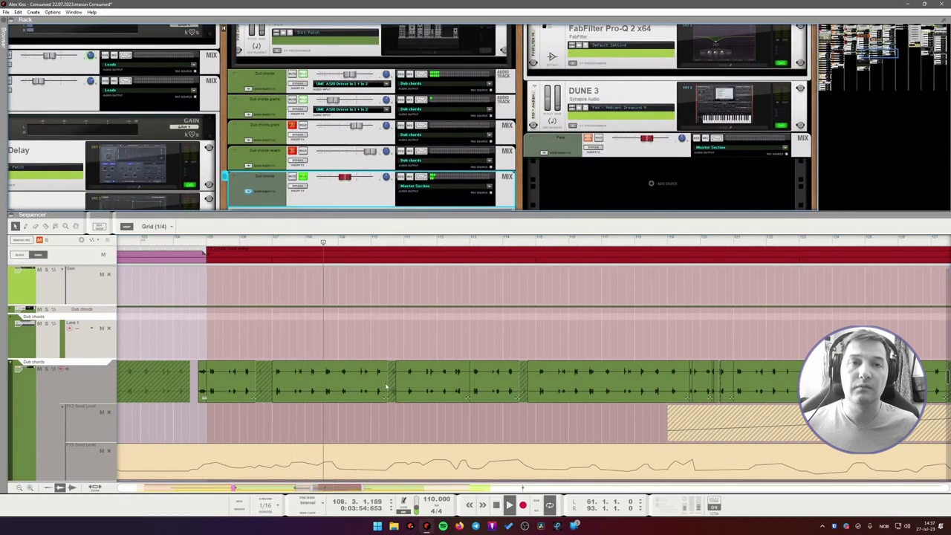
scroll(364, 387, up, 5)
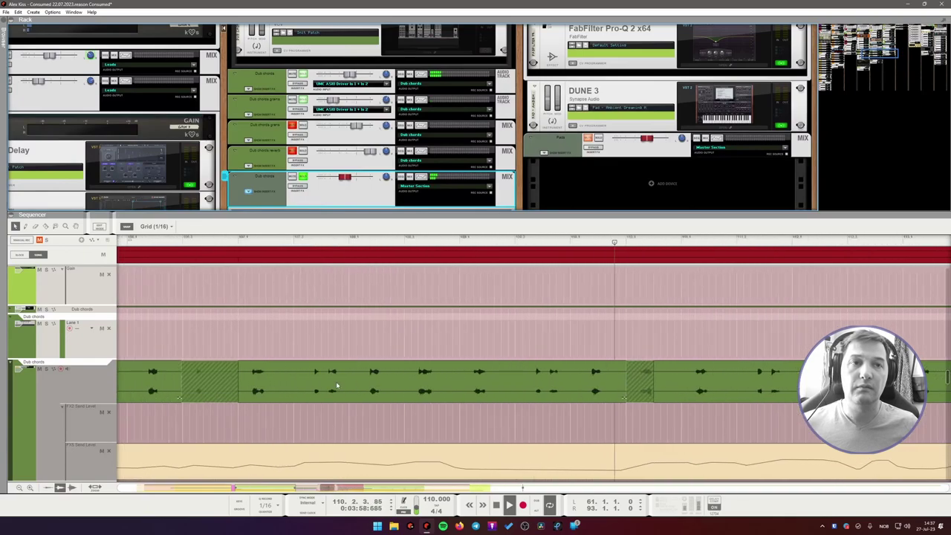
- Scroll through the Dub chords automation lanes in the sequencer during playback
scroll(492, 393, down, 3)
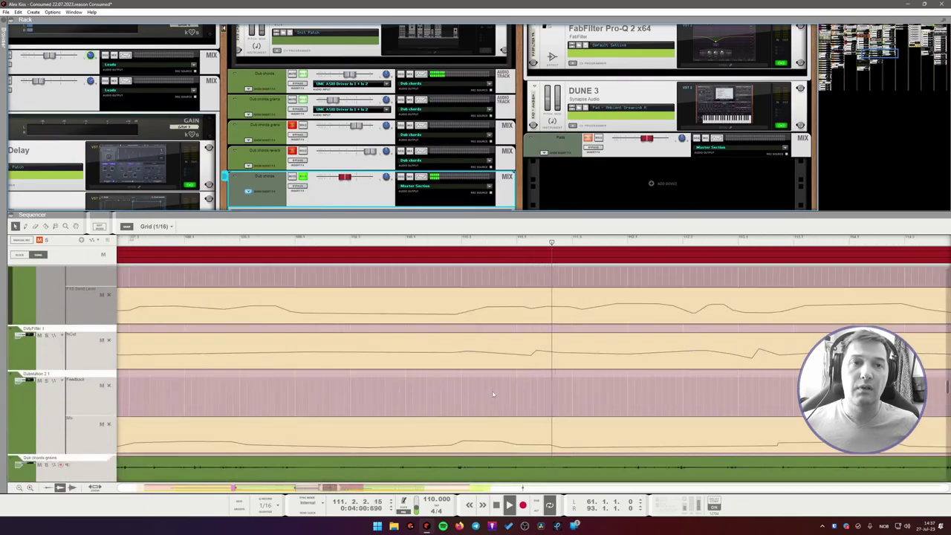
scroll(493, 392, down, 3)
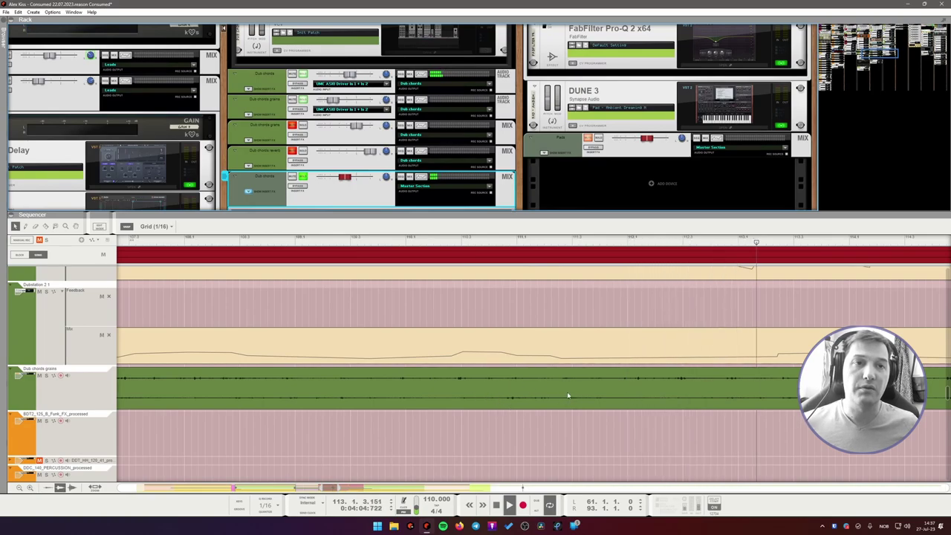
scroll(501, 393, down, 5)
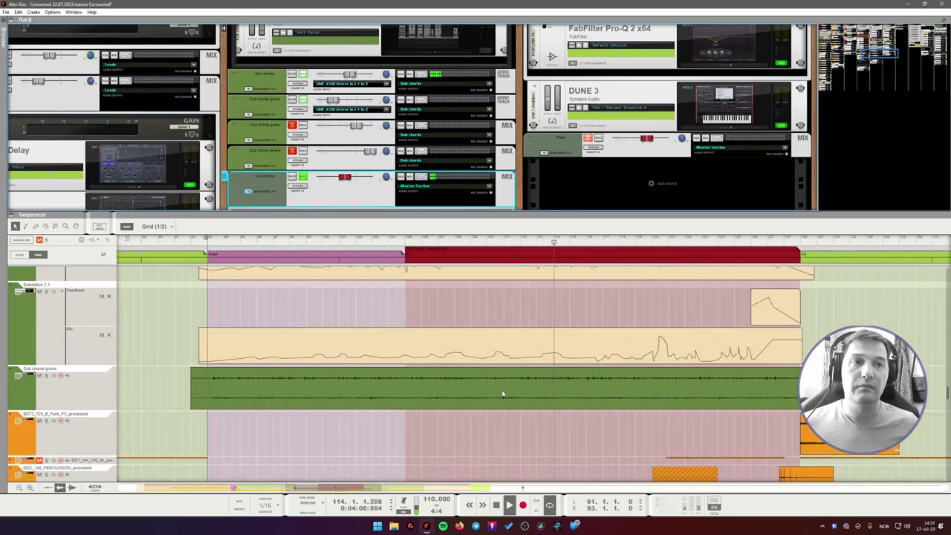
scroll(502, 395, down, 2)
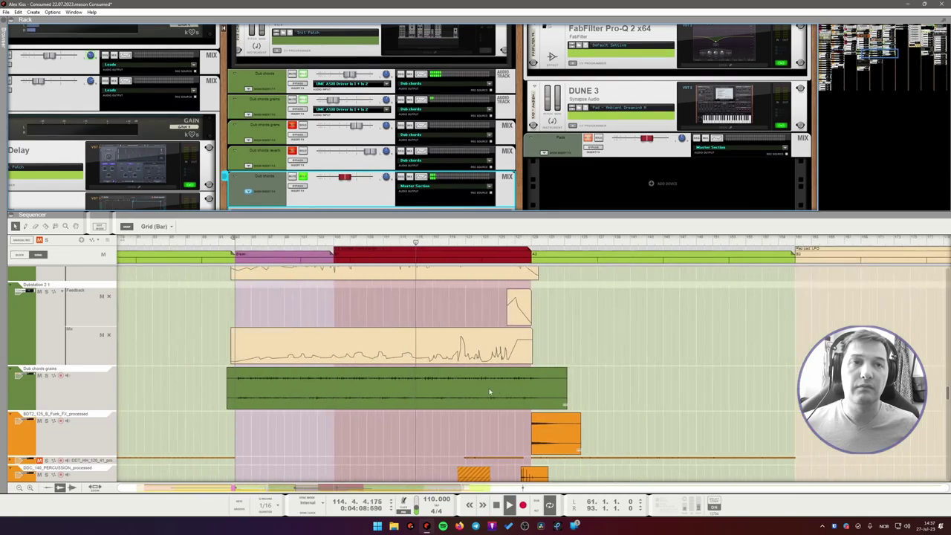
scroll(489, 392, up, 3)
scroll(456, 366, up, 2)
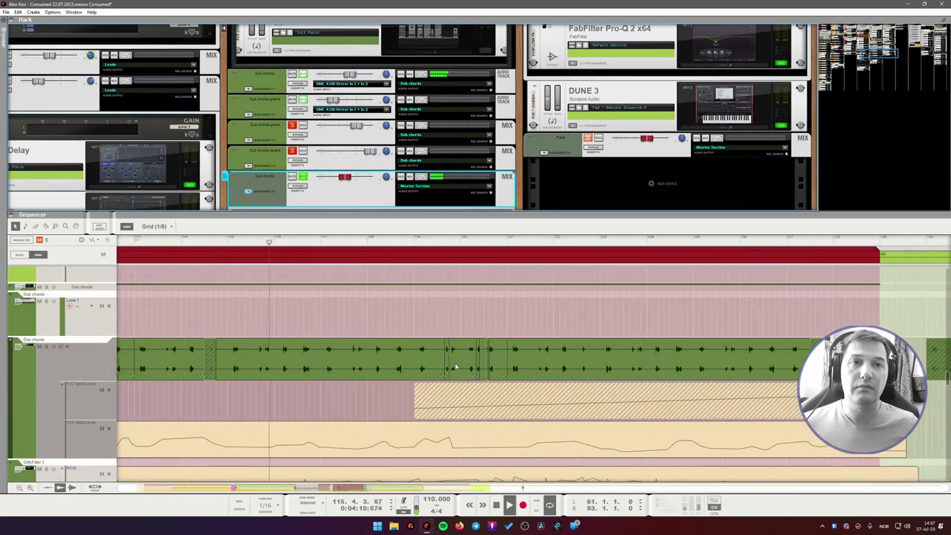
scroll(455, 367, up, 2)
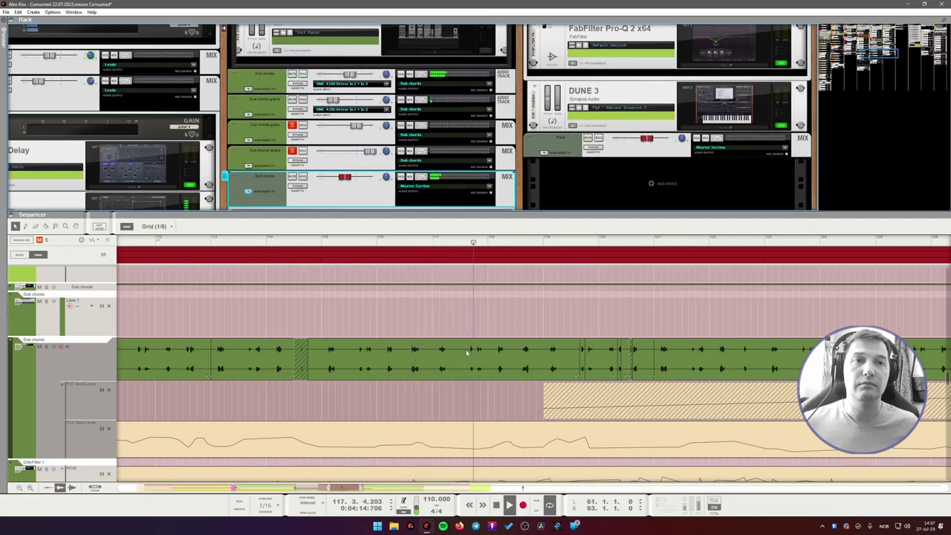
scroll(483, 348, down, 1)
scroll(488, 343, down, 3)
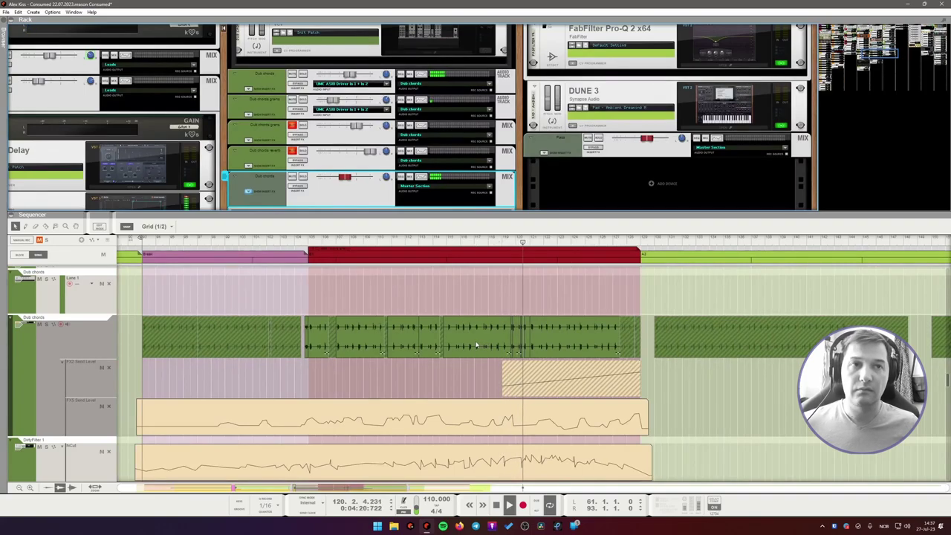
scroll(490, 343, down, 5)
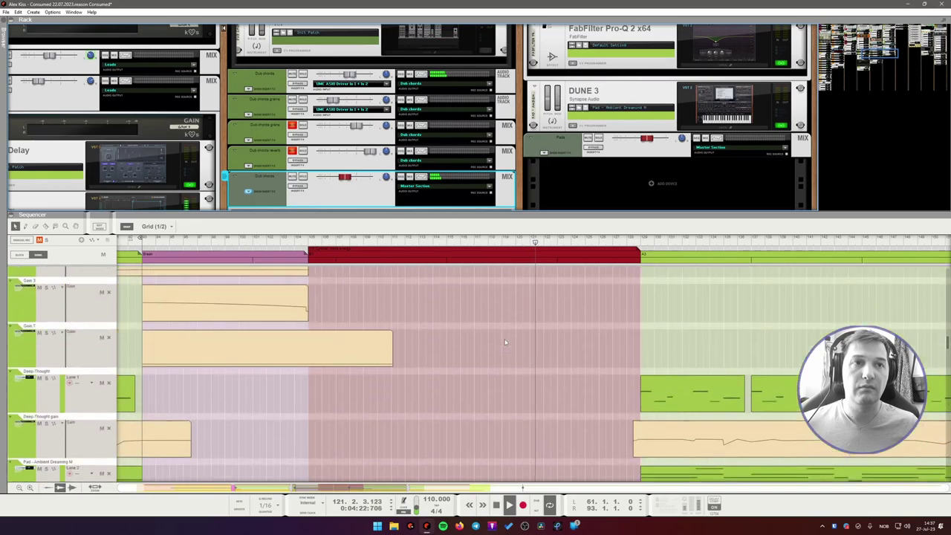
scroll(504, 342, up, 5)
scroll(504, 342, down, 3)
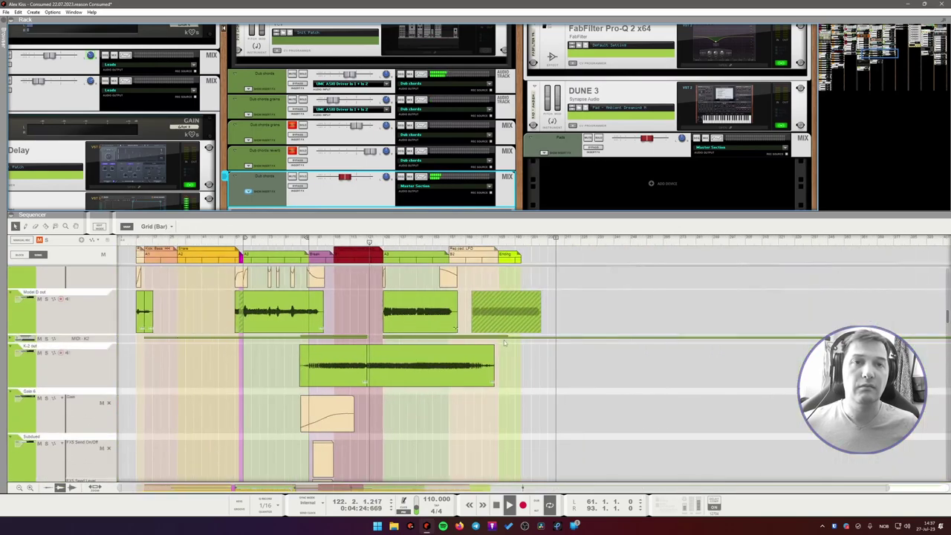
- Stop playback and scroll the sequencer to the Drum rack's clap, conga and kick lanes
key(space)
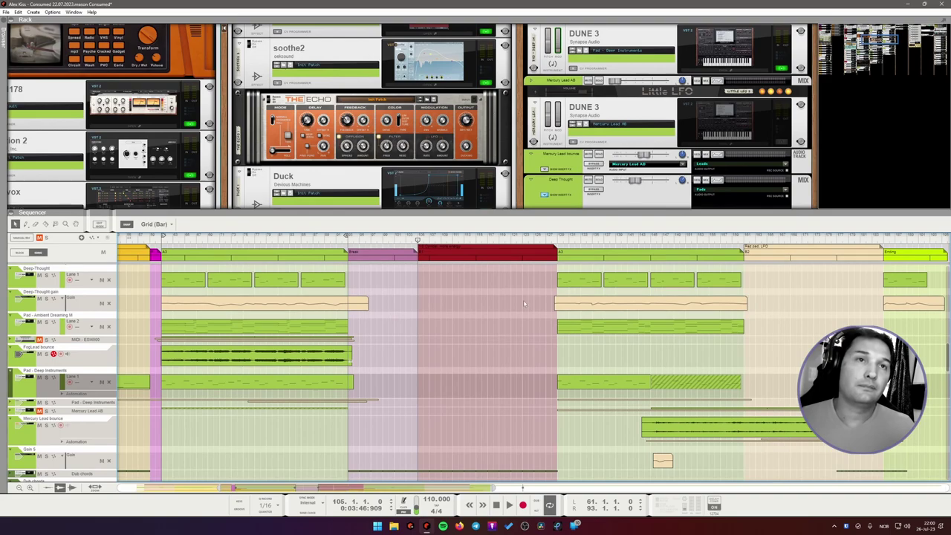
scroll(432, 317, right, 3)
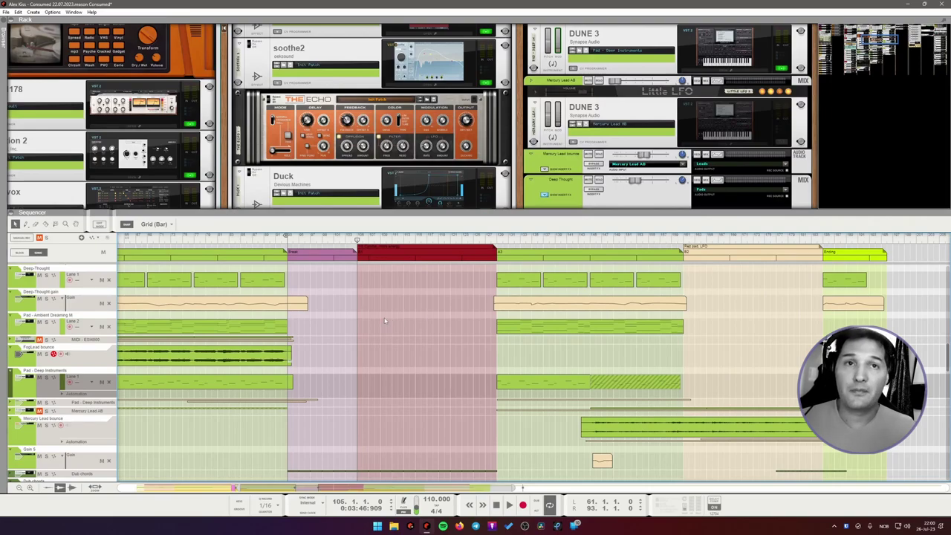
scroll(384, 321, left, 5)
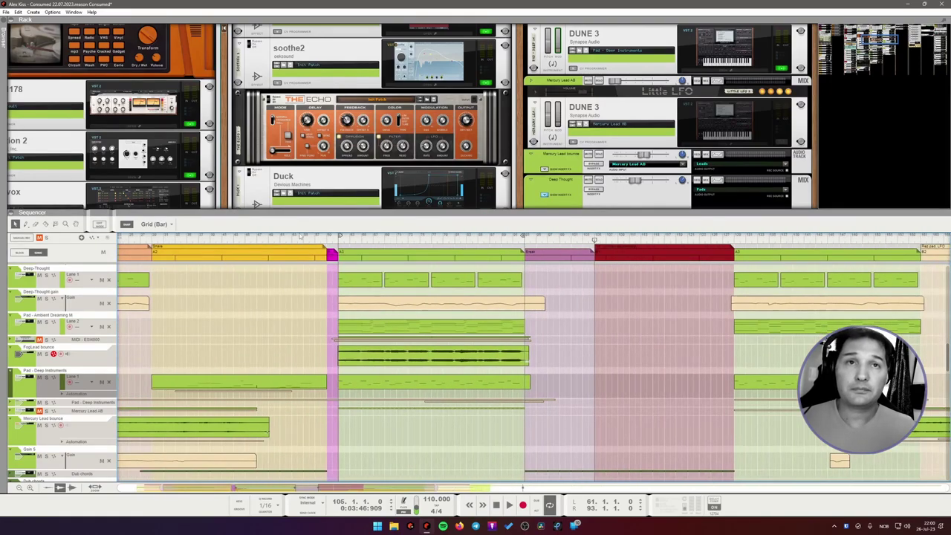
scroll(380, 315, down, 10)
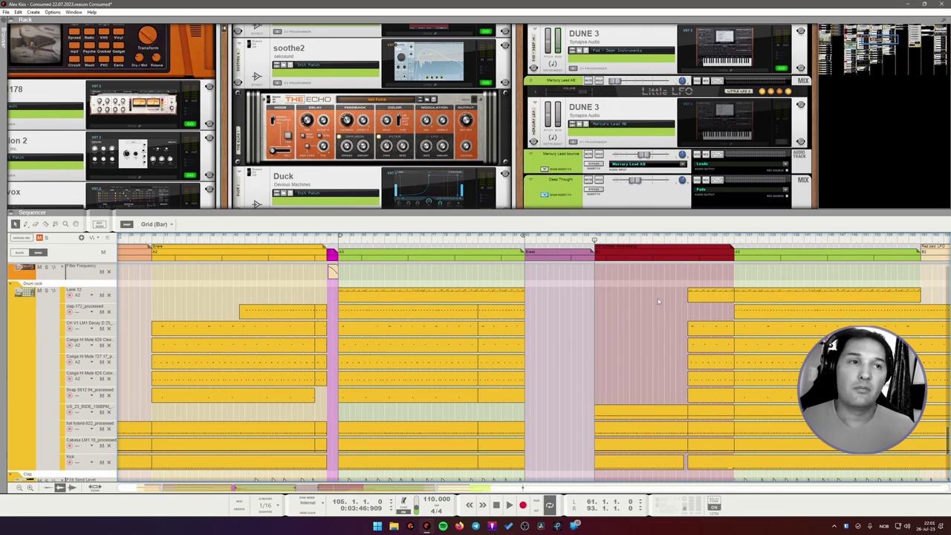
- Select the Drum rack track, flip the rack to its rear, and enlarge the rack area
scroll(372, 329, down, 3)
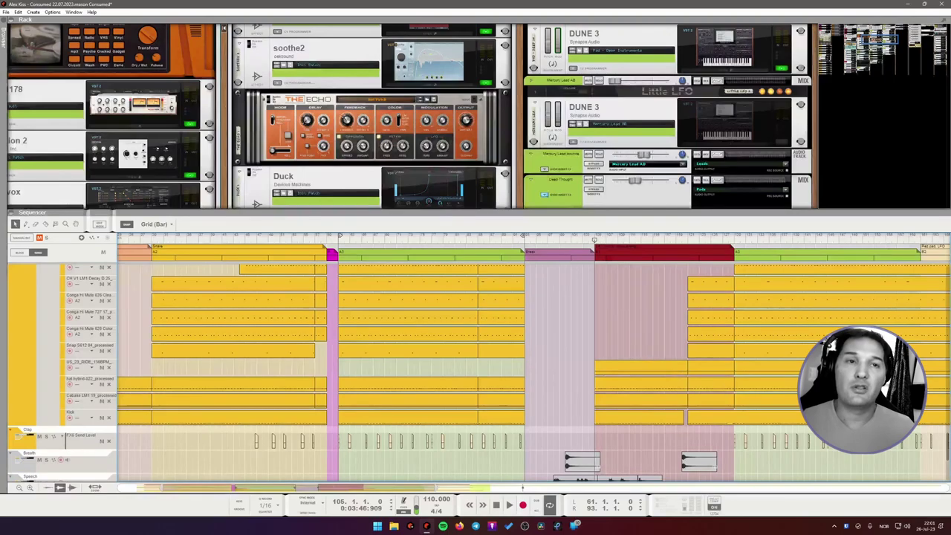
scroll(371, 329, up, 4)
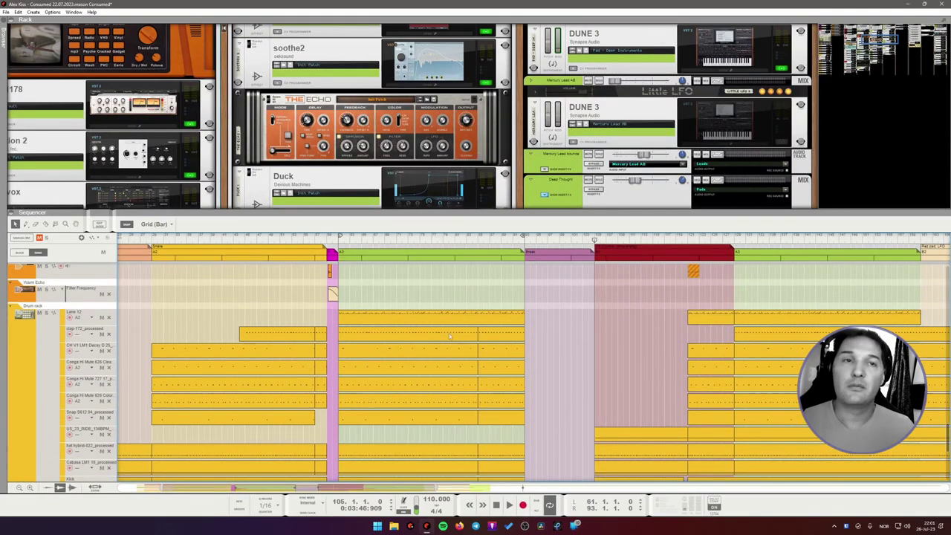
click(29, 335)
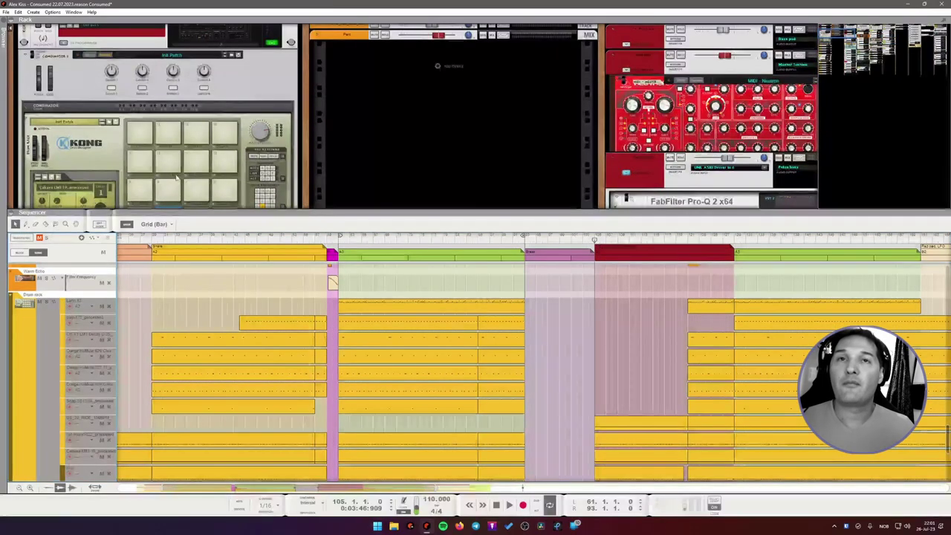
scroll(186, 167, down, 1)
key(Tab)
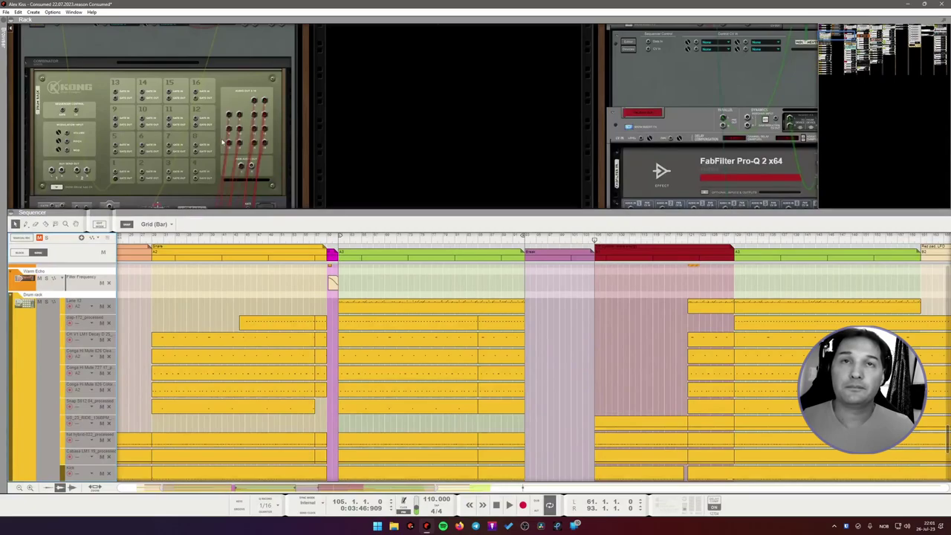
drag(256, 212, 256, 323)
- Inspect the Kong drum device's rear cabling, then flip the rack back to the front
click(241, 95)
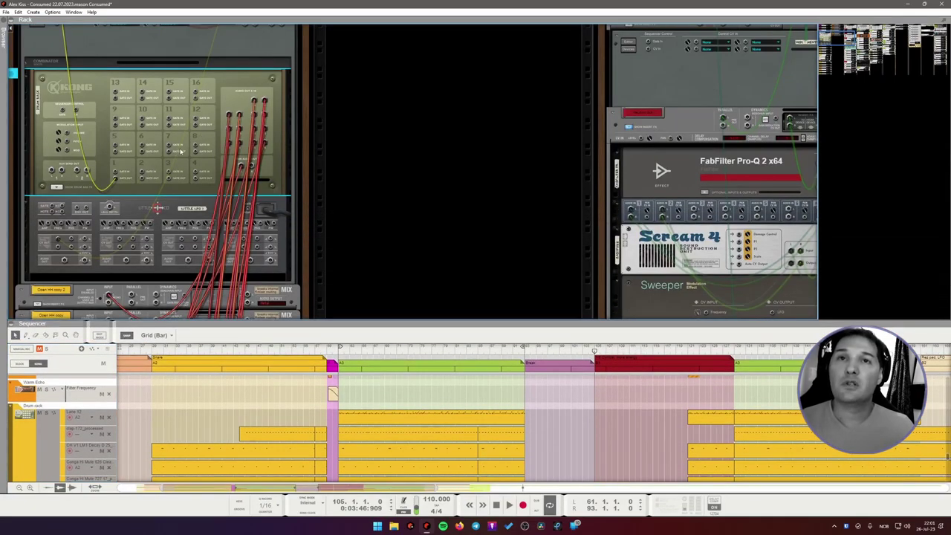
scroll(209, 150, down, 5)
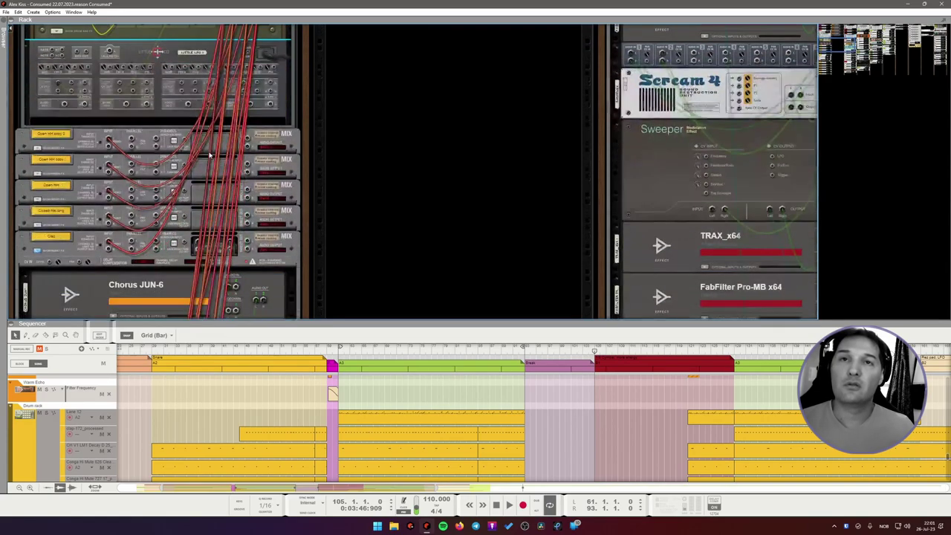
scroll(171, 161, up, 1)
scroll(117, 226, down, 2)
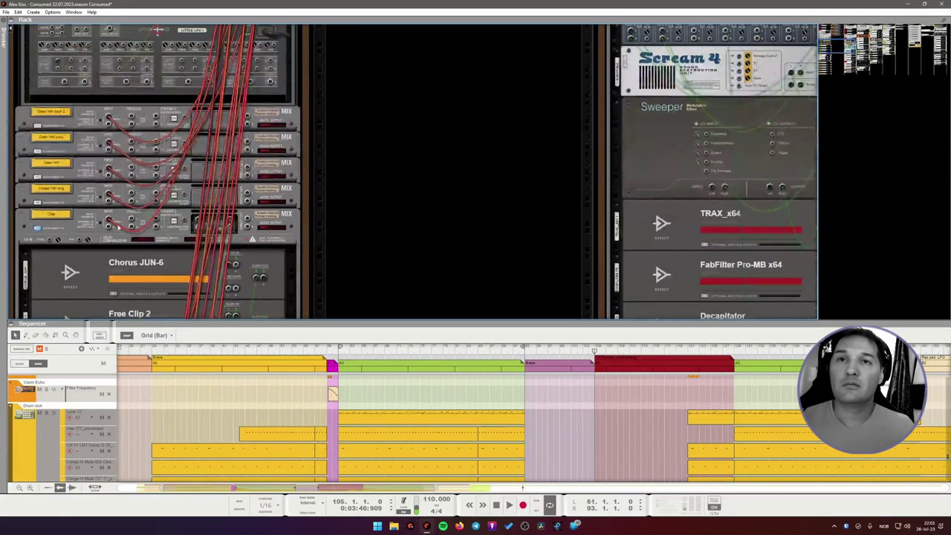
scroll(88, 221, up, 4)
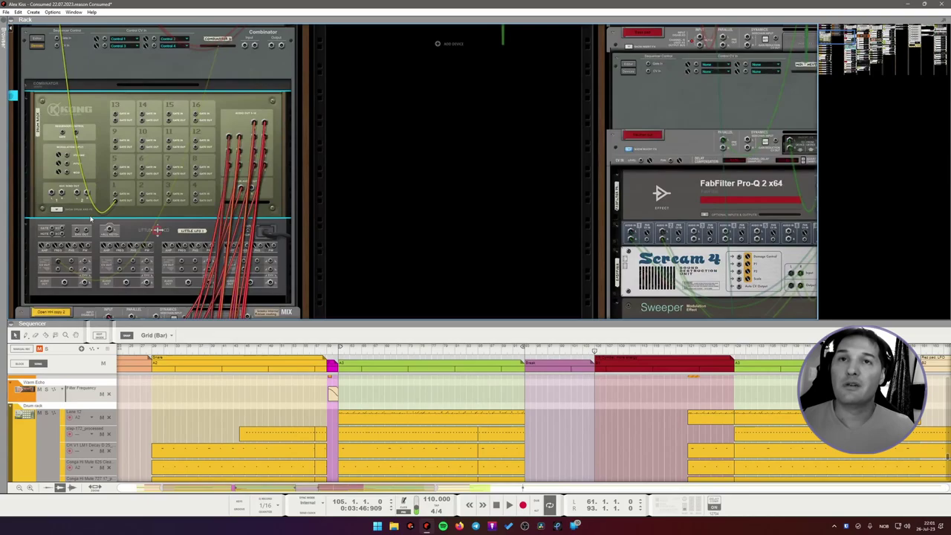
scroll(93, 215, down, 1)
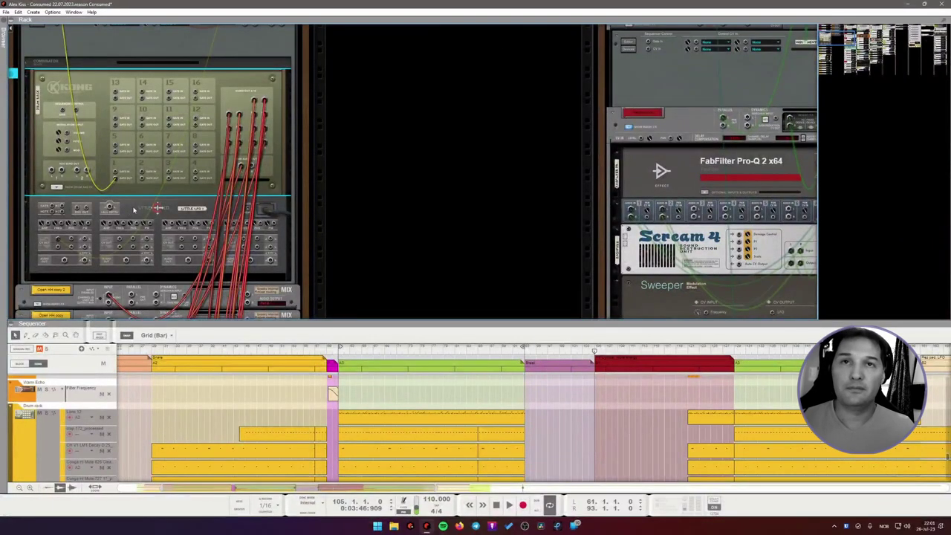
key(Tab)
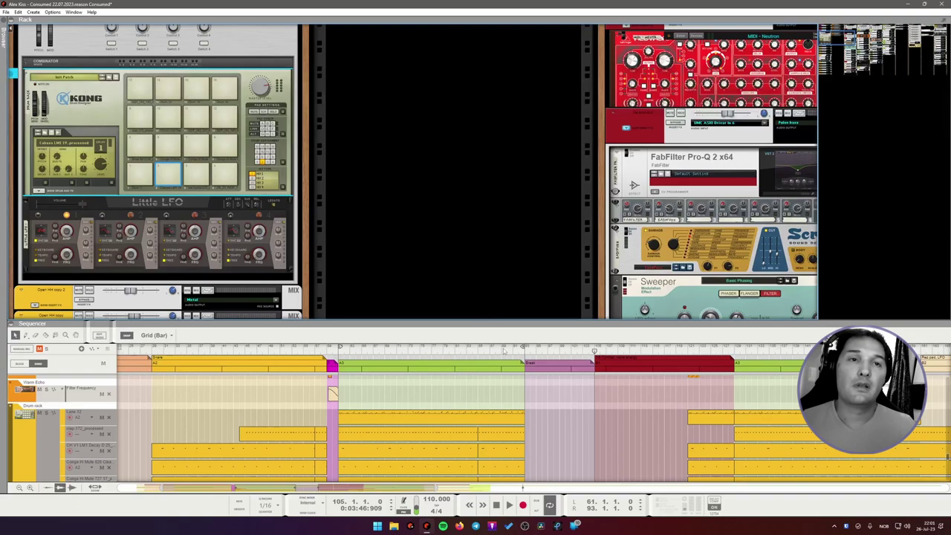
- Open the Kick 2 editor showing the AK-Consumed 1 kick preset
drag(517, 321, 448, 291)
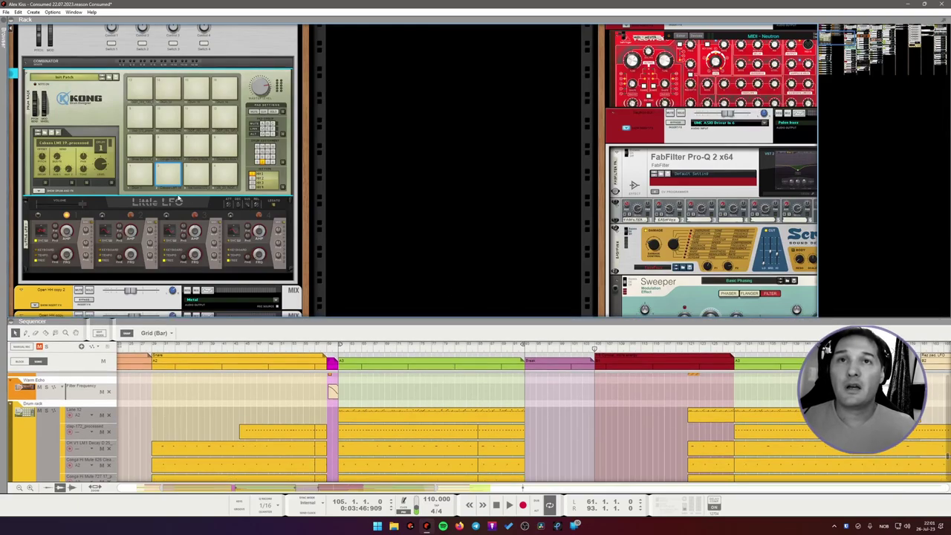
scroll(140, 177, up, 5)
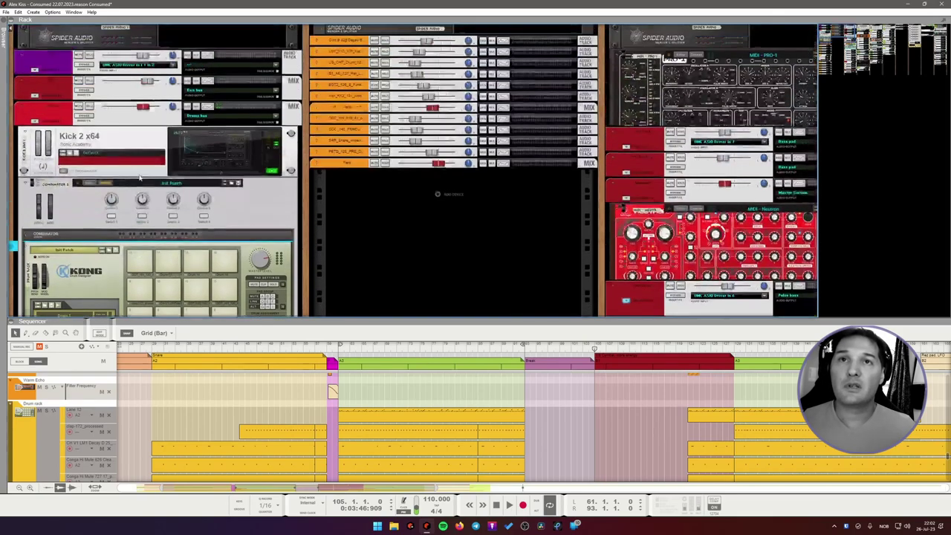
click(173, 173)
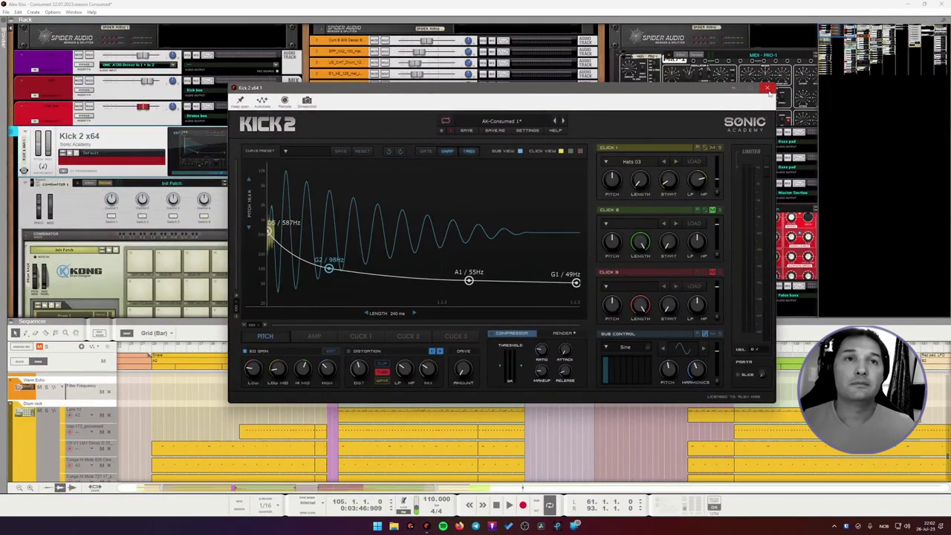
- Close the Kick 2 editor and unfold the Drums bus insert effects
click(768, 89)
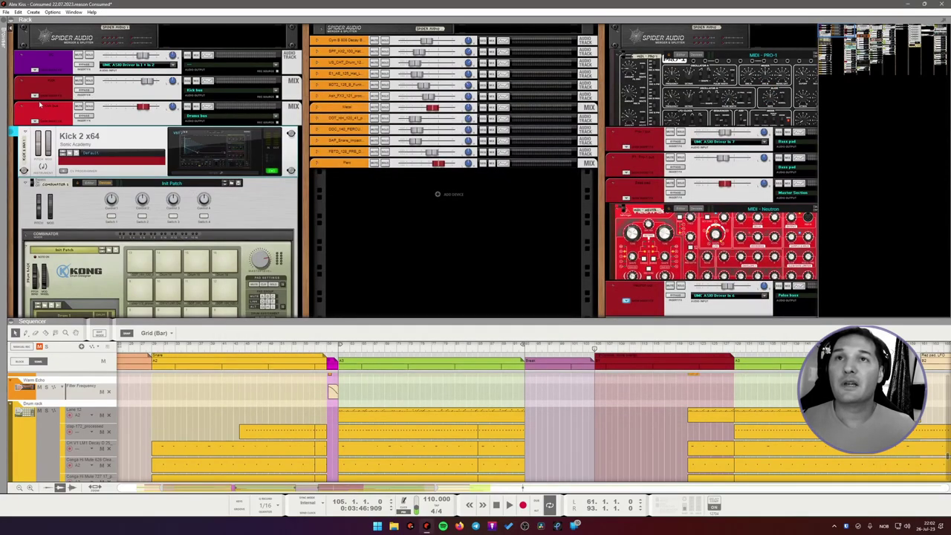
click(37, 97)
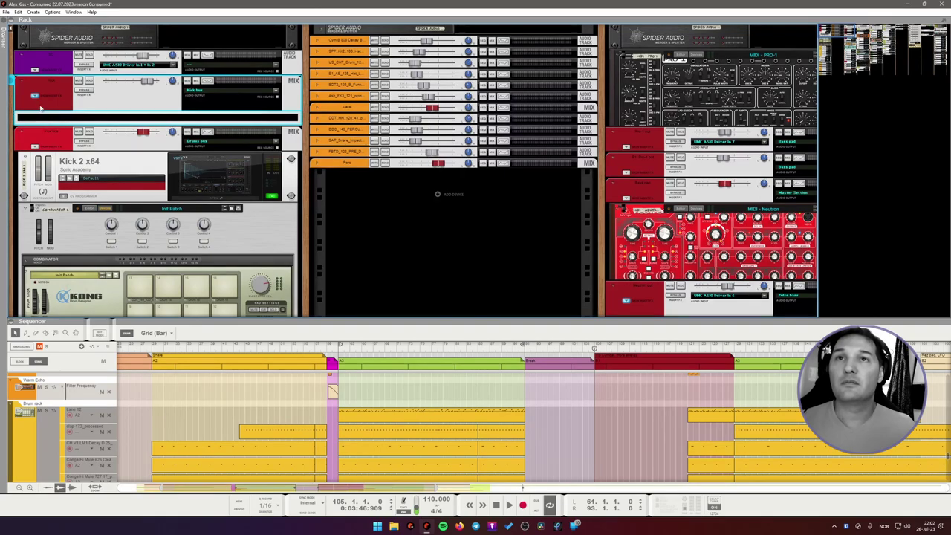
click(179, 122)
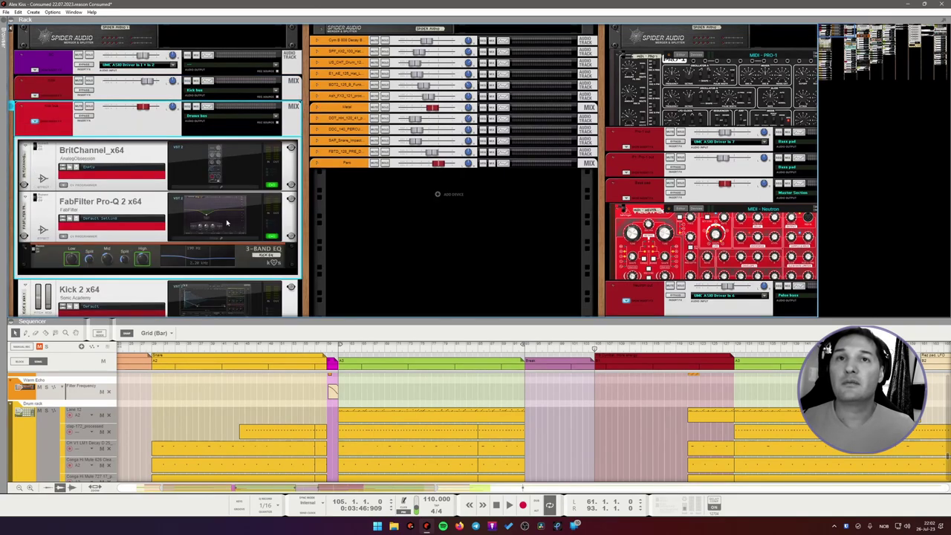
- Deepen the Pro-Q 2 EQ dip, close it, and select the 3-Band Kick EQ
click(213, 220)
drag(388, 236, 391, 263)
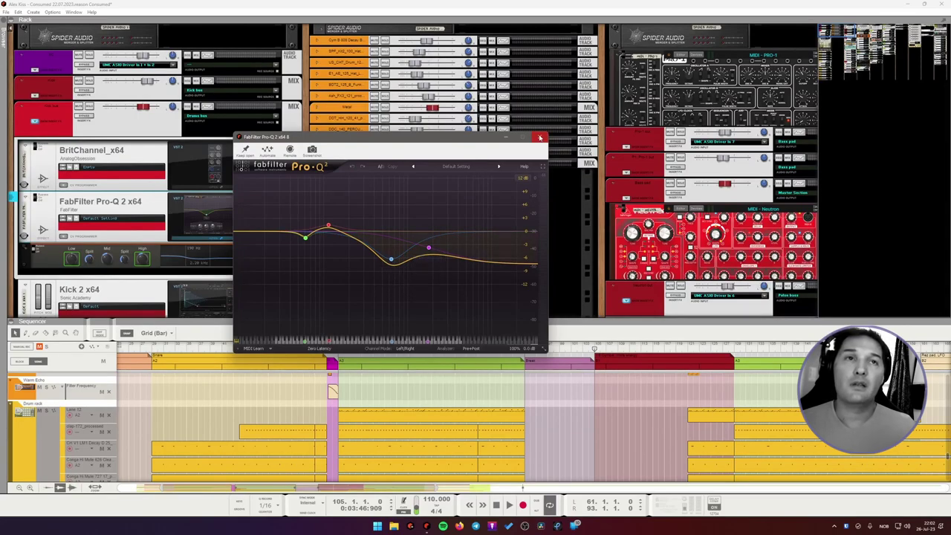
click(504, 136)
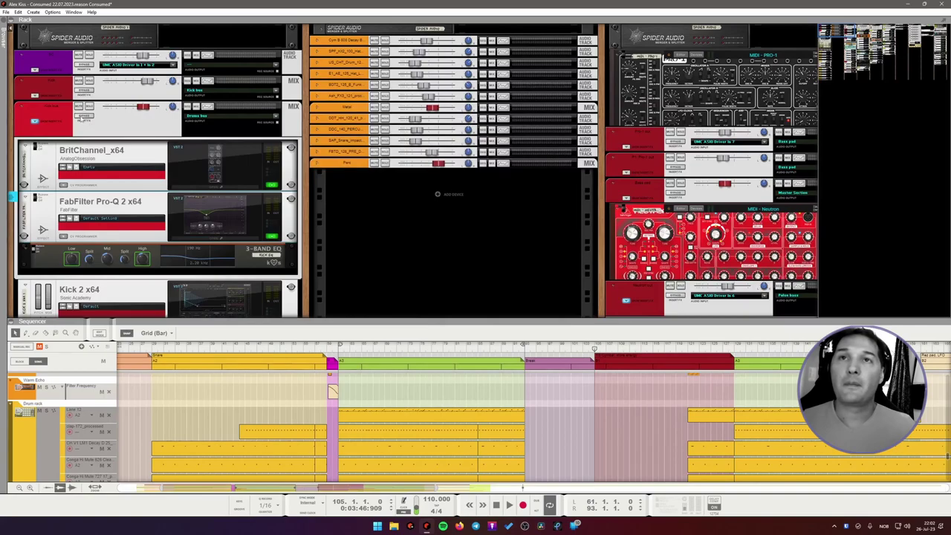
click(82, 120)
click(47, 264)
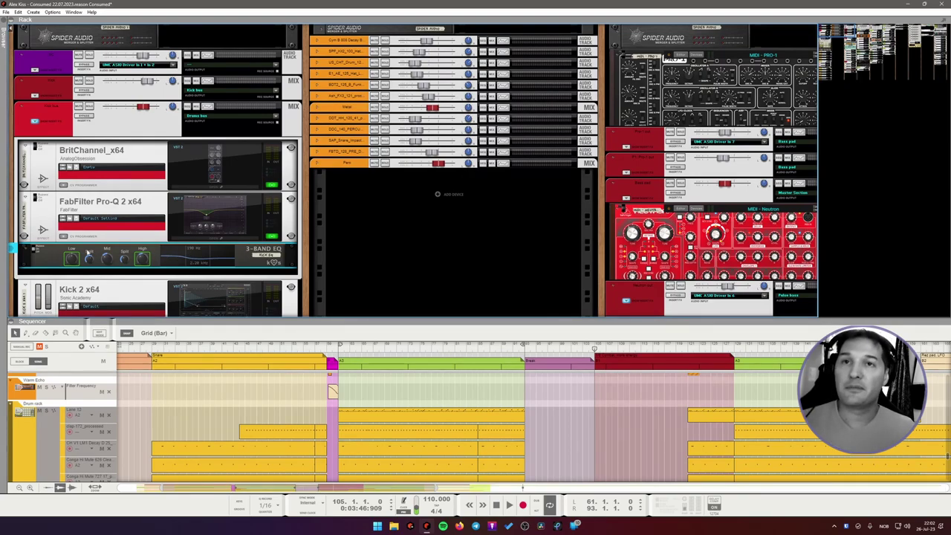
- Undo to fold the Drums bus inserts, then audition Kong pads 14–16, 5–8 and clap pad 9
key(ctrl+z)
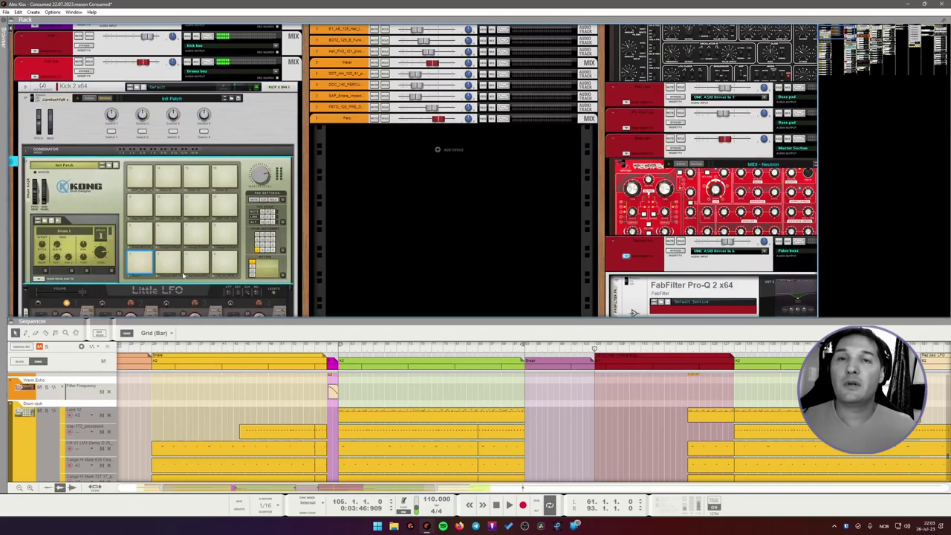
click(168, 262)
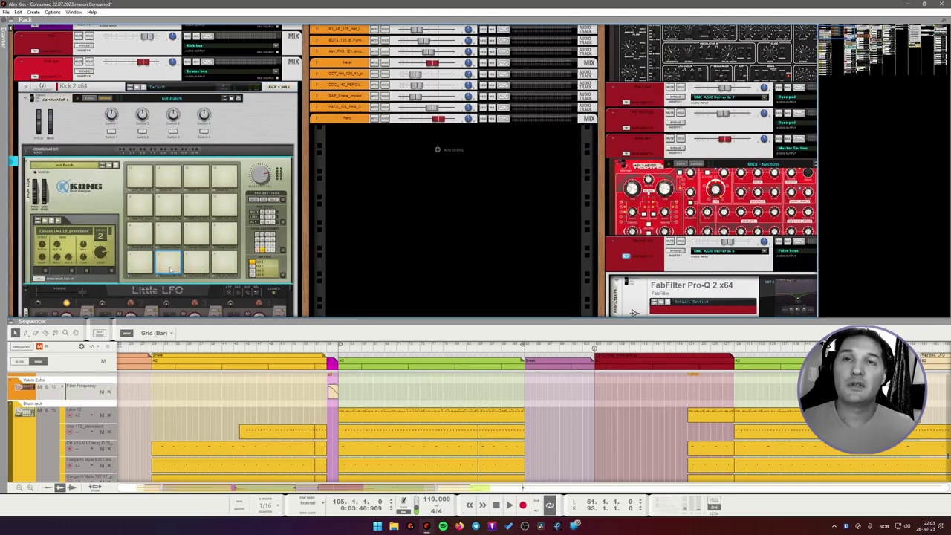
click(190, 266)
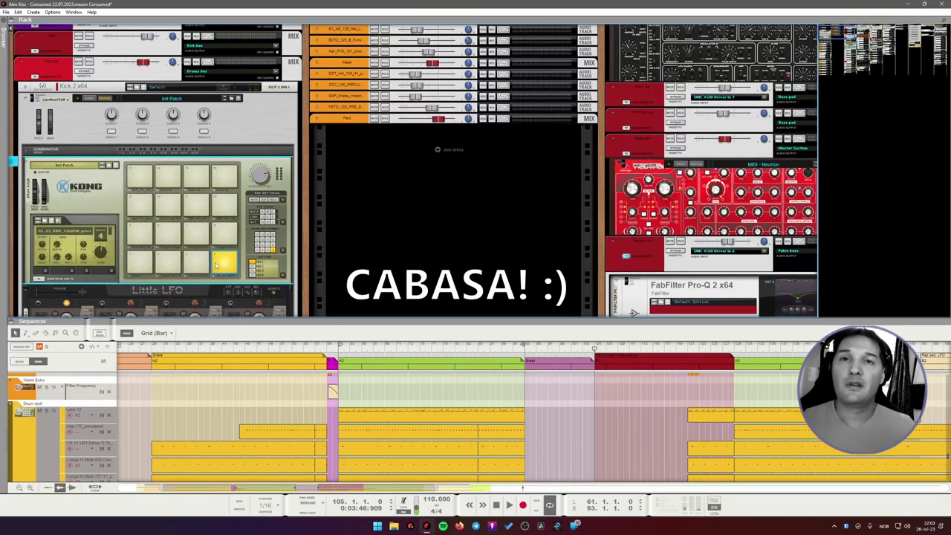
click(217, 264)
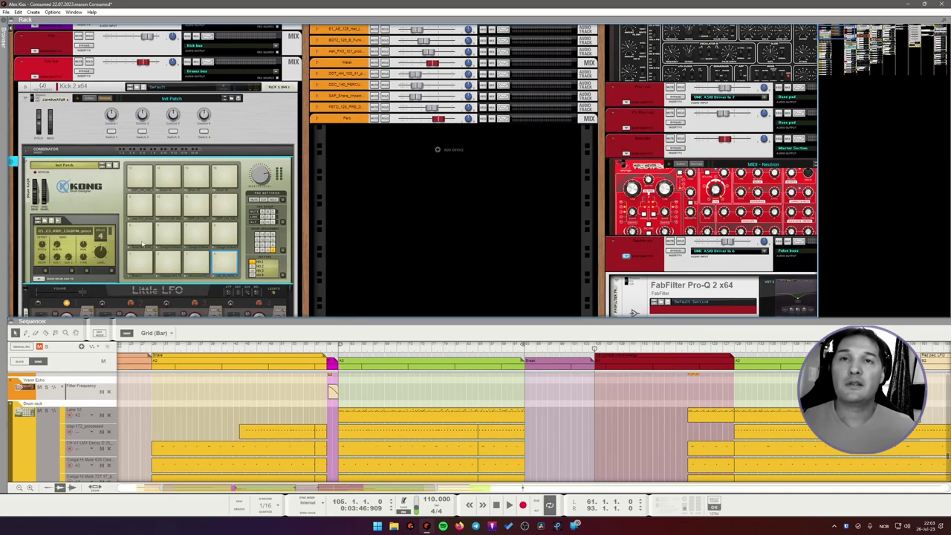
click(141, 235)
click(170, 235)
click(197, 235)
click(224, 235)
click(142, 205)
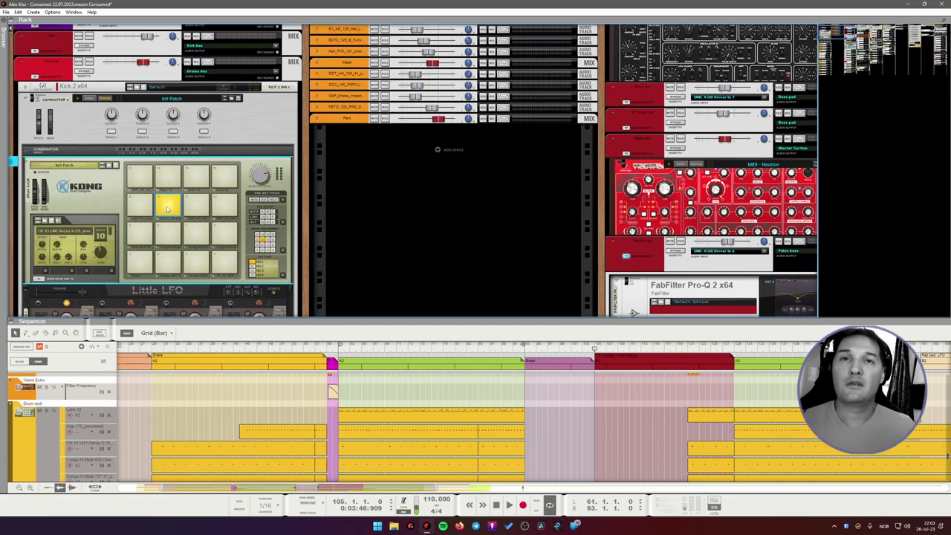
click(143, 205)
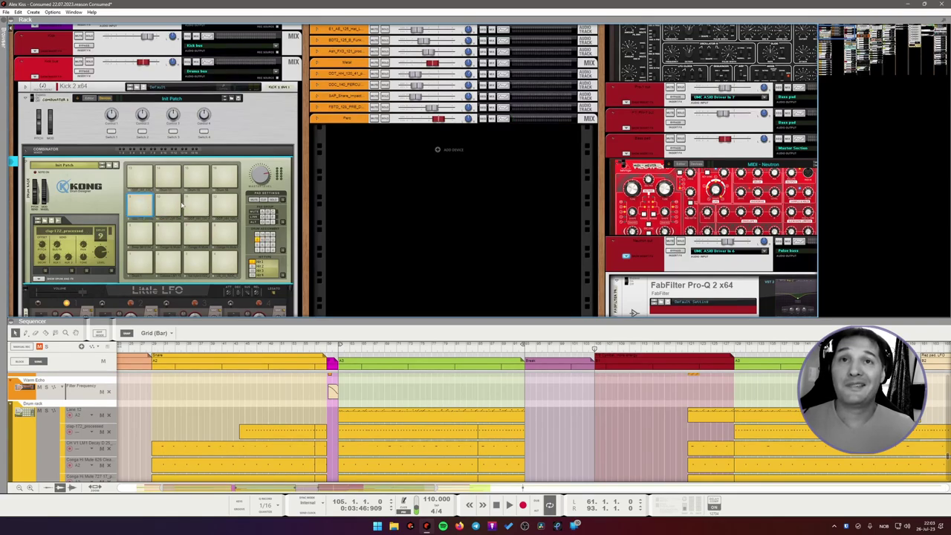
- Audition Kong pads 10–13 and 2, then unfold Kong's drum module and FX slots
click(169, 205)
click(196, 205)
click(225, 205)
click(143, 177)
scroll(225, 235, down, 1)
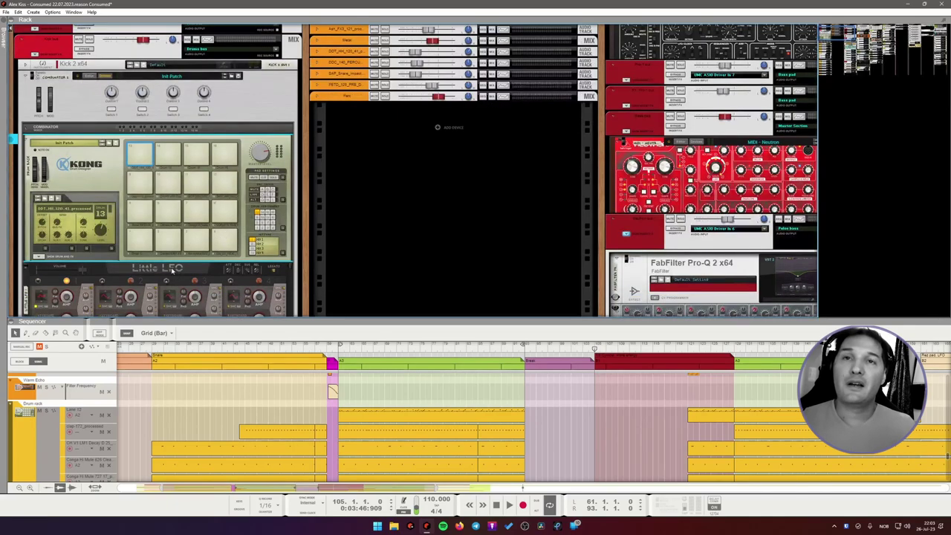
scroll(167, 254, down, 3)
click(169, 176)
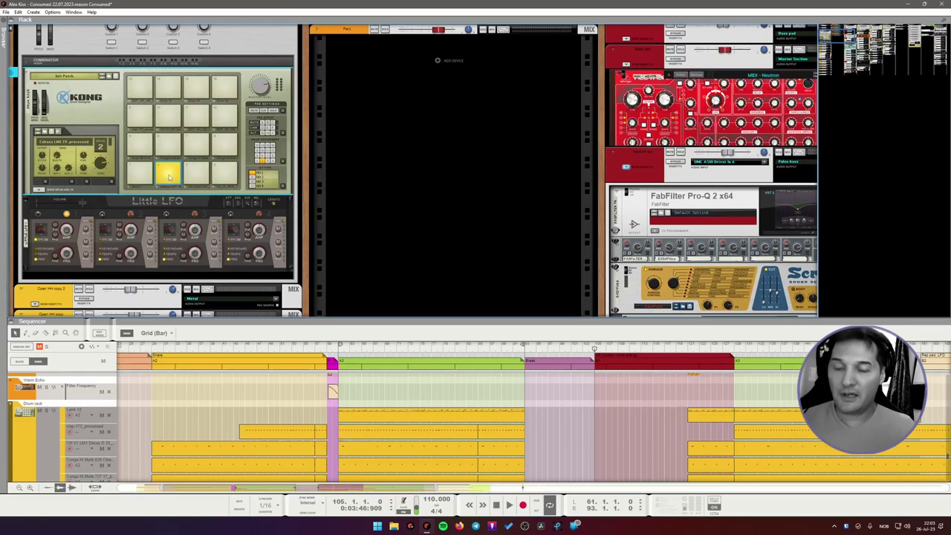
click(38, 190)
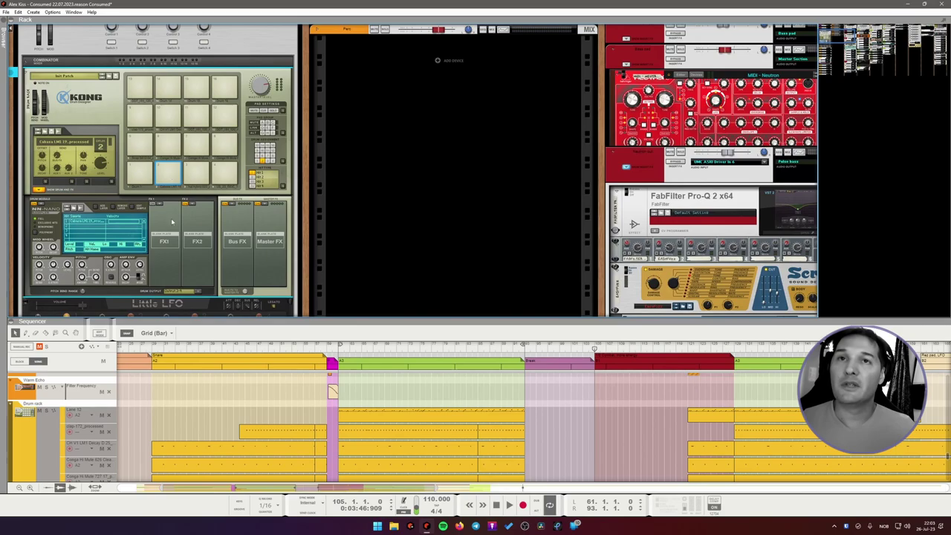
scroll(173, 225, down, 3)
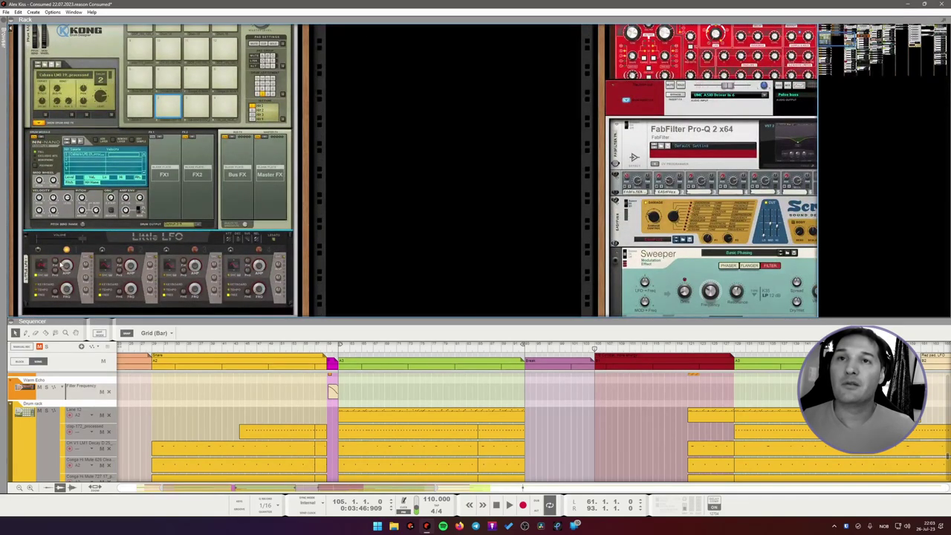
key(Tab)
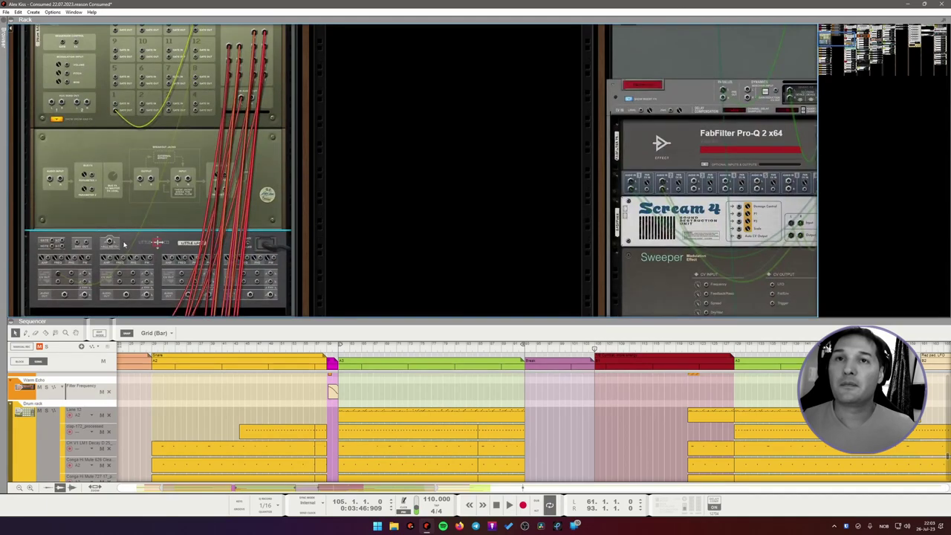
click(124, 244)
key(Tab)
scroll(111, 230, up, 3)
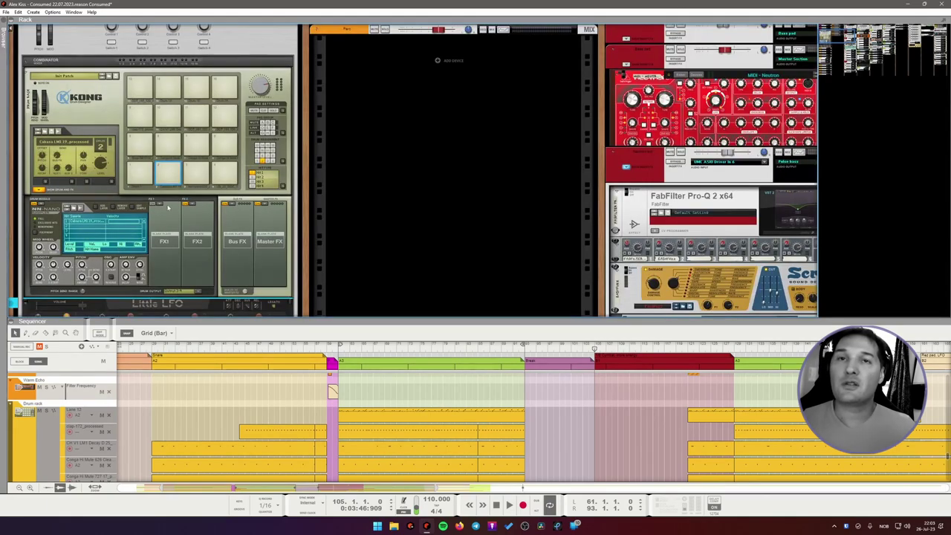
click(173, 173)
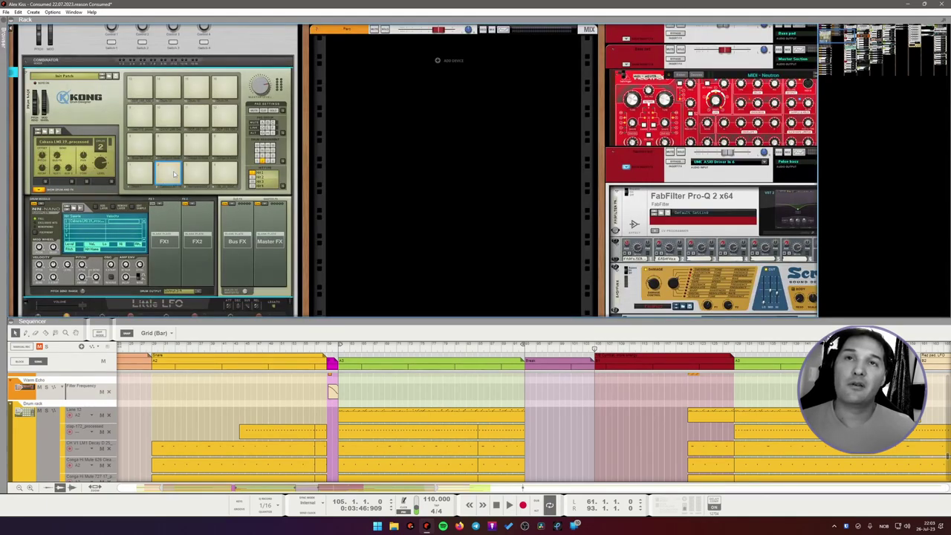
click(173, 174)
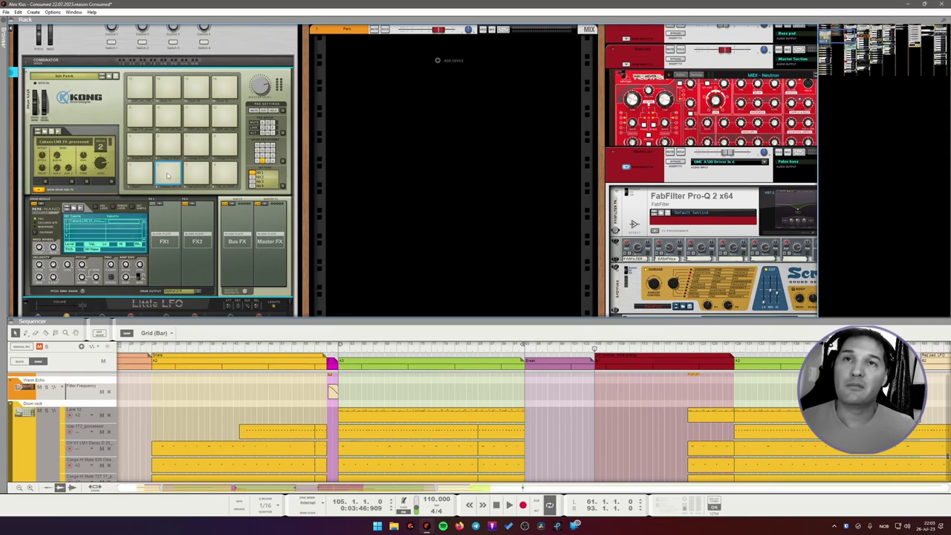
click(42, 199)
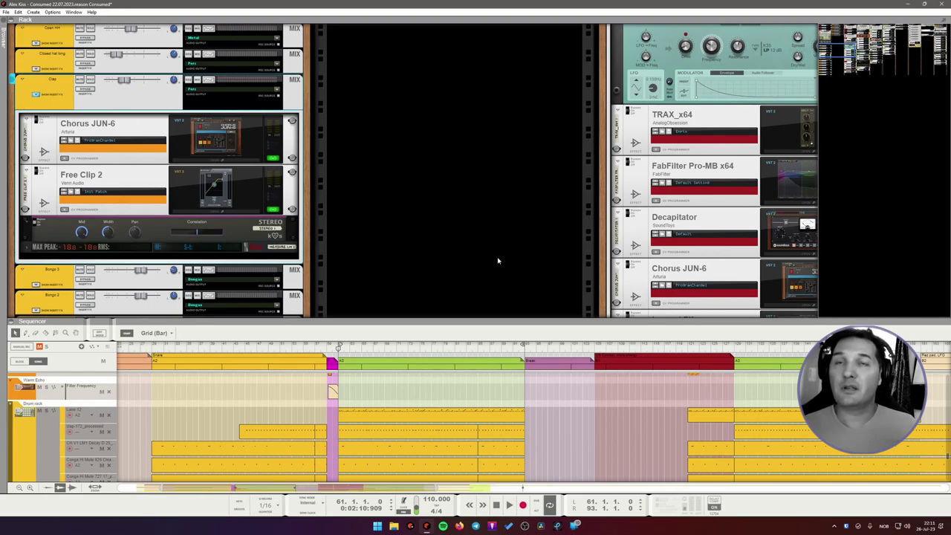
- Play the song, select the Clap mix channel, then stop playback
key(space)
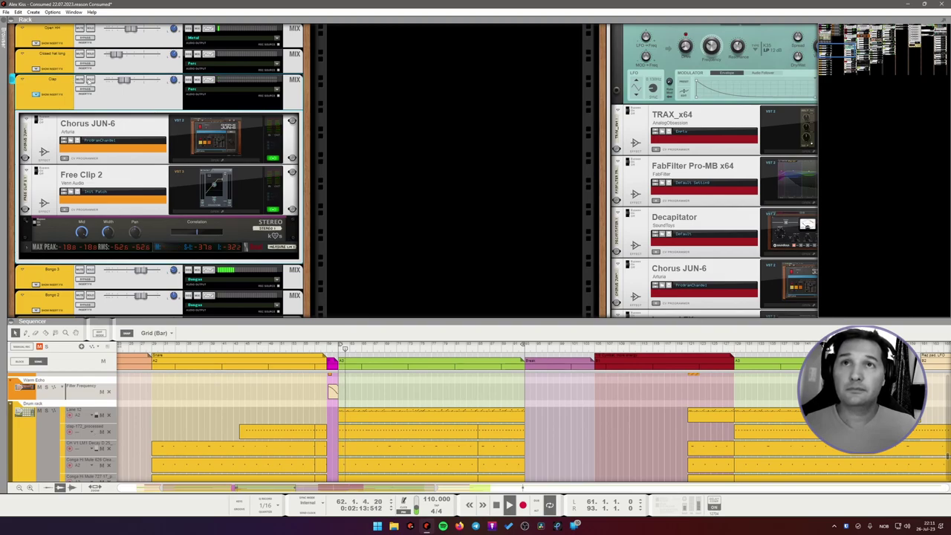
click(87, 89)
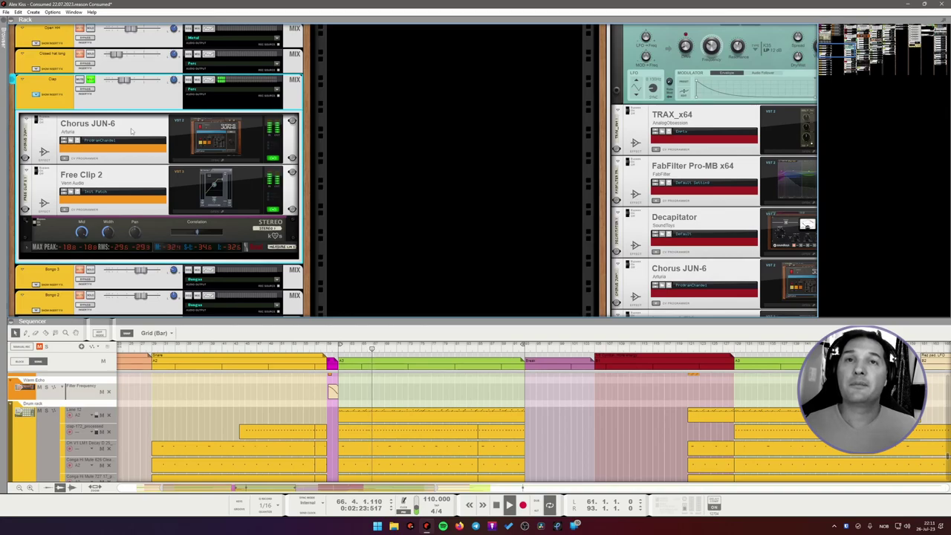
key(space)
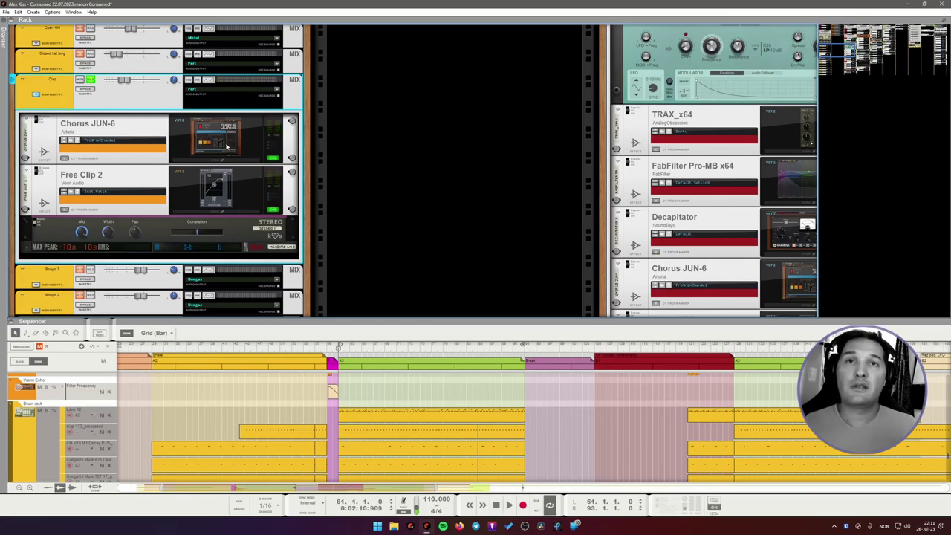
- Review Chorus JUN-6, then Free Clip 2's Cubic clipping with 7.00 dB in and −7.00 dB out
click(226, 146)
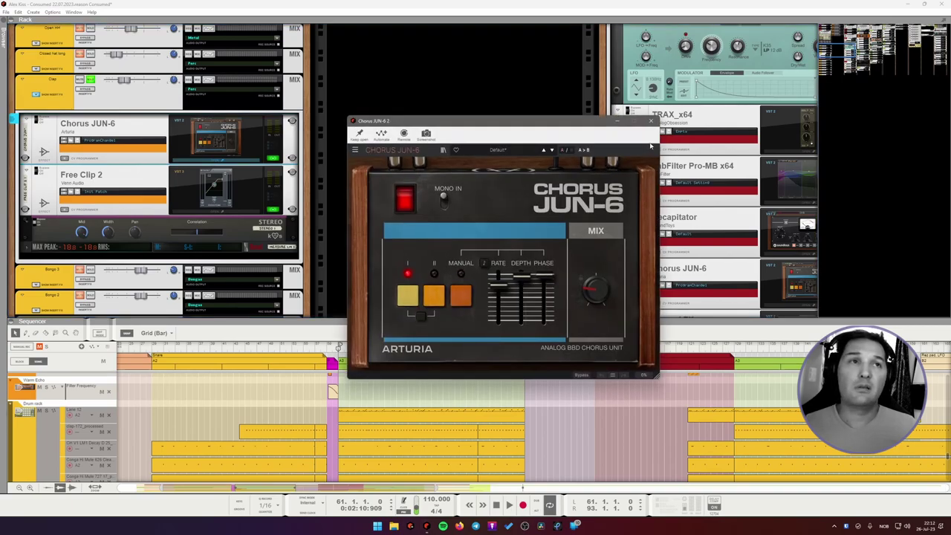
click(651, 120)
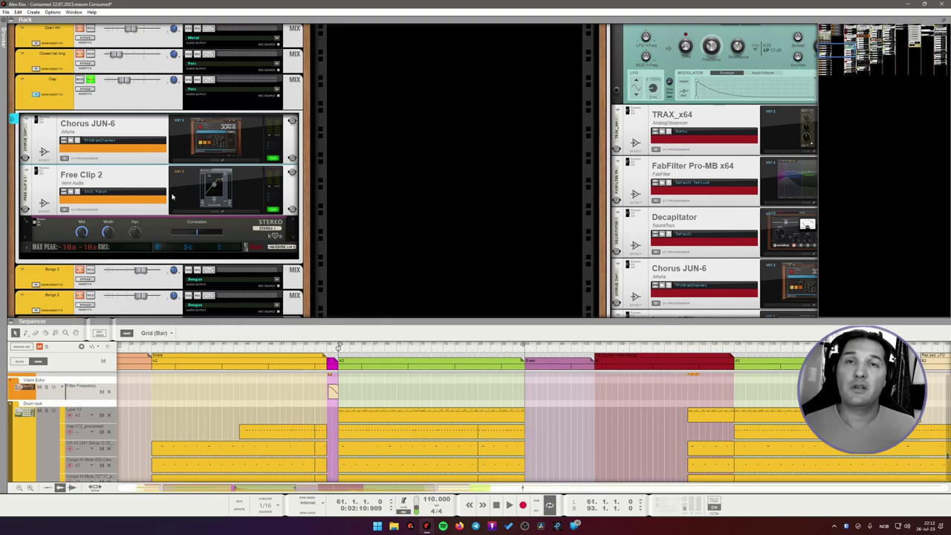
click(219, 190)
drag(717, 71, 468, 42)
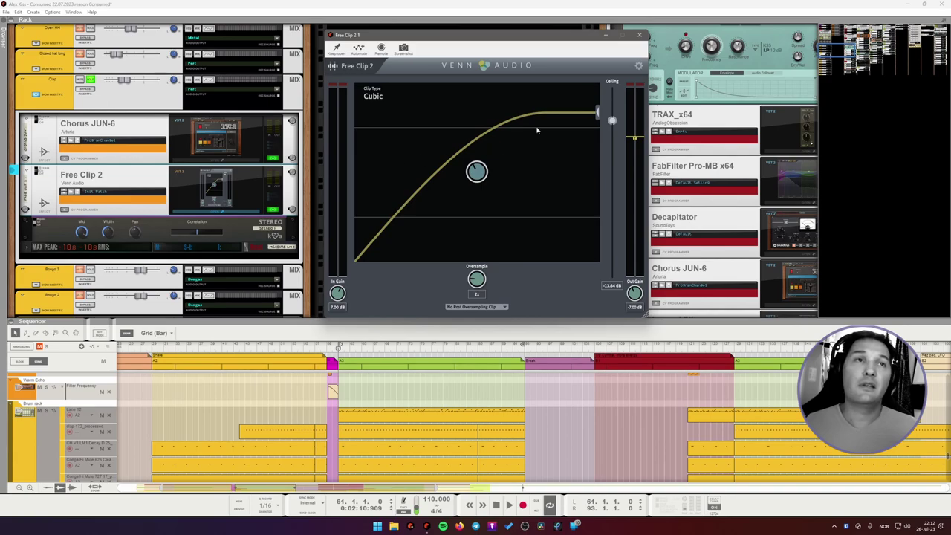
click(639, 35)
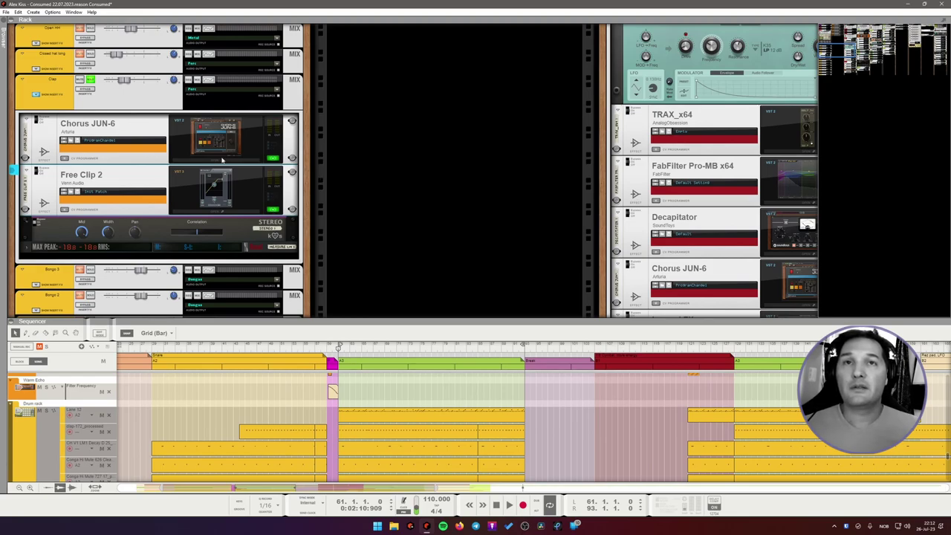
- During playback, switch off Free Clip 2 and reset the meter's peak and loudness readings
key(space)
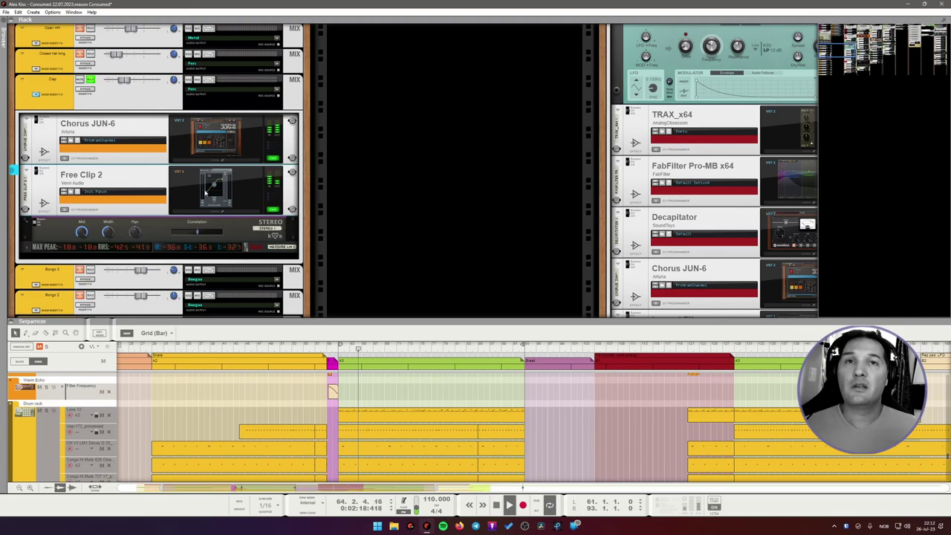
click(272, 211)
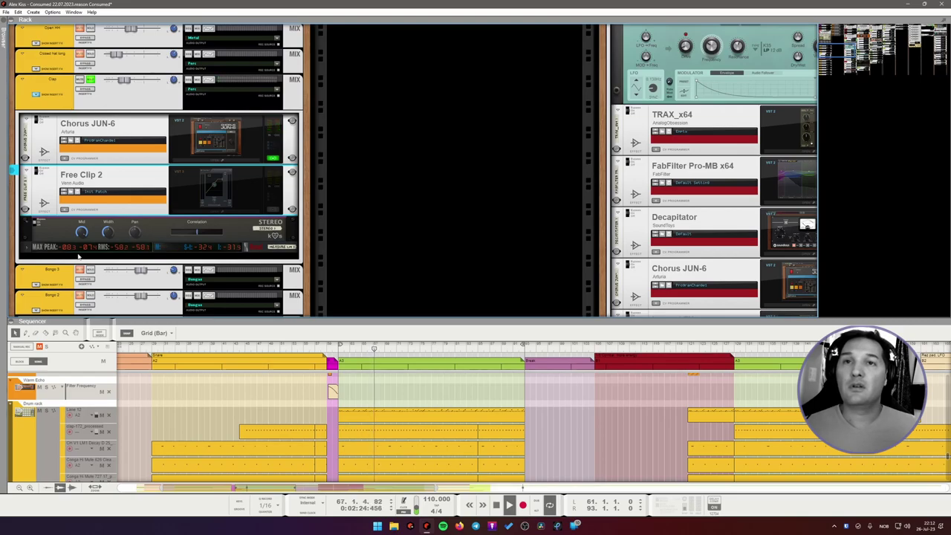
click(246, 248)
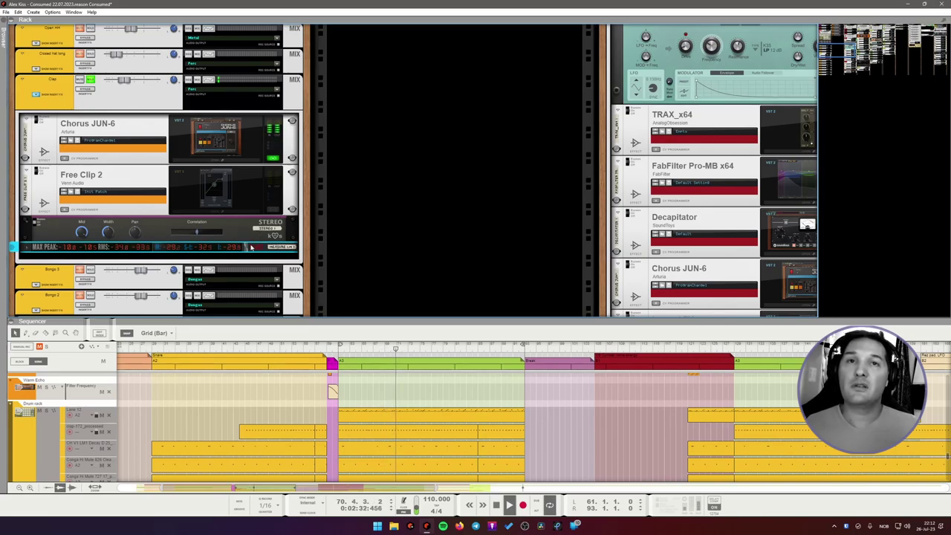
click(269, 213)
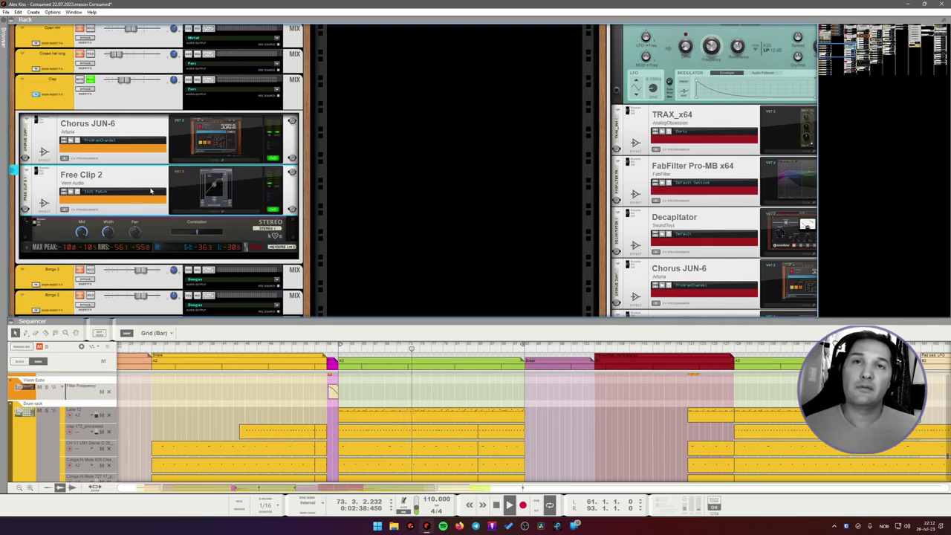
key(space)
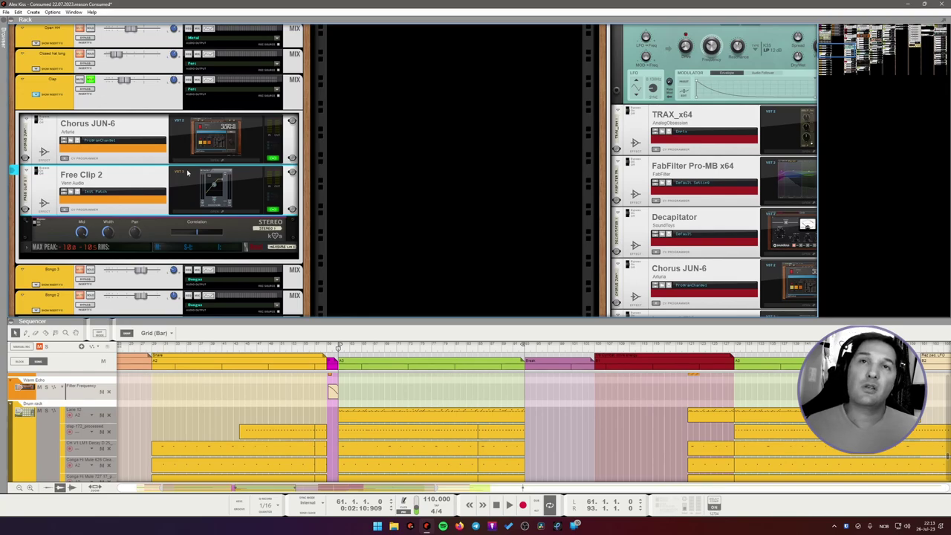
- Unsolo the Clap channel and A/B the drums with Free Clip 2 bypassed, leaving it on
click(93, 82)
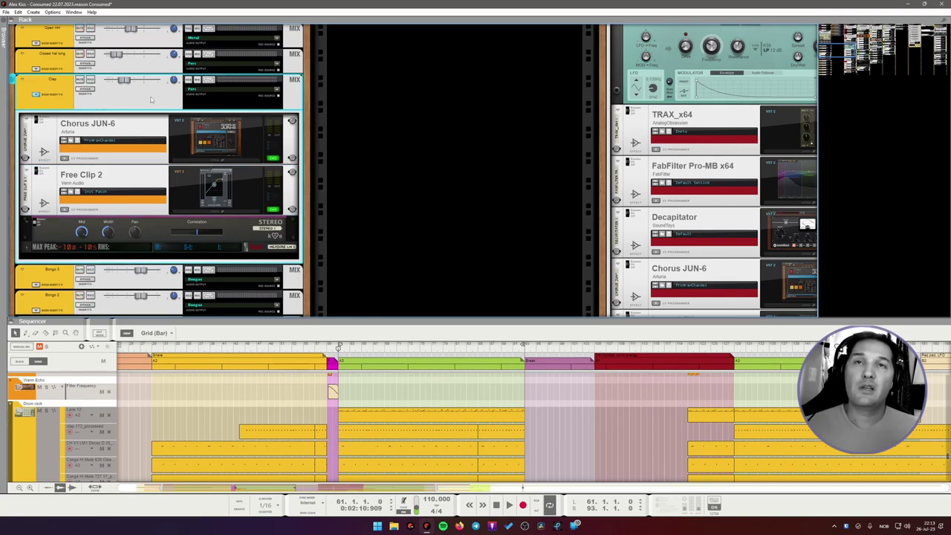
key(space)
click(273, 209)
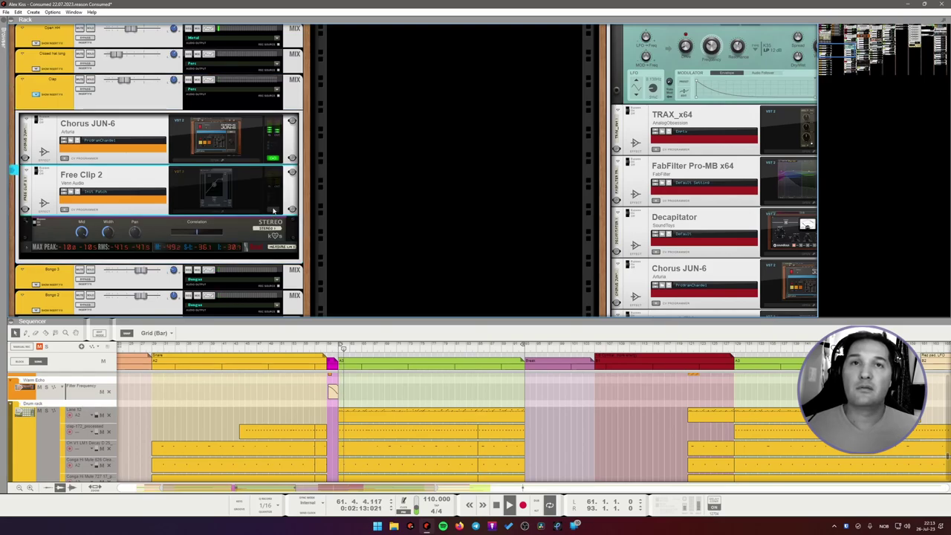
click(273, 209)
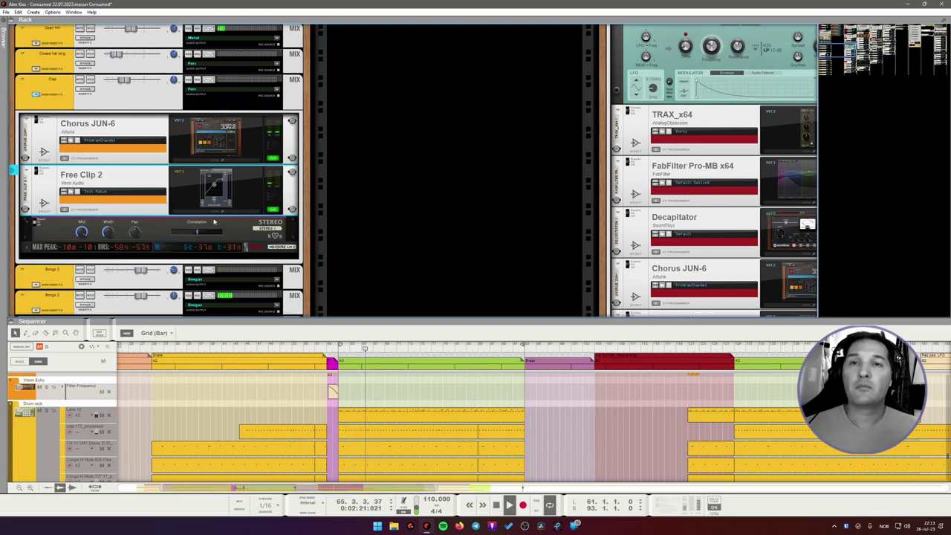
key(space)
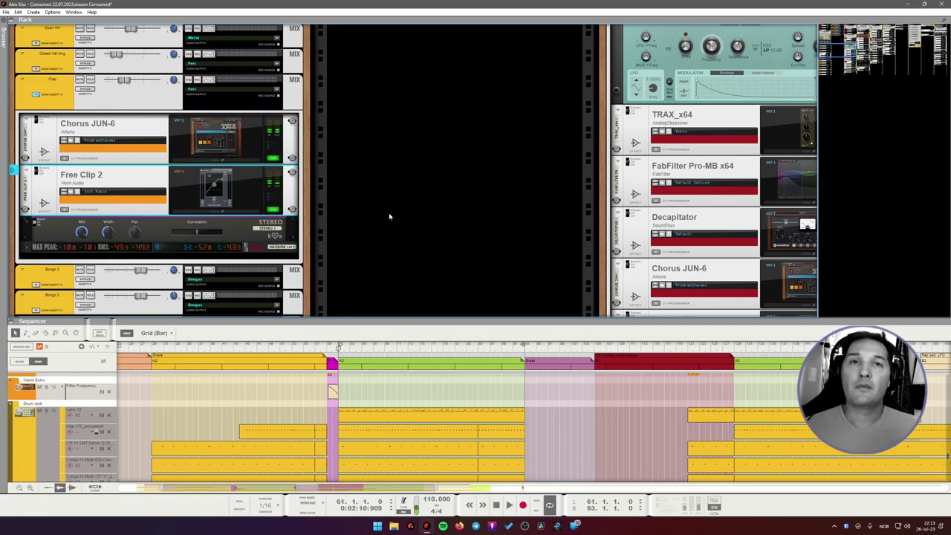
- Unfold the drum channels to show their Free Convolve, Pulsar and Duck effects
scroll(389, 216, up, 5)
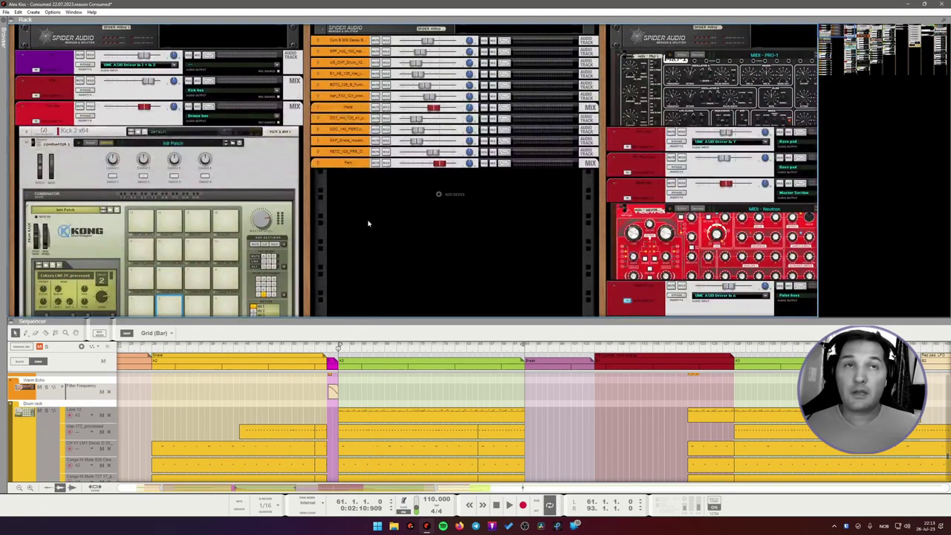
click(315, 45)
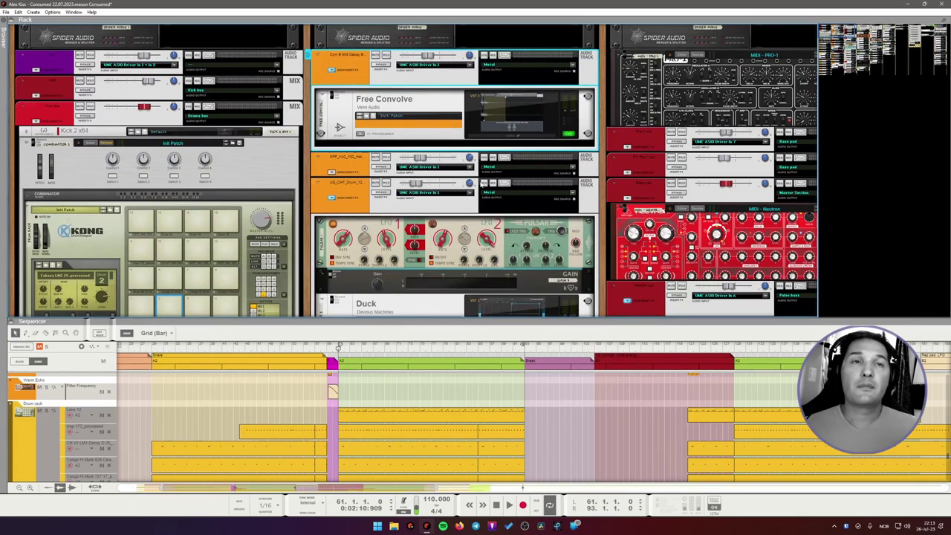
scroll(404, 73, down, 3)
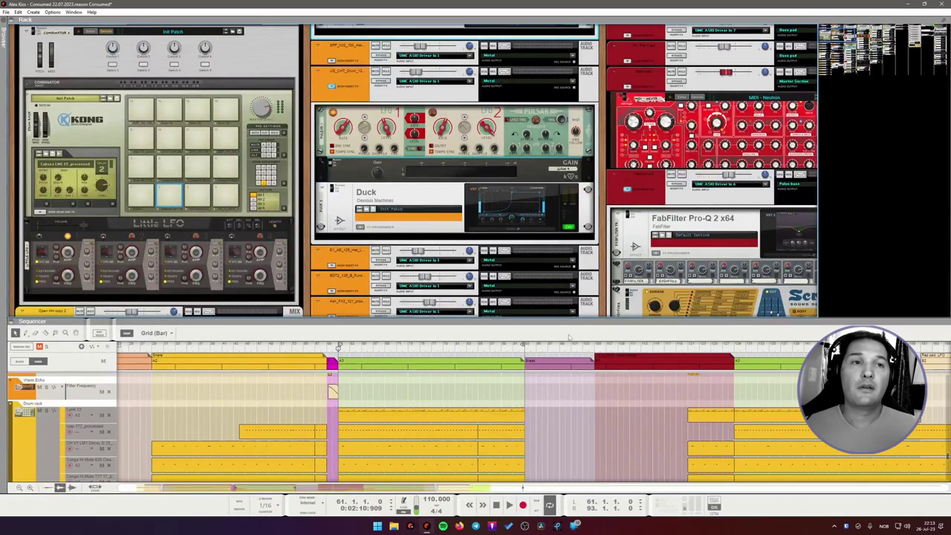
scroll(615, 395, down, 3)
scroll(494, 226, up, 2)
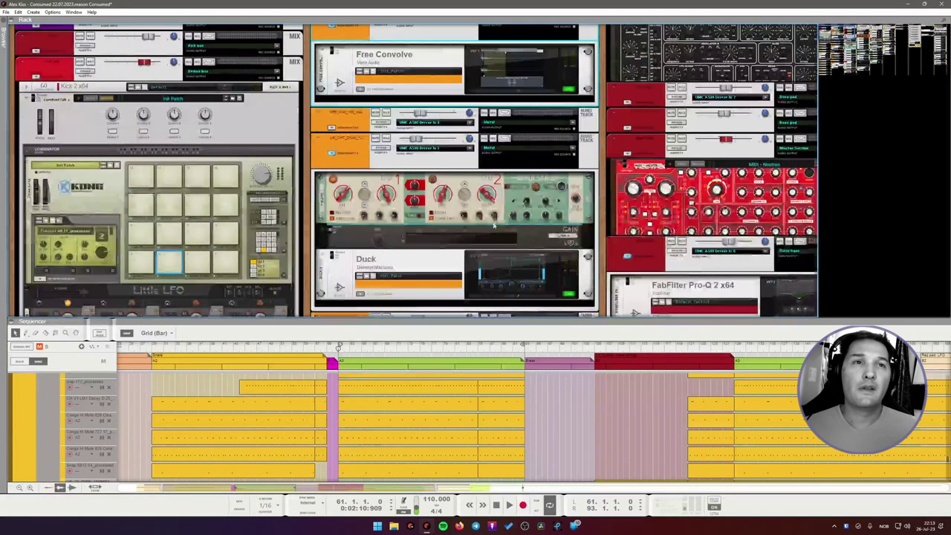
- Select the ride drum track and briefly play the song from bar 113
click(493, 143)
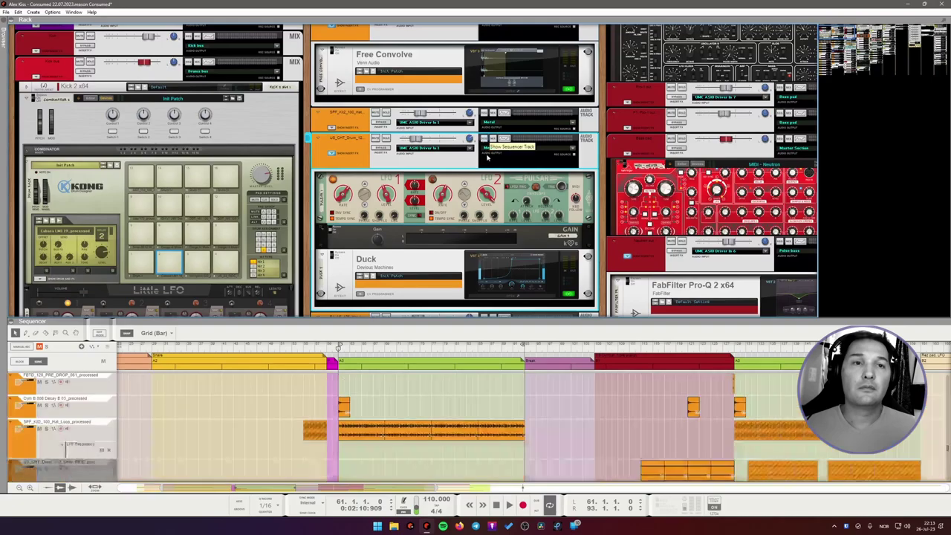
scroll(555, 429, down, 1)
scroll(556, 430, up, 1)
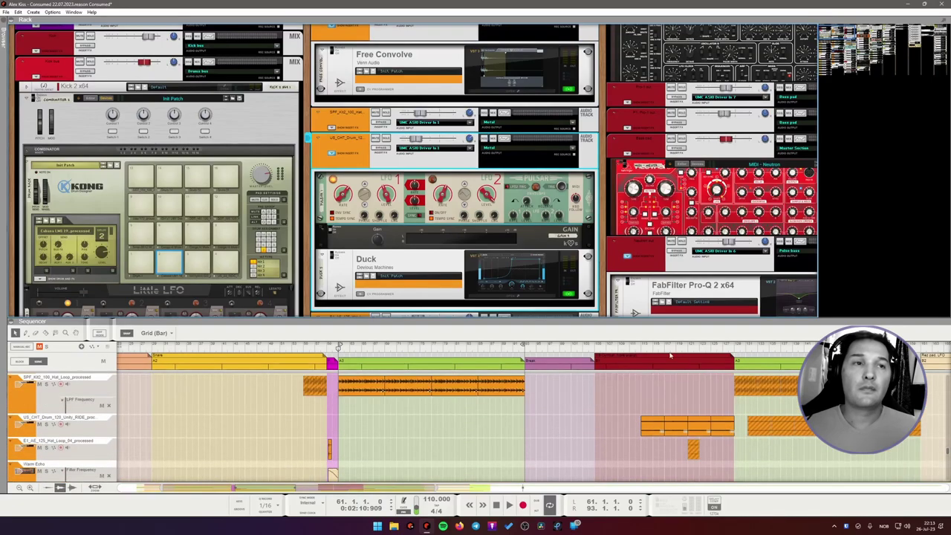
click(643, 348)
key(space)
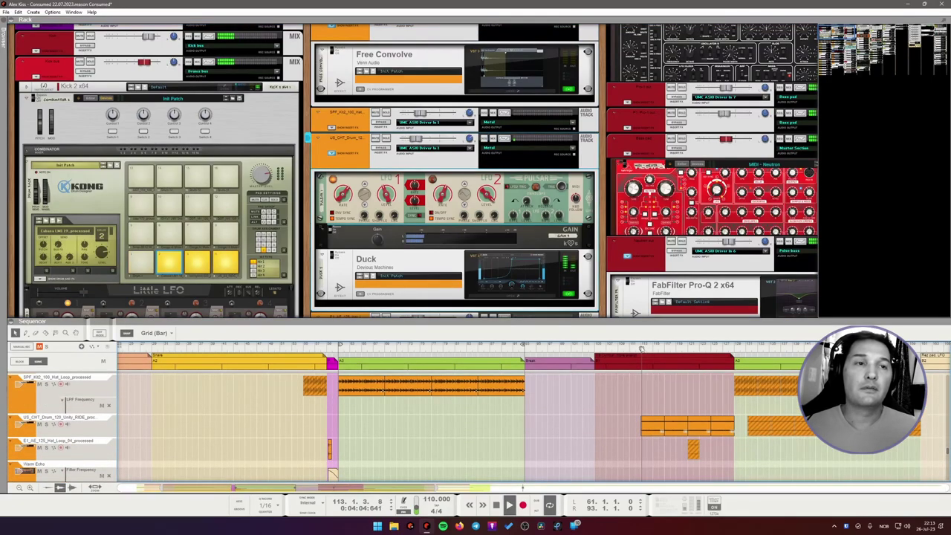
key(space)
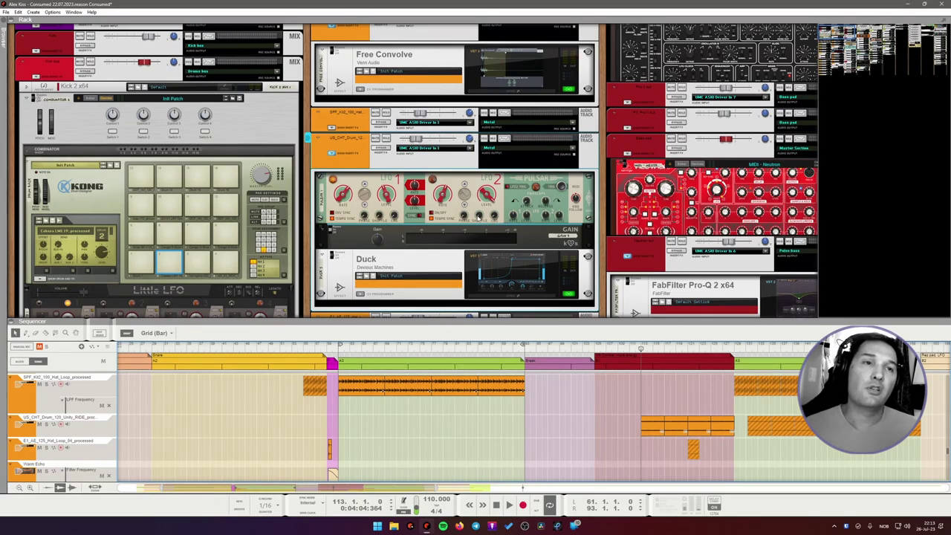
- Reselect the ride drum track and resume playback from bar 113
mouse_move(478, 214)
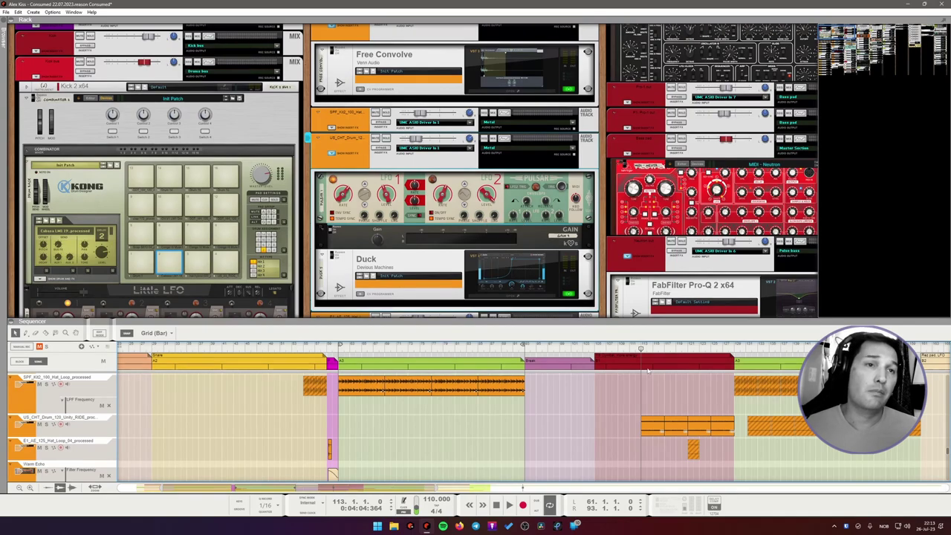
scroll(409, 169, down, 2)
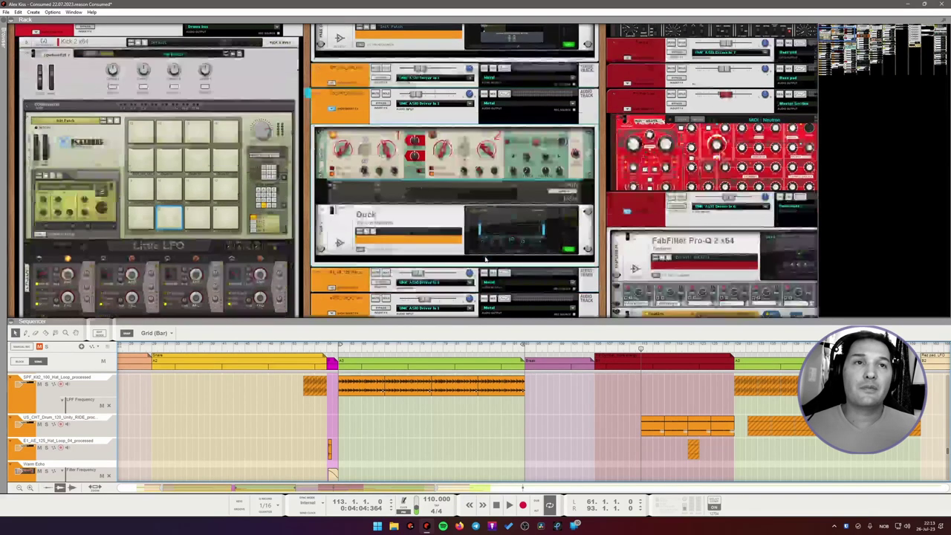
scroll(410, 168, up, 2)
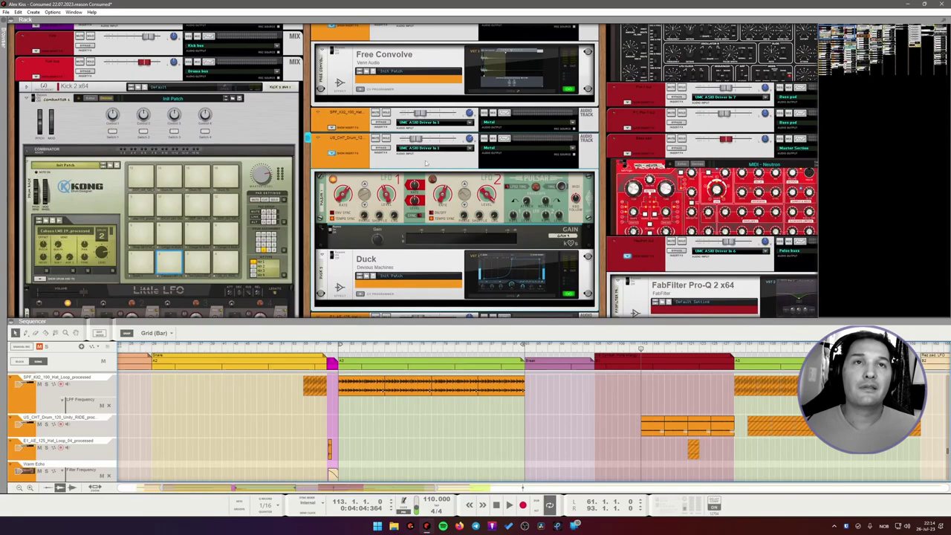
click(387, 139)
key(space)
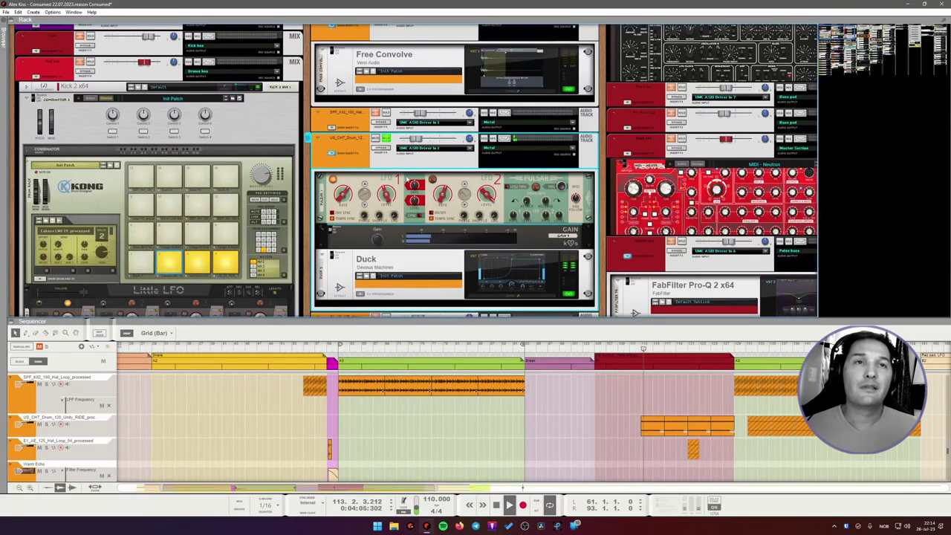
key(Tab)
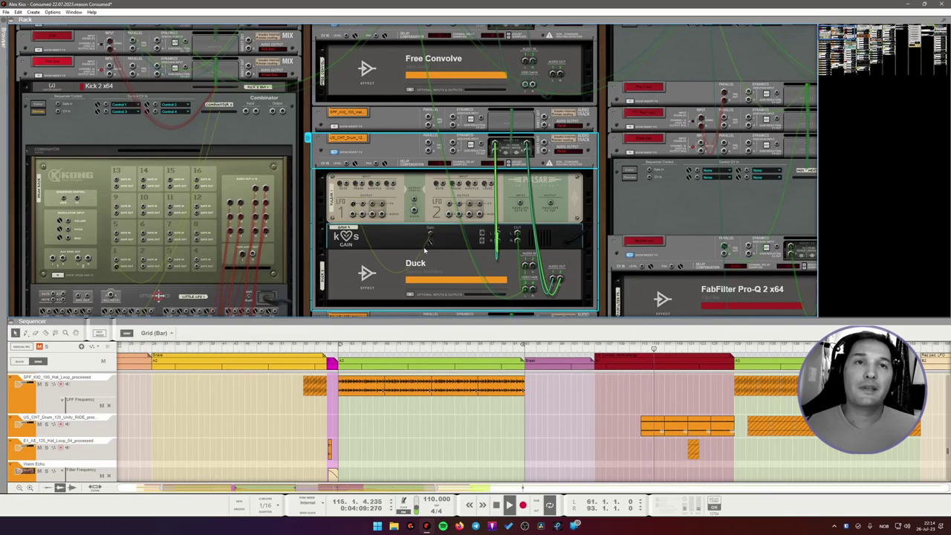
key(Tab)
key(space)
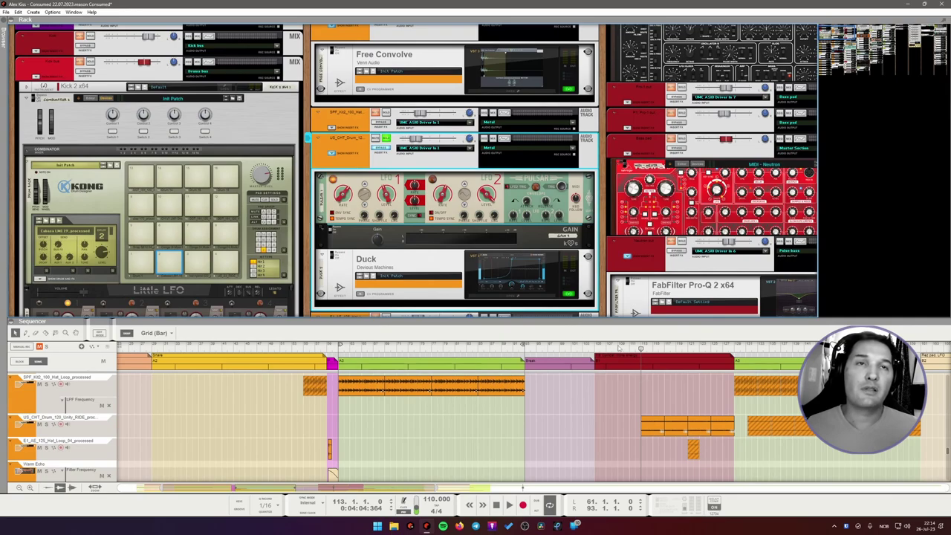
key(space)
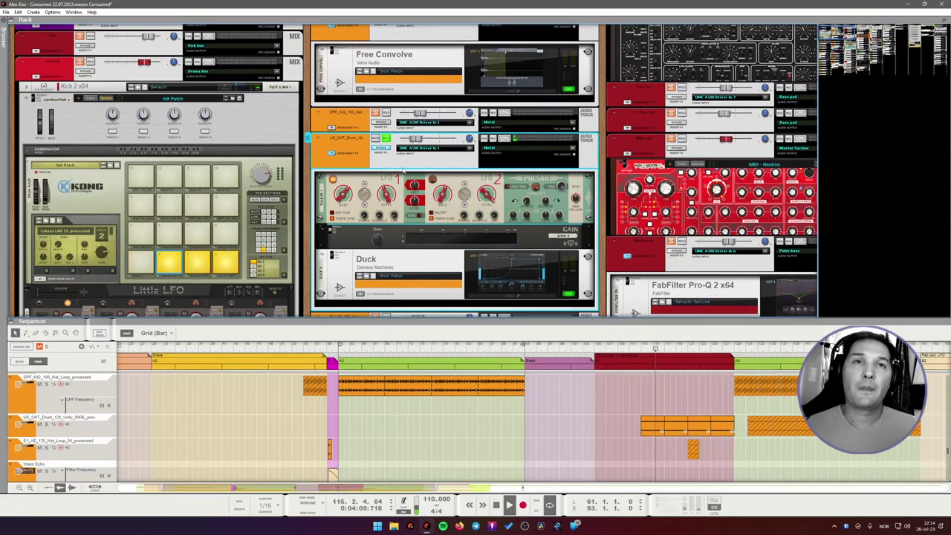
click(387, 146)
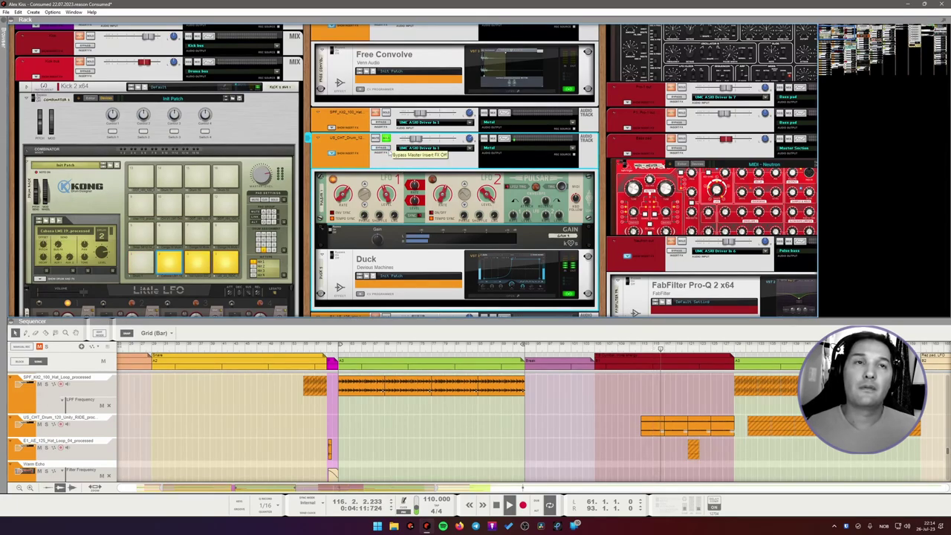
click(566, 295)
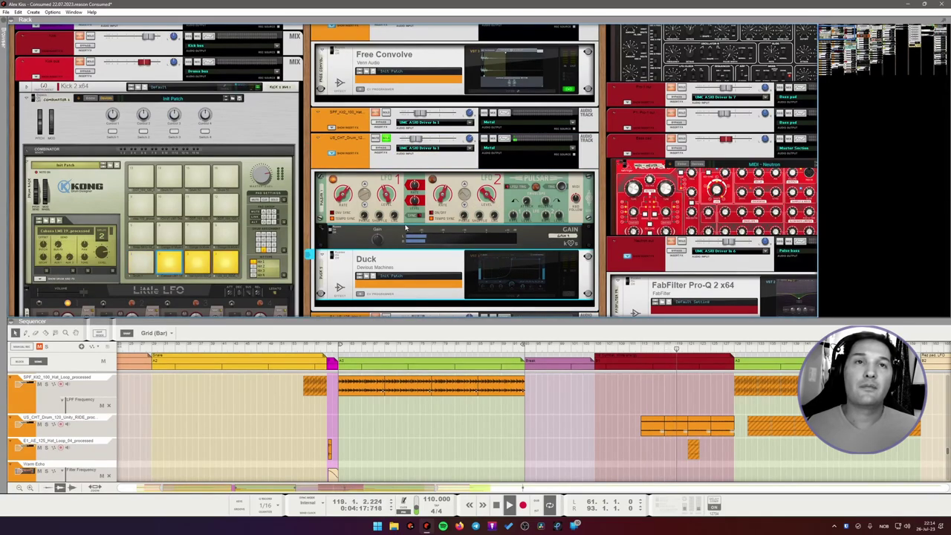
key(space)
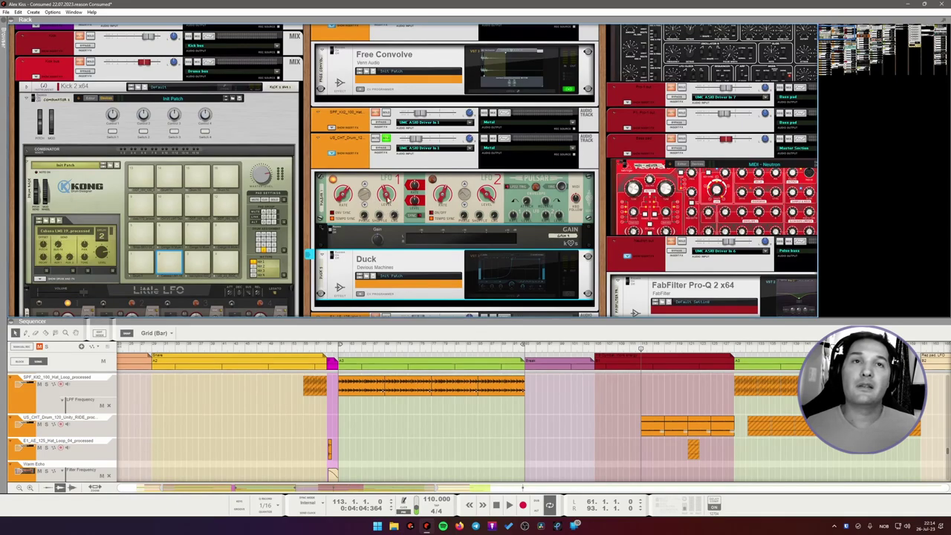
key(Tab)
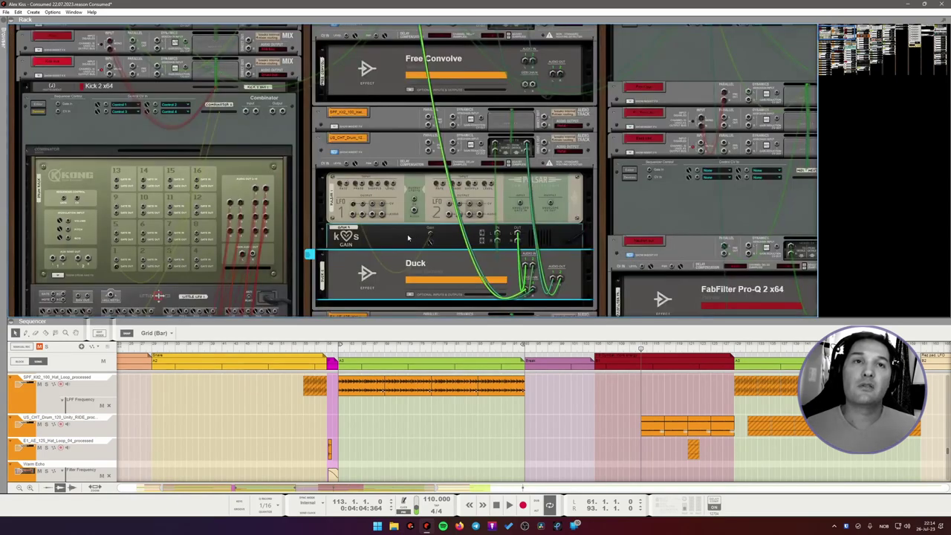
click(408, 237)
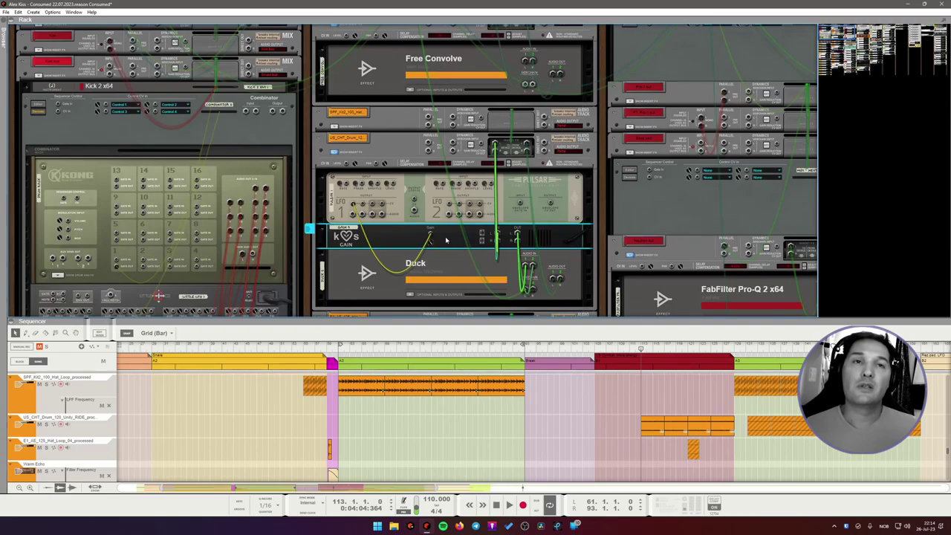
key(Tab)
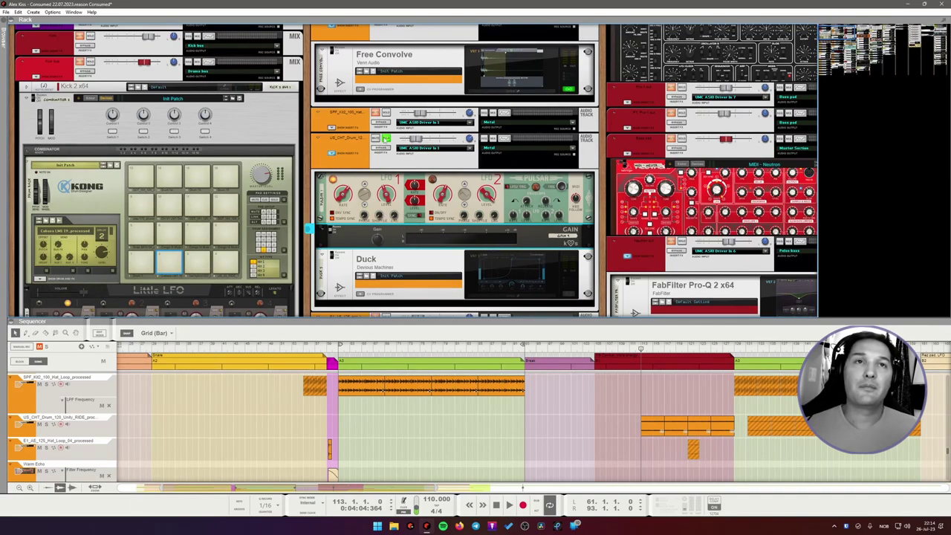
click(568, 297)
key(space)
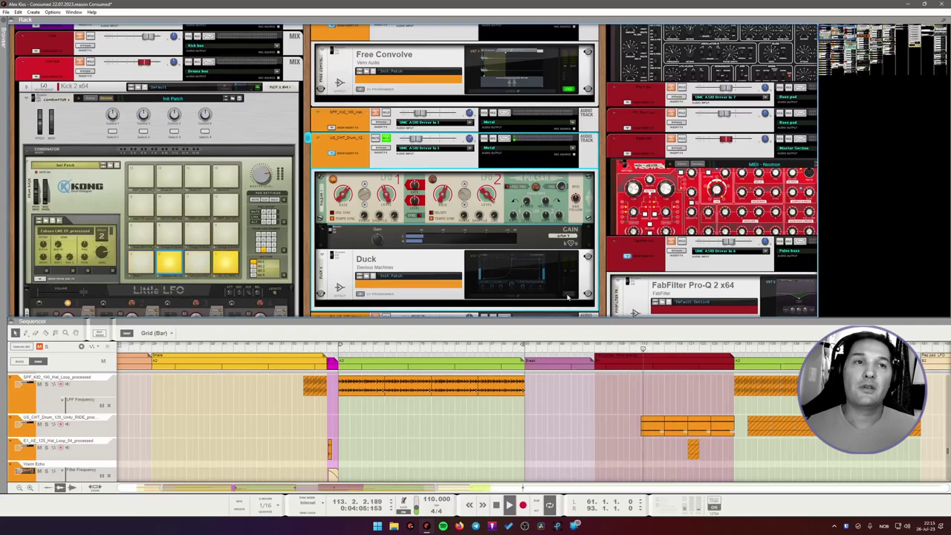
click(569, 298)
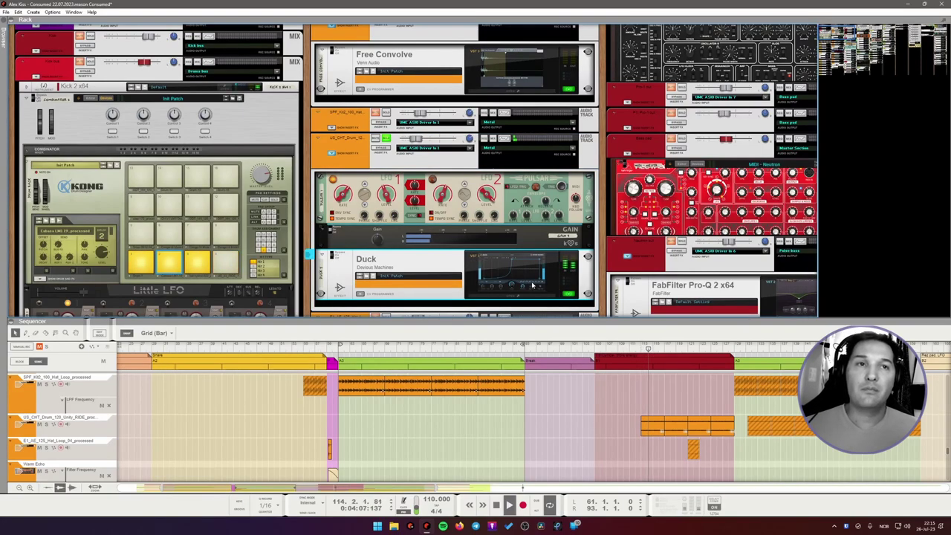
click(392, 153)
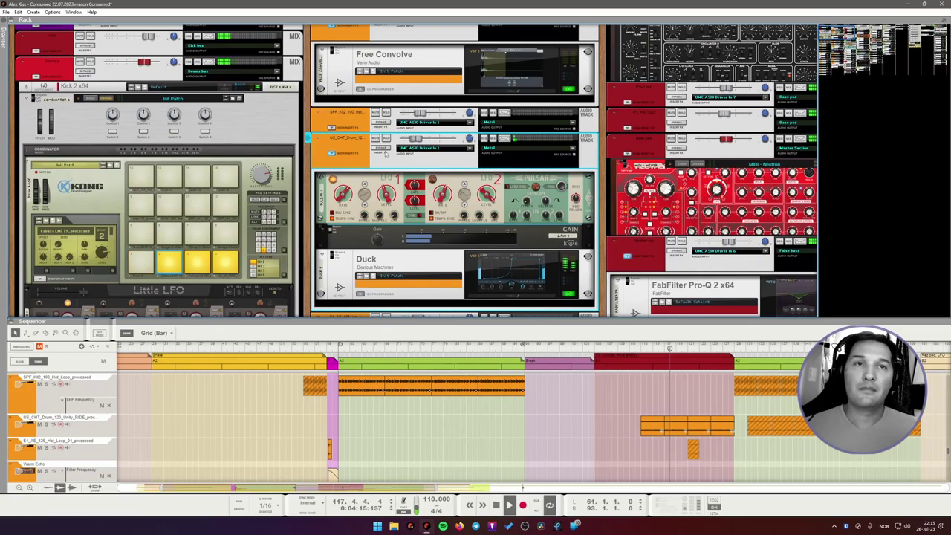
- Solo the Metal mix channel and view its Chorus JUN-6 and RV7000 inserts
scroll(479, 229, down, 8)
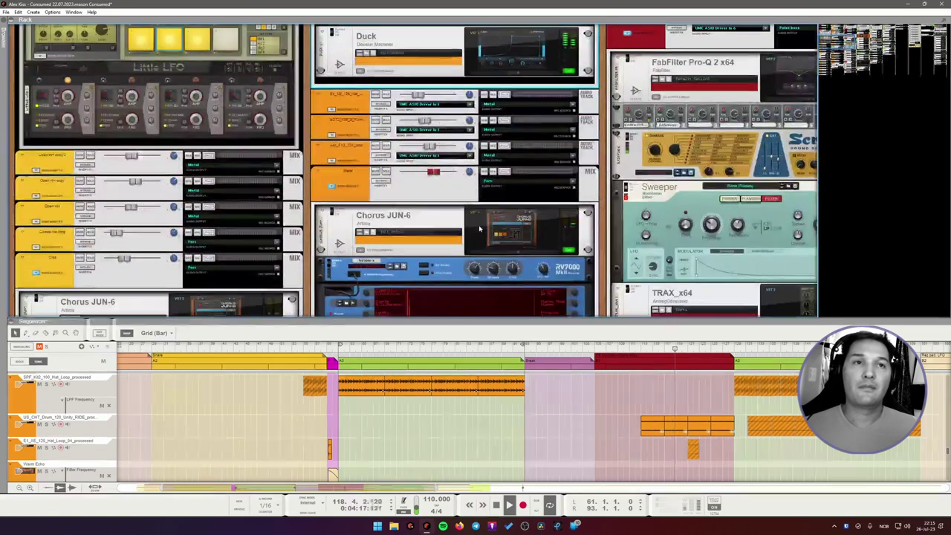
scroll(479, 230, up, 3)
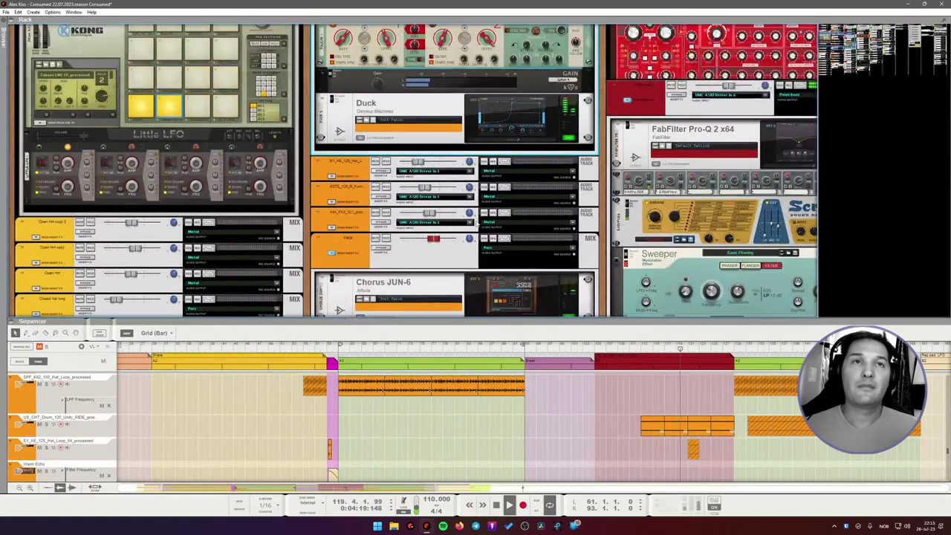
scroll(476, 223, up, 4)
scroll(476, 223, down, 5)
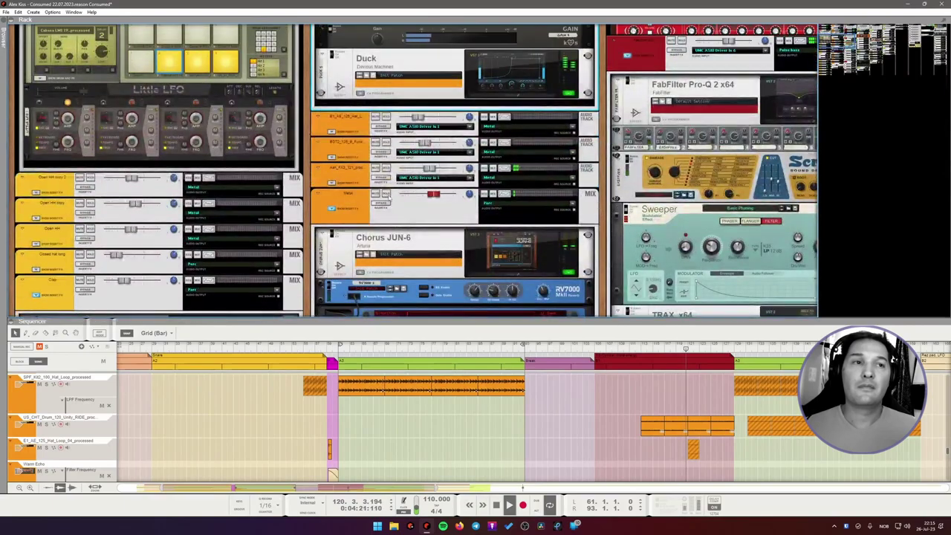
click(385, 195)
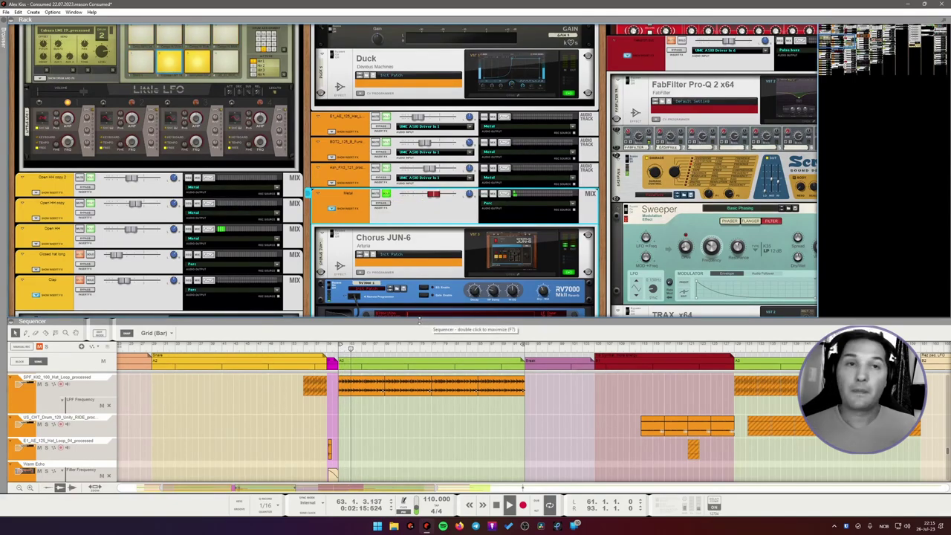
scroll(437, 191, down, 1)
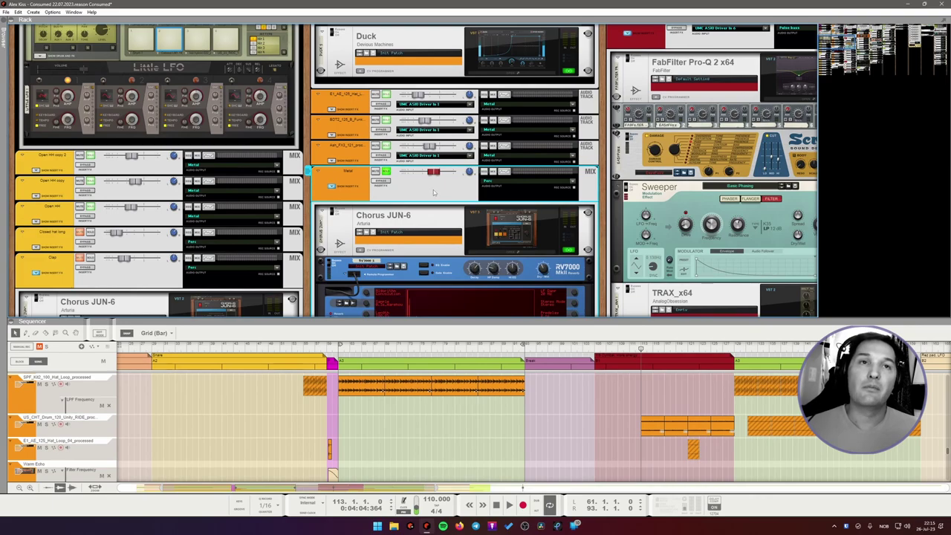
scroll(510, 227, down, 1)
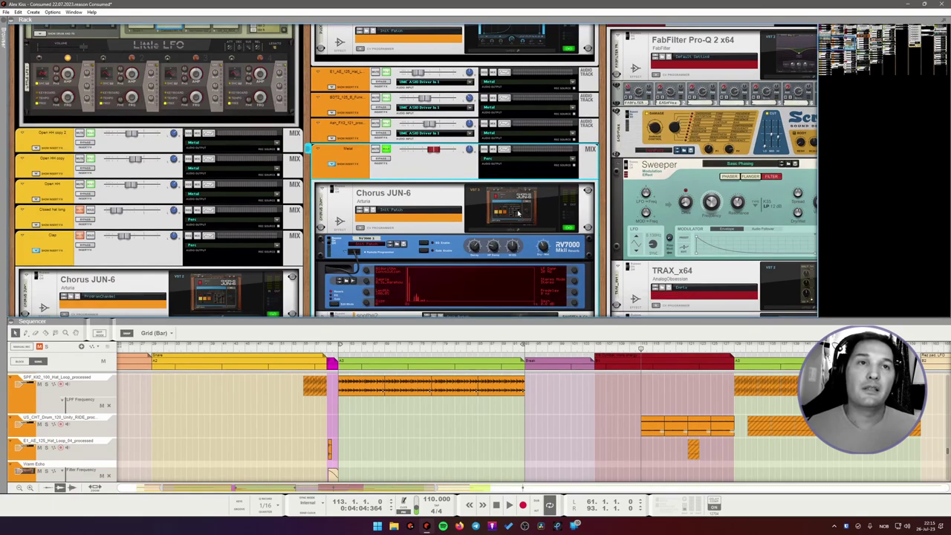
double_click(519, 212)
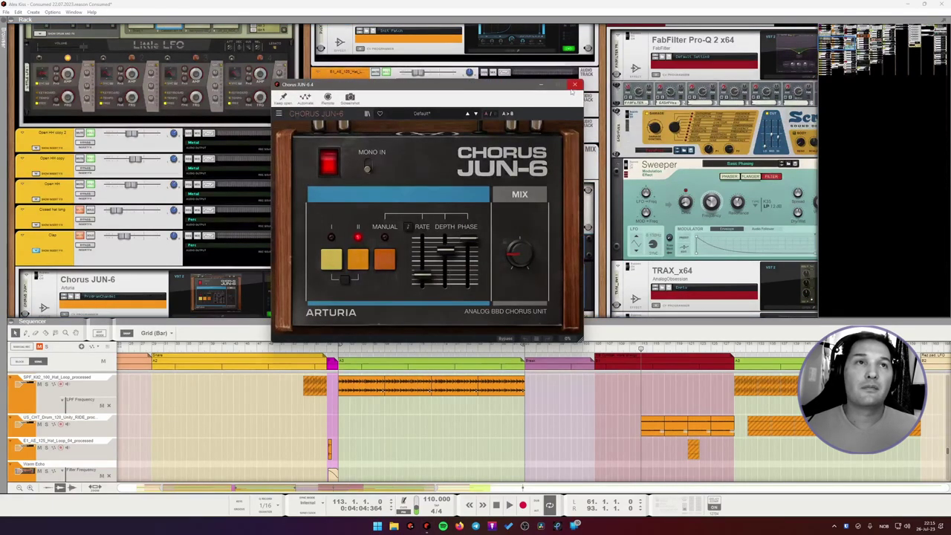
click(575, 84)
scroll(444, 211, down, 3)
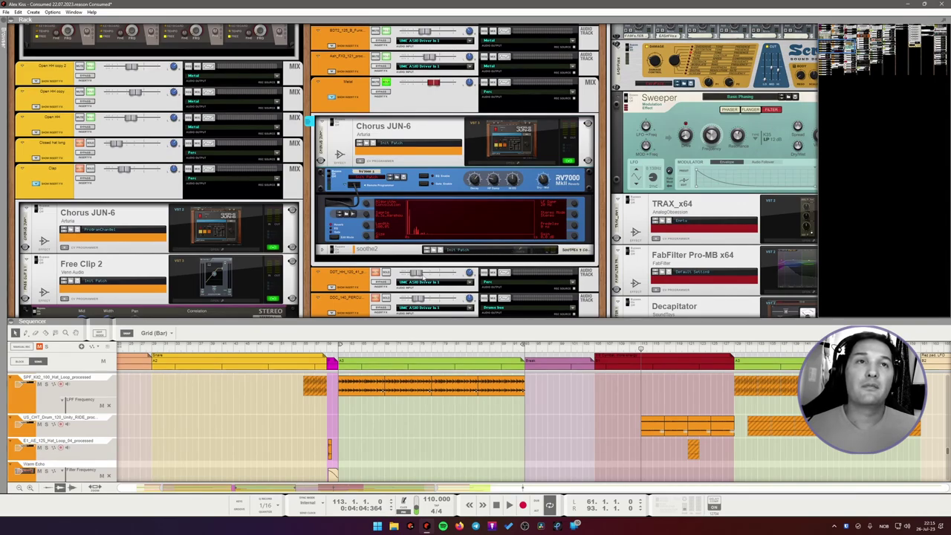
key(F2)
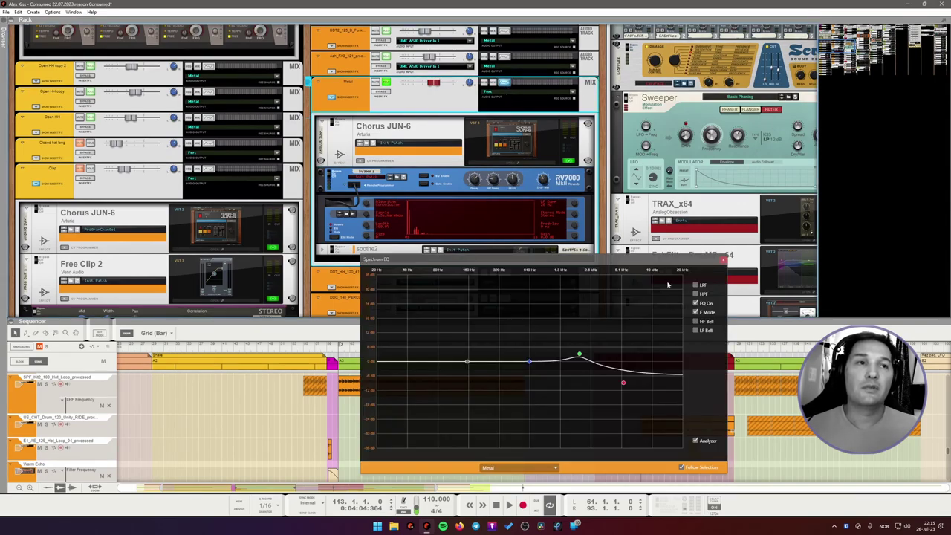
click(722, 260)
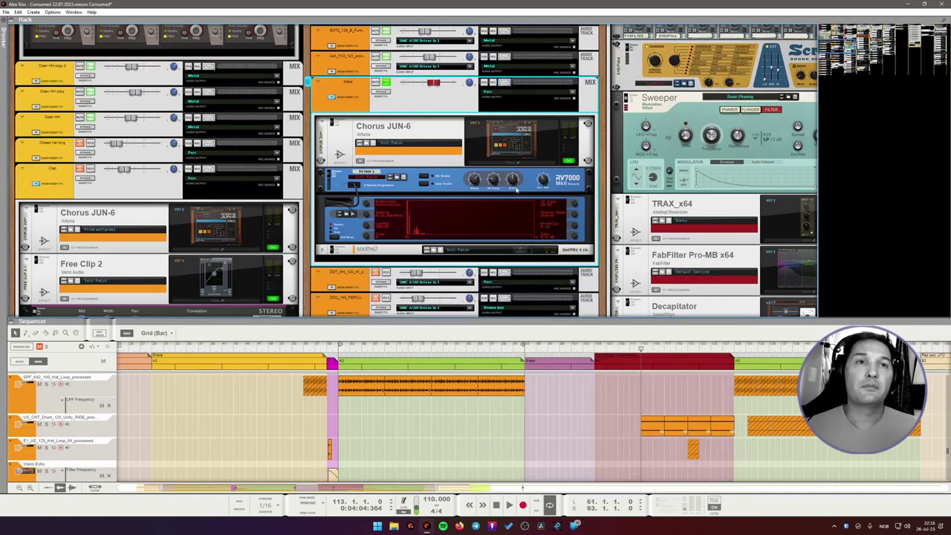
scroll(492, 180, down, 5)
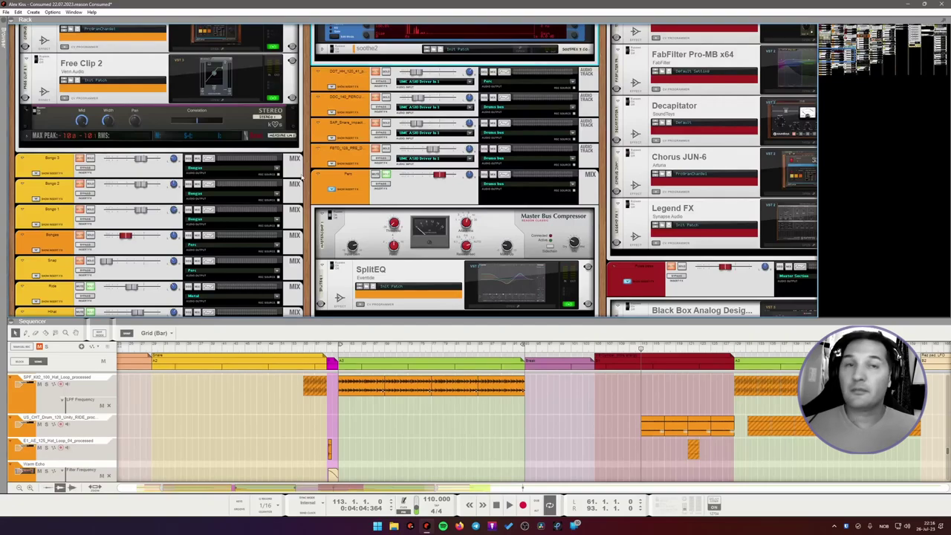
- Select the Drums bus at the rack bottom to expand its insert effects
scroll(251, 186, down, 6)
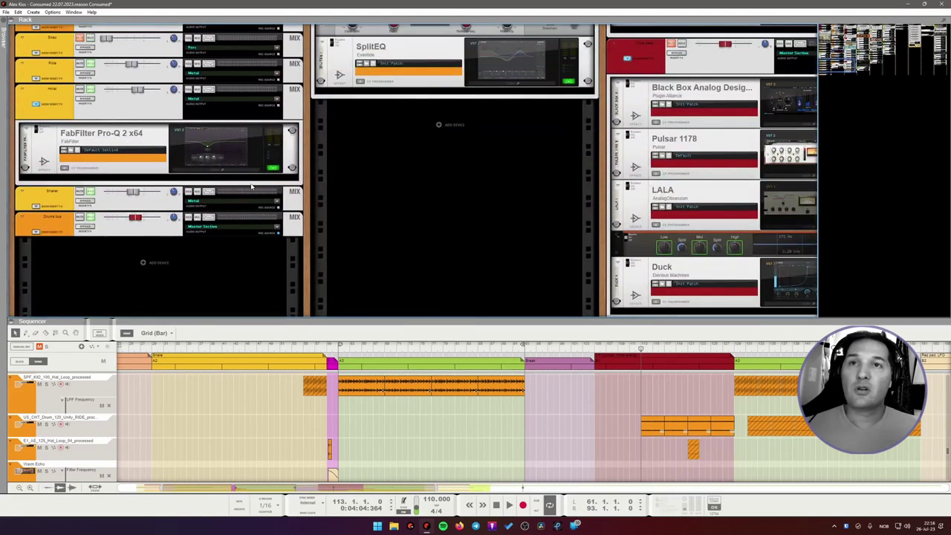
click(33, 232)
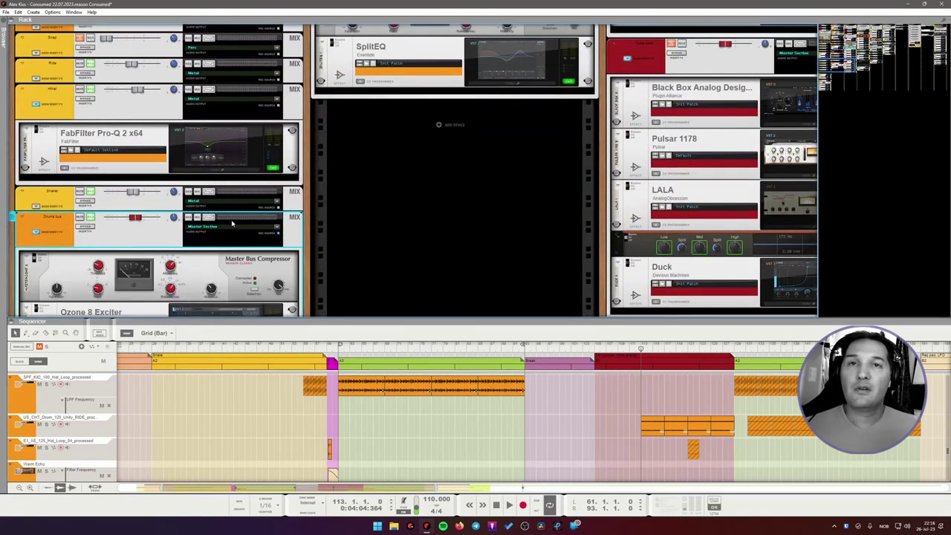
scroll(137, 223, down, 1)
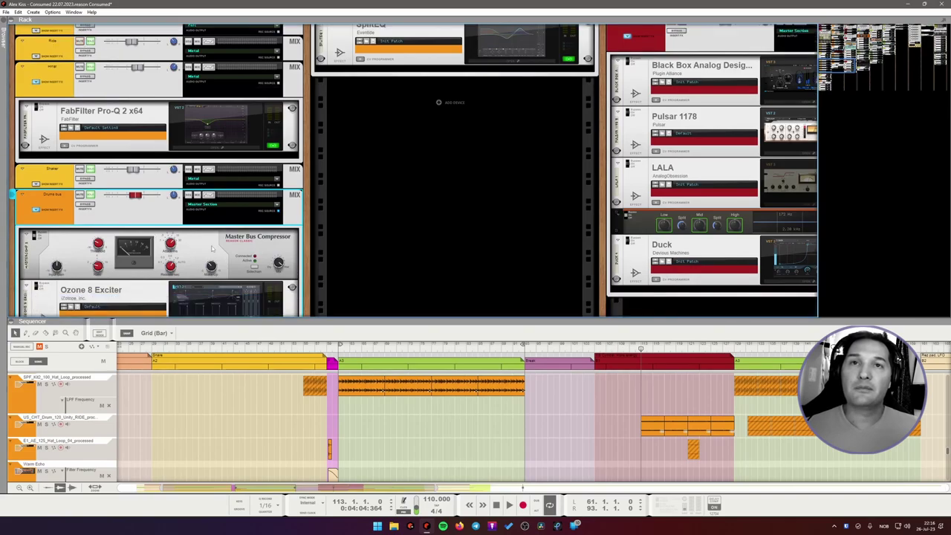
scroll(119, 208, up, 10)
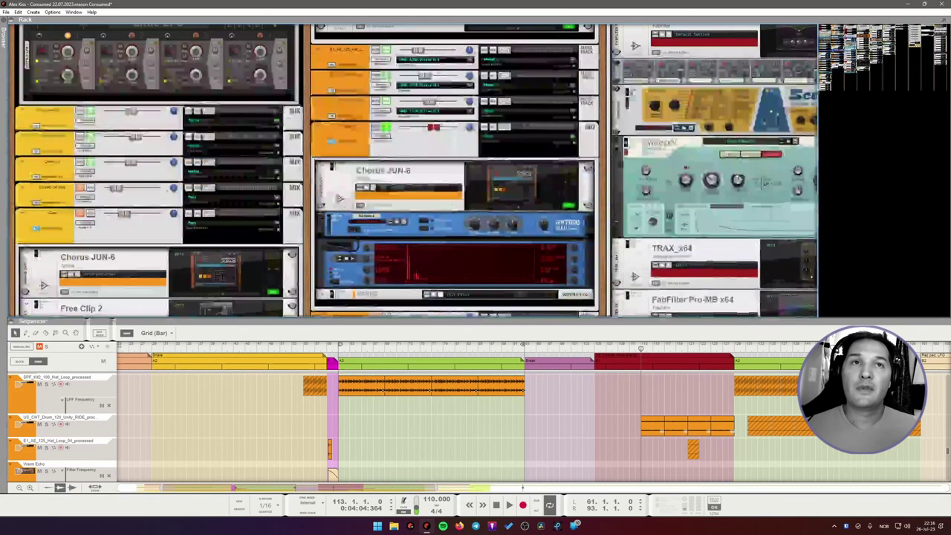
scroll(191, 212, down, 12)
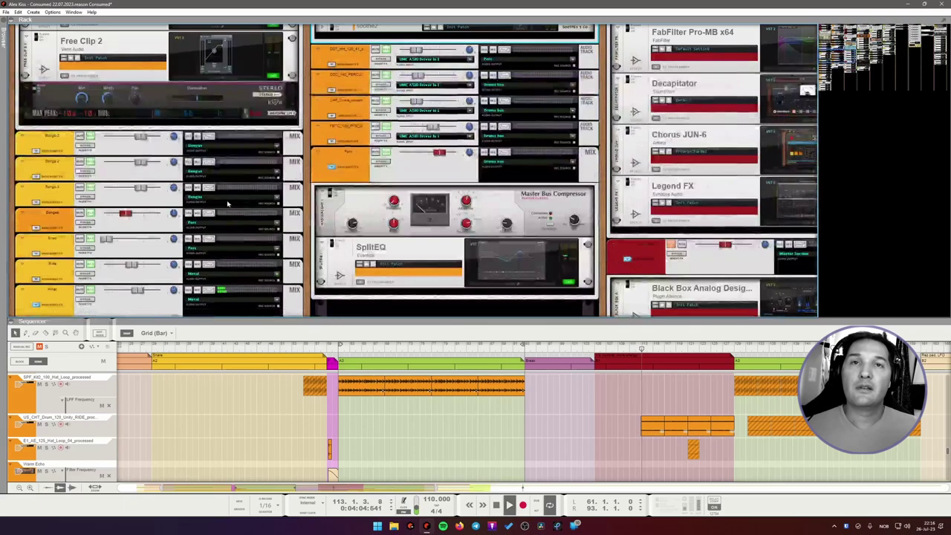
- Browse the Master Bus Compressor, Ozone 8 Exciter, Saturn and Analog Heat inserts, then stop at bar 113
scroll(192, 212, down, 5)
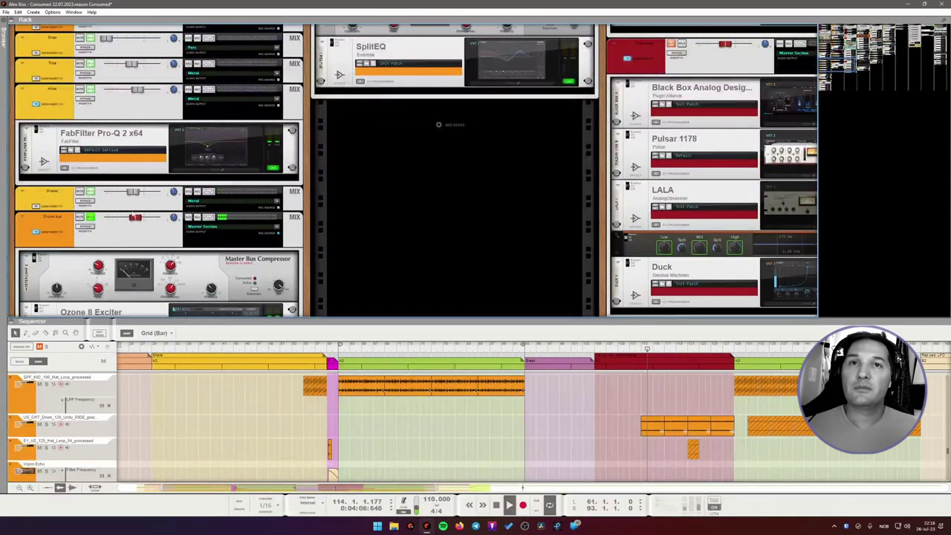
scroll(109, 243, down, 2)
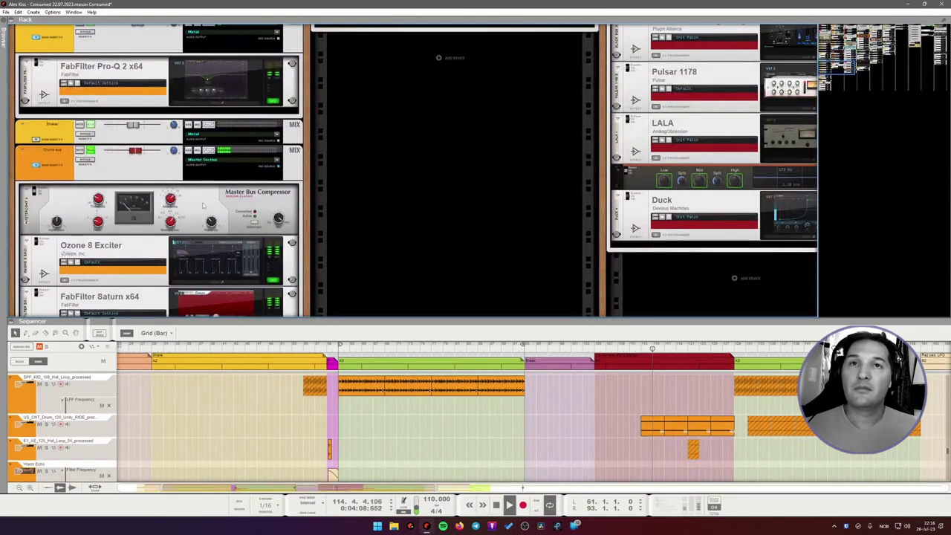
scroll(237, 238, down, 3)
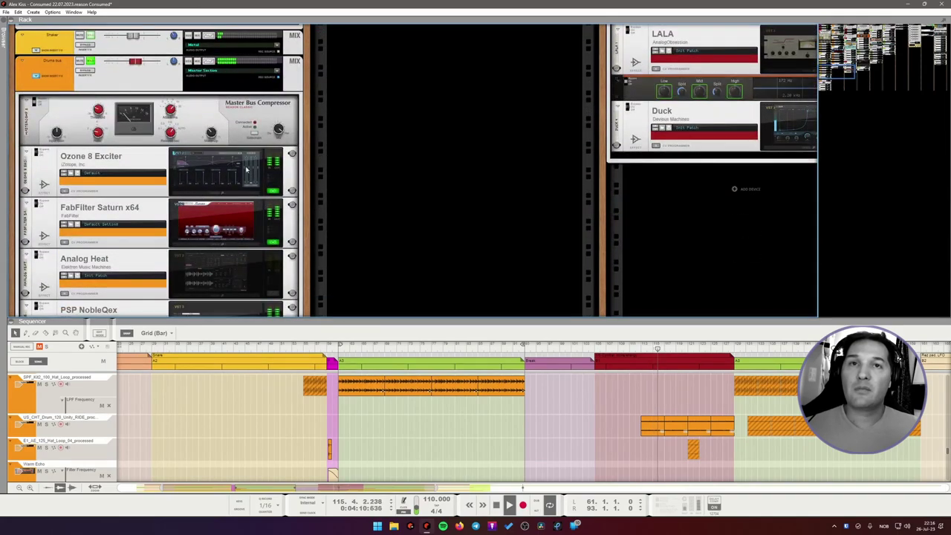
scroll(237, 271, down, 3)
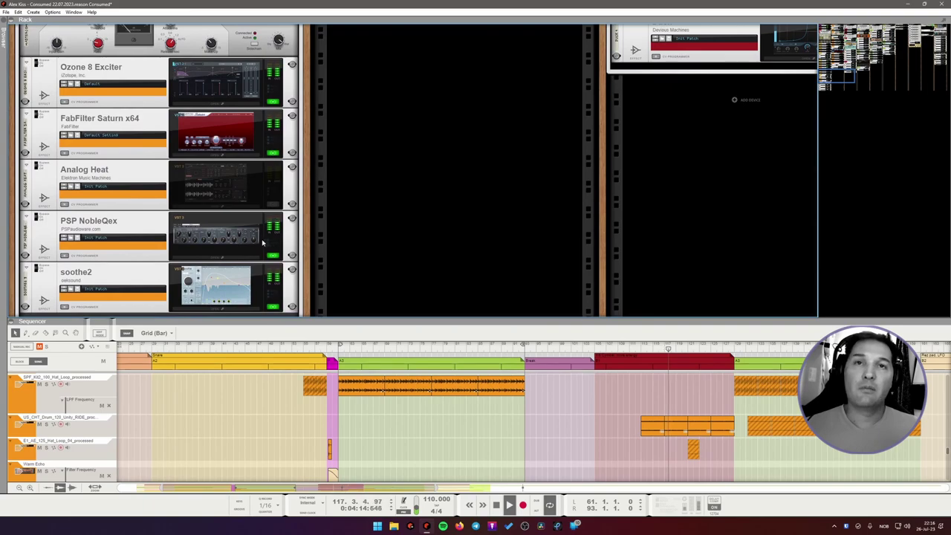
scroll(201, 234, down, 1)
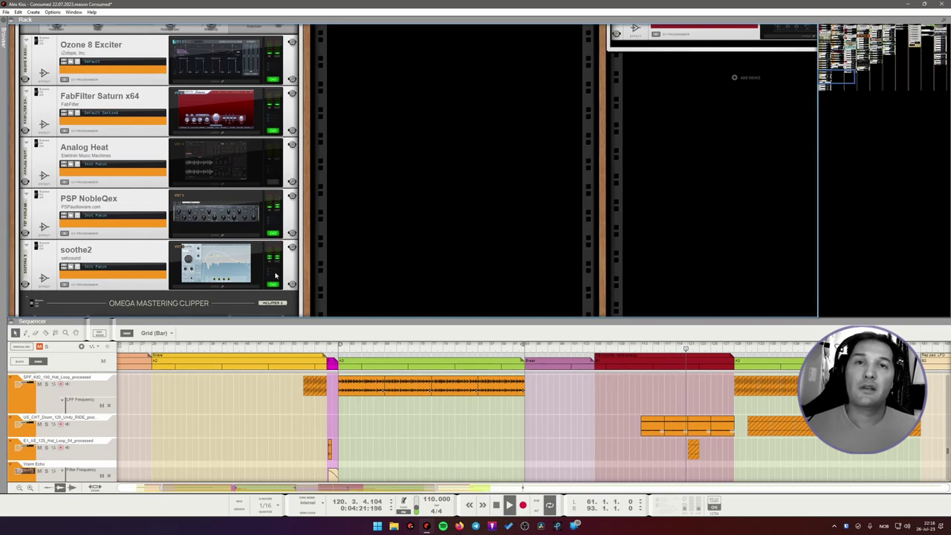
scroll(269, 275, down, 3)
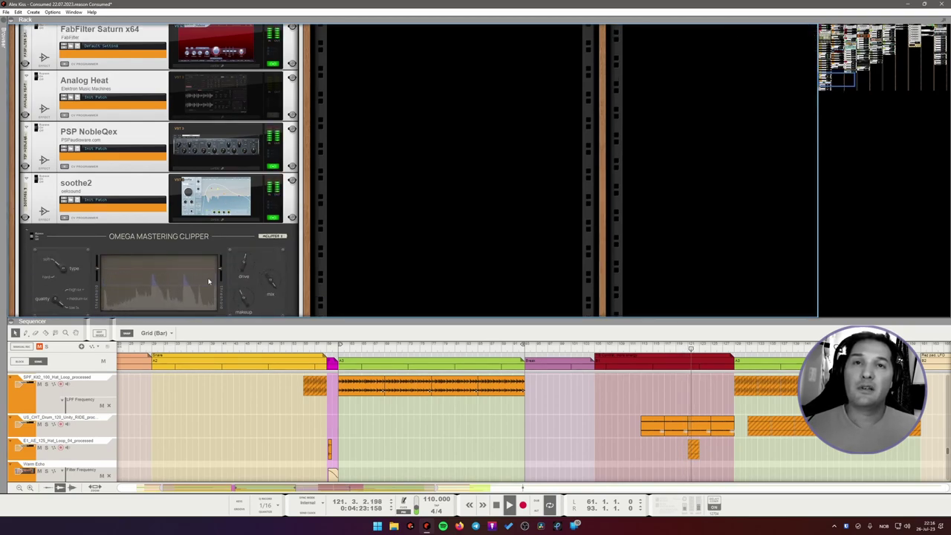
scroll(255, 276, down, 1)
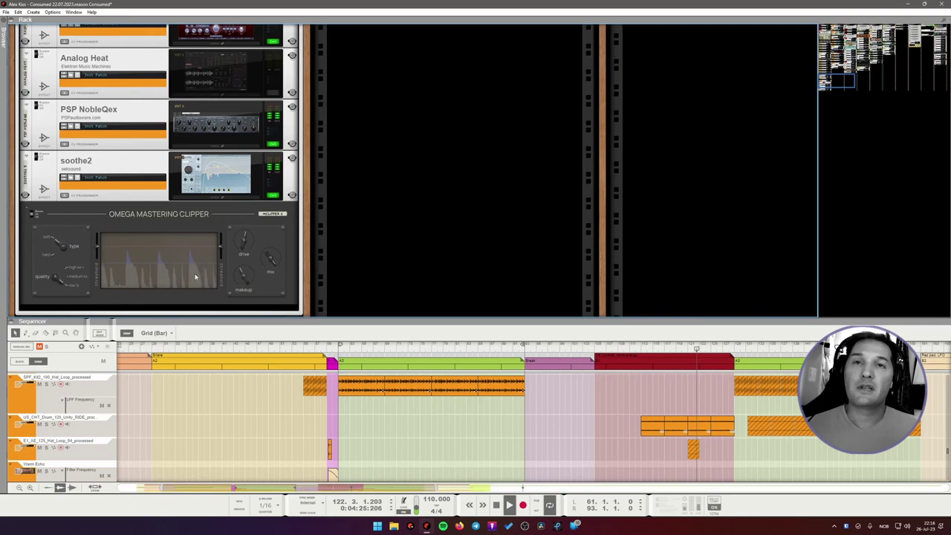
key(space)
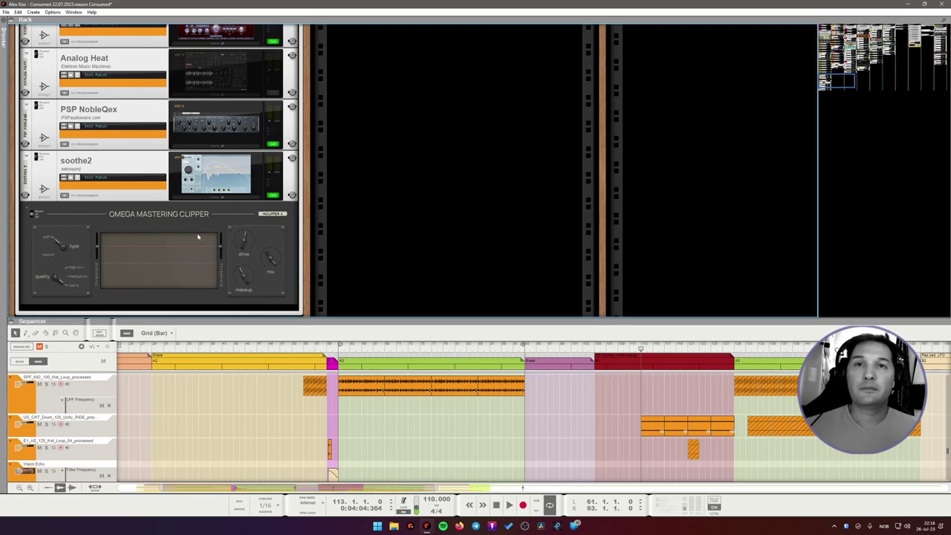
scroll(162, 231, up, 5)
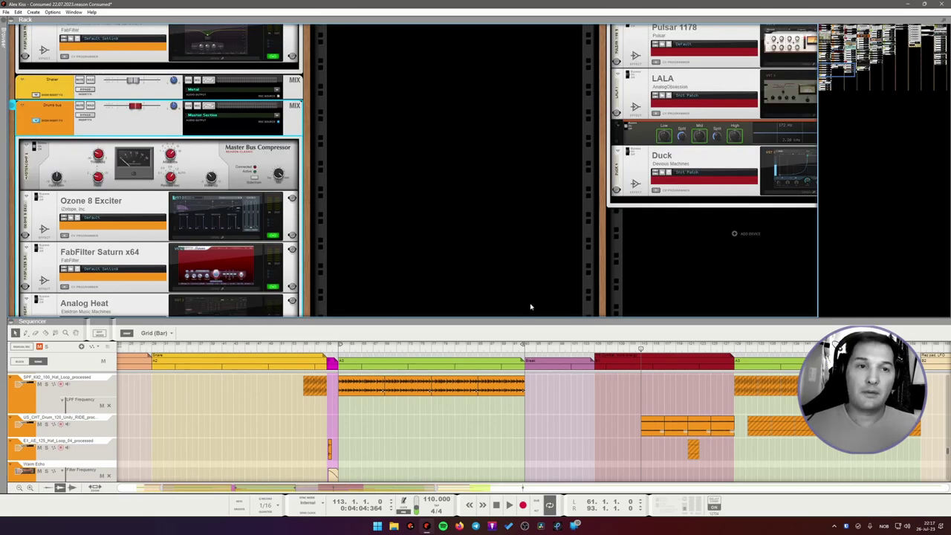
- Show the full-screen Main Mixer with F5, scroll across channels, and select a red channel strip
key(F5)
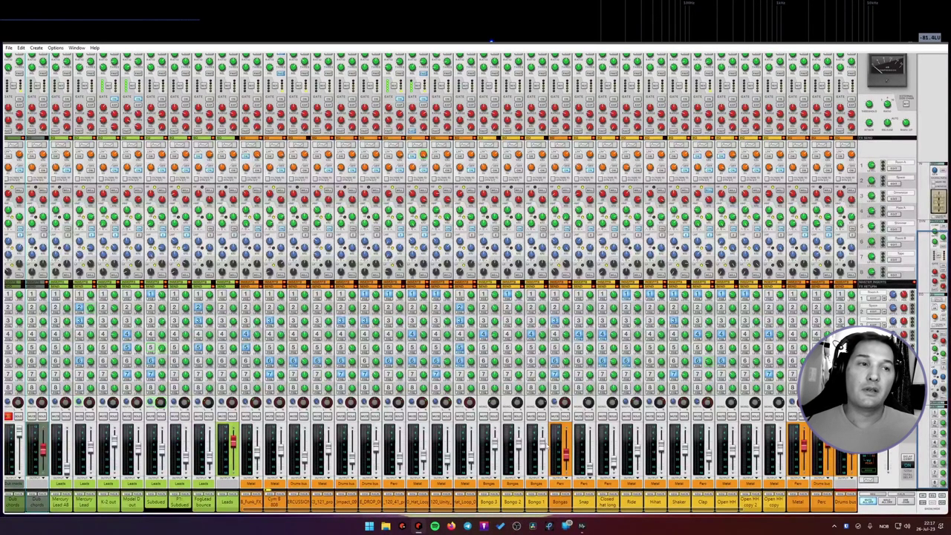
scroll(532, 449, right, 2)
scroll(524, 492, left, 10)
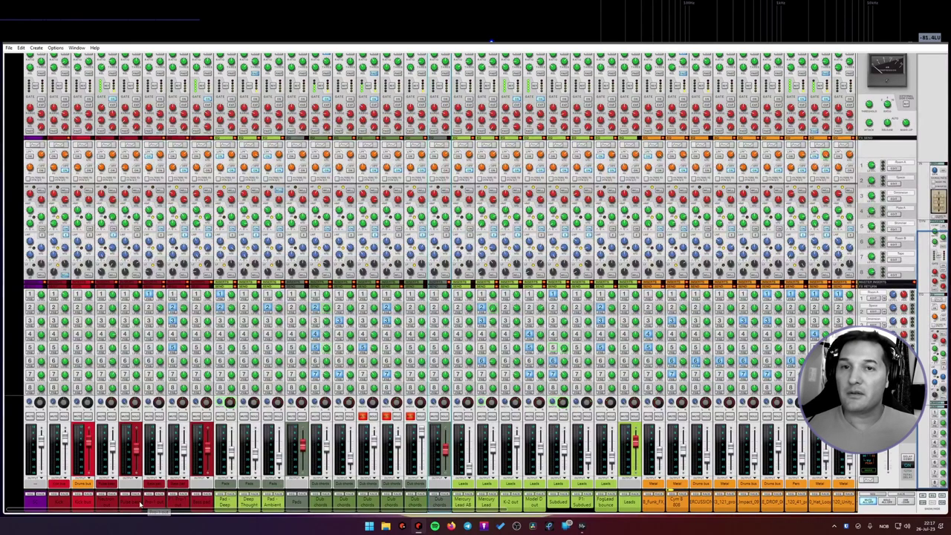
click(120, 440)
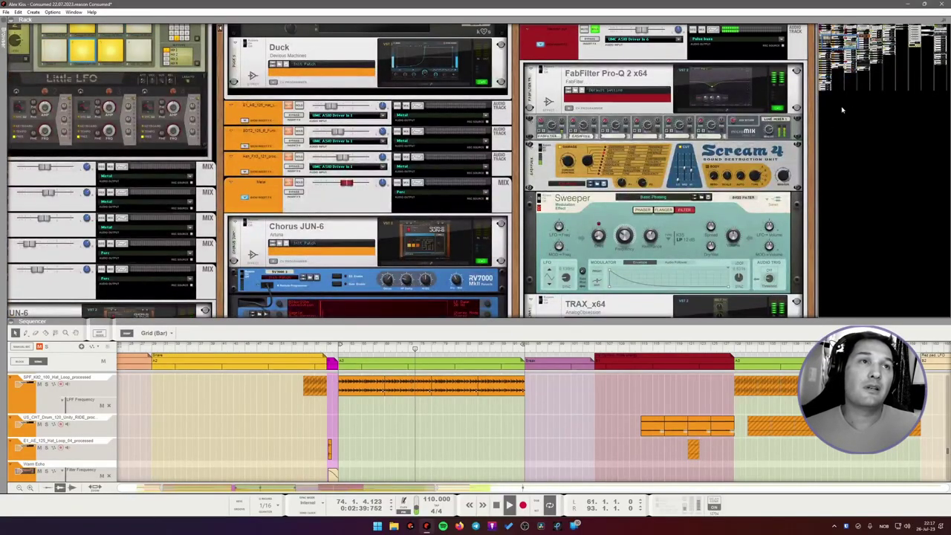
- Stop playback at the left locator and briefly check the Pro-Q 2 equaliser window
scroll(668, 93, down, 2)
scroll(668, 83, up, 2)
scroll(667, 80, up, 1)
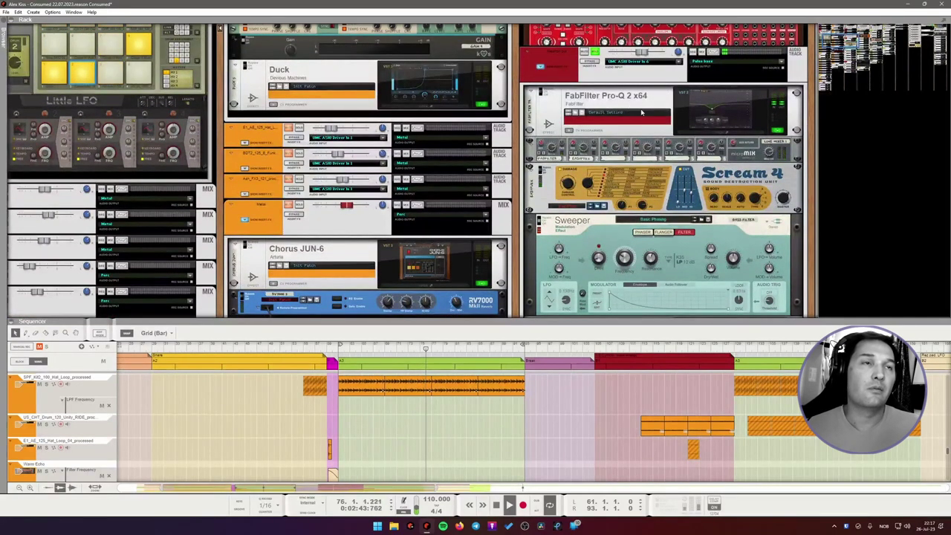
key(space)
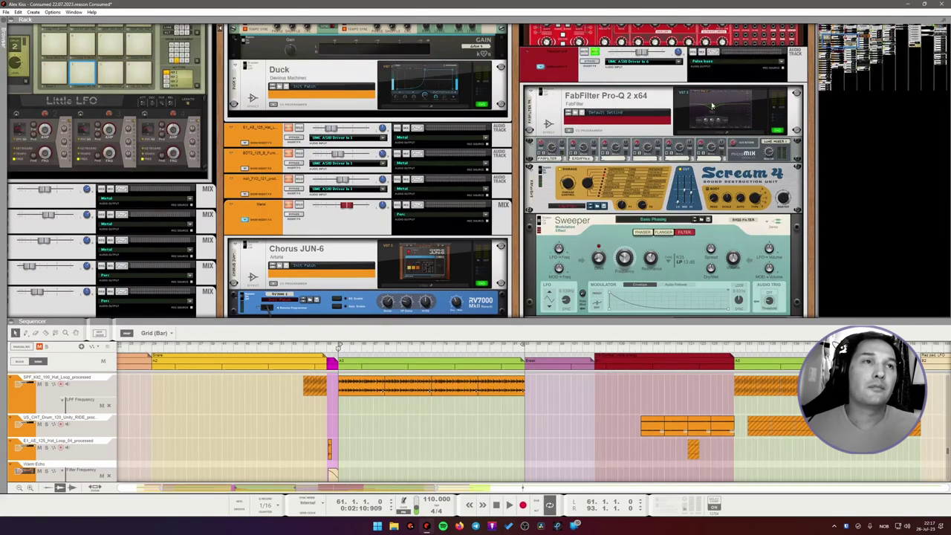
click(684, 123)
click(530, 246)
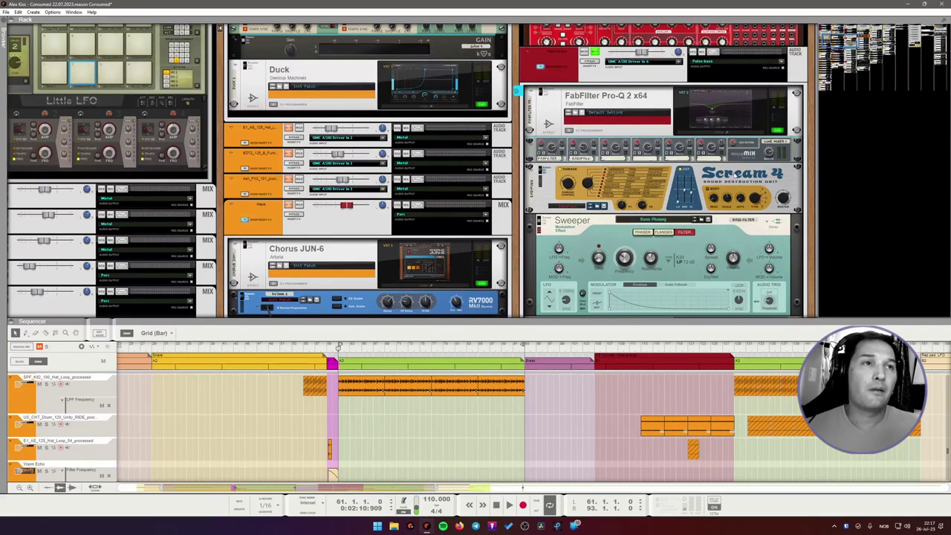
- Flip the rack to inspect Scream 4's line-mixer cabling, then return to the front panels
key(Tab)
click(689, 160)
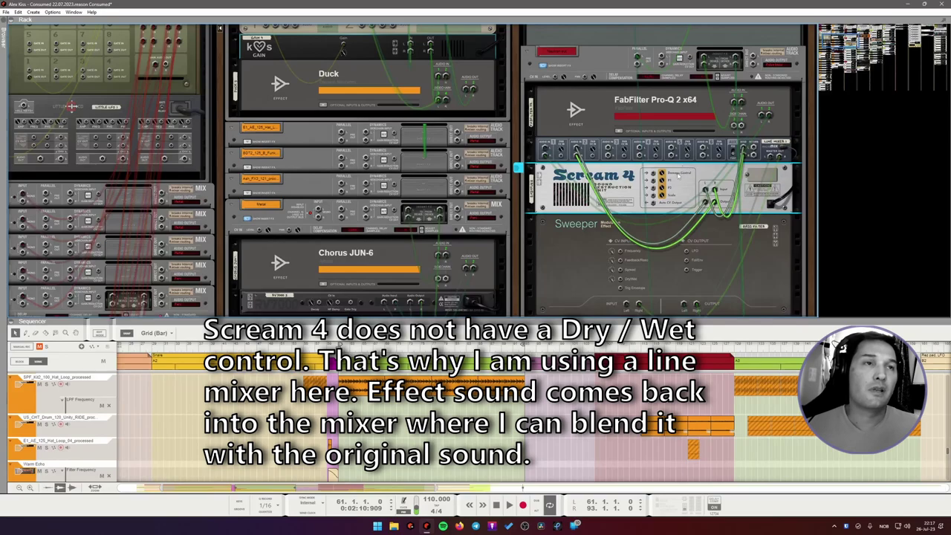
key(Tab)
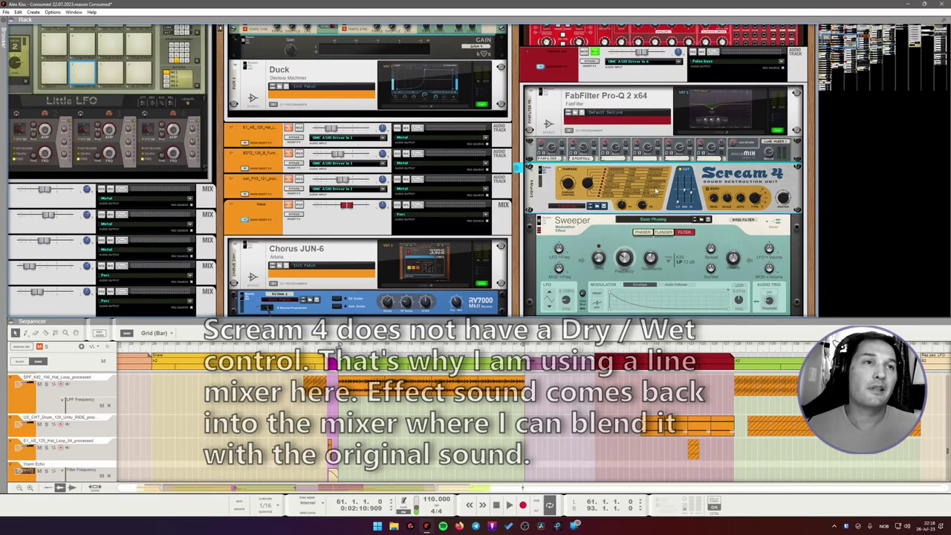
key(Tab)
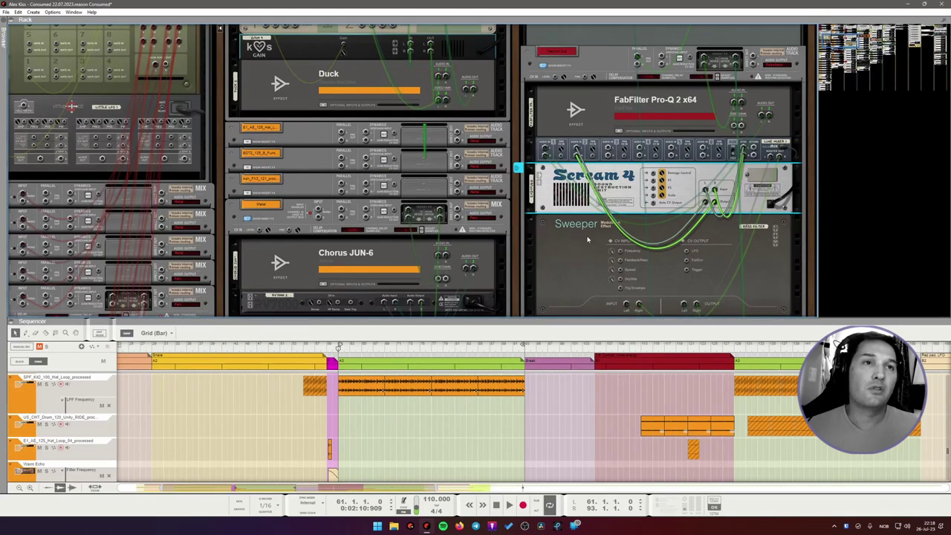
key(Tab)
scroll(674, 225, down, 3)
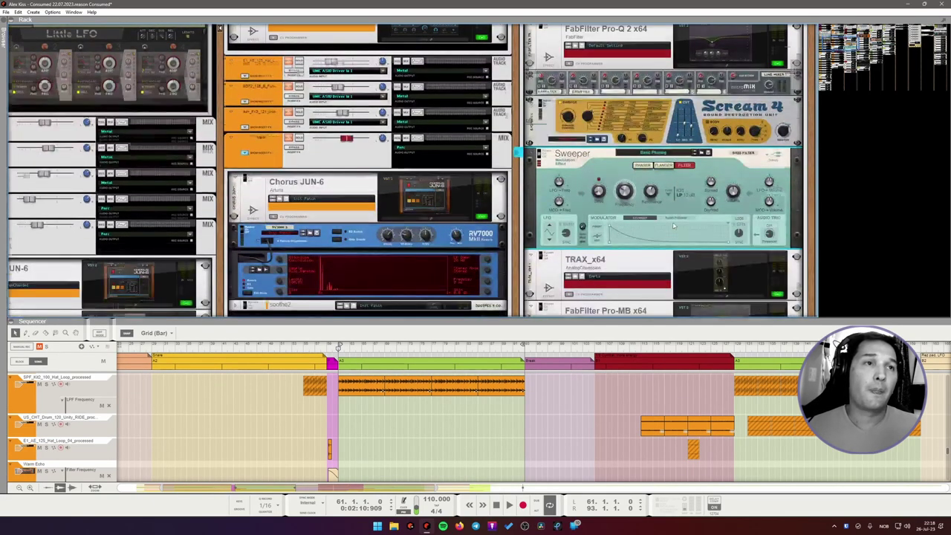
scroll(673, 225, down, 2)
click(715, 235)
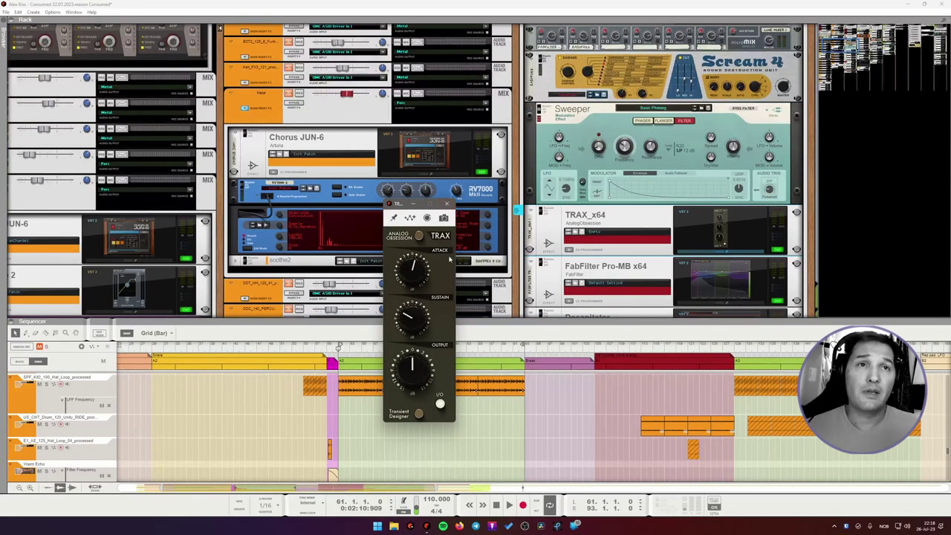
click(447, 203)
scroll(738, 280, down, 3)
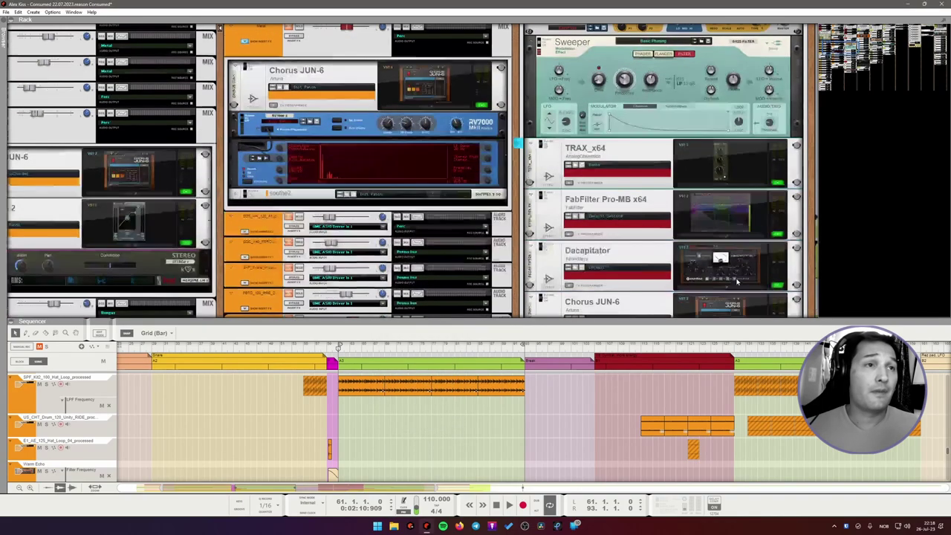
click(730, 225)
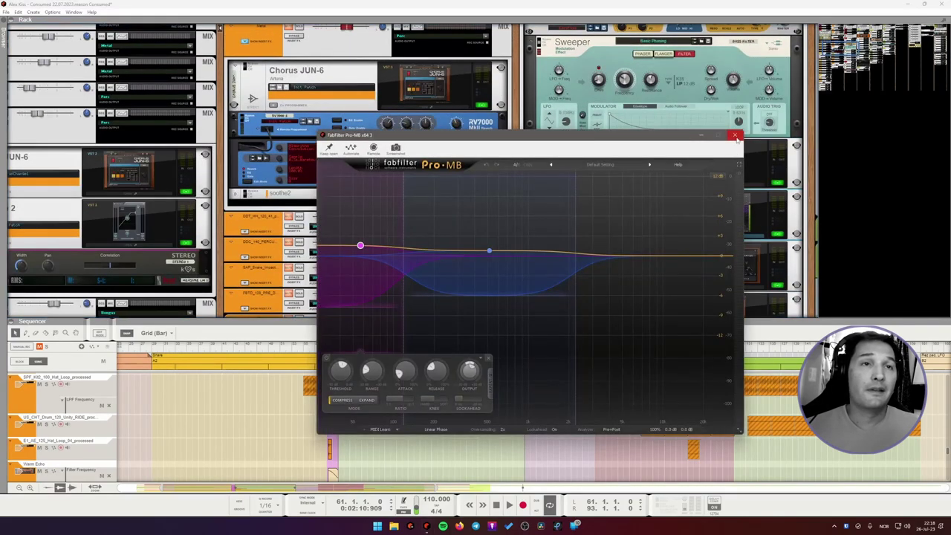
click(735, 136)
scroll(735, 193, down, 2)
click(724, 215)
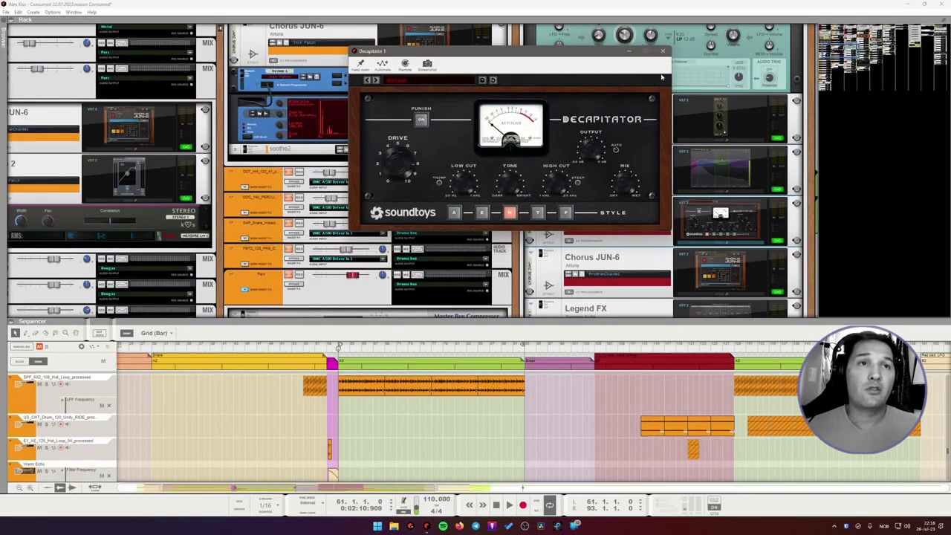
mouse_move(624, 169)
click(663, 51)
scroll(713, 193, down, 2)
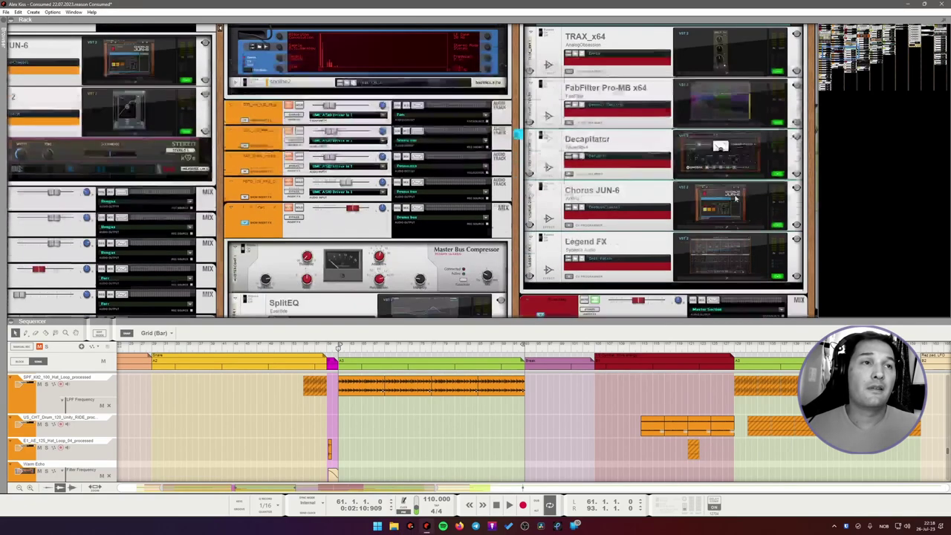
click(730, 263)
double_click(730, 263)
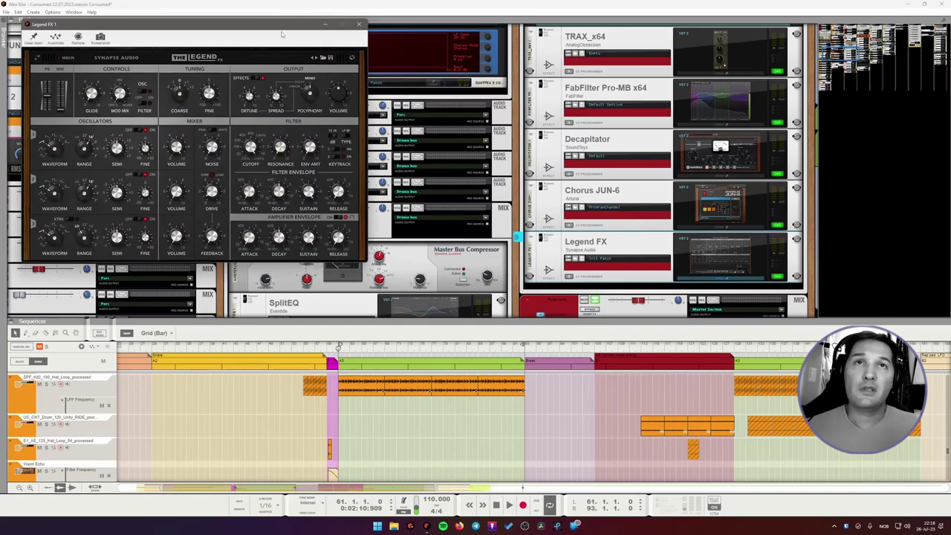
drag(282, 30, 496, 50)
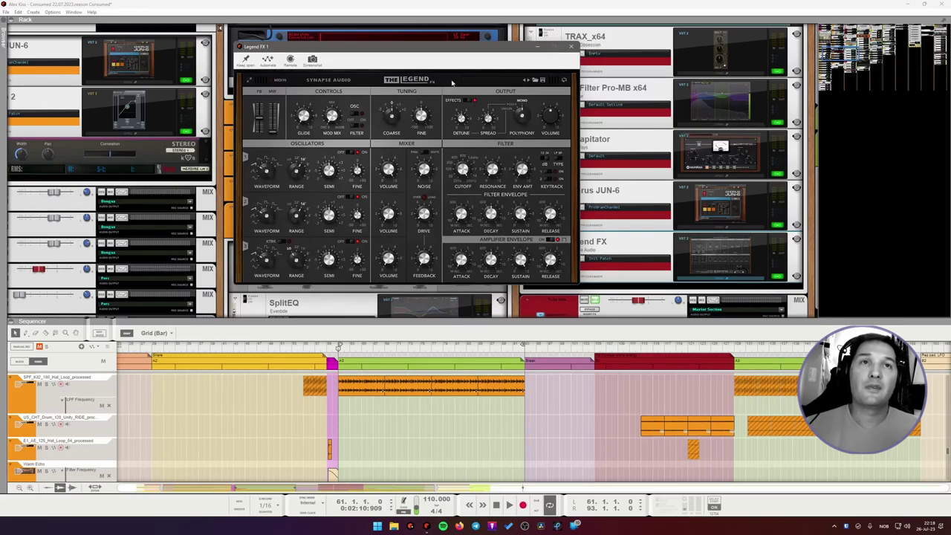
click(394, 80)
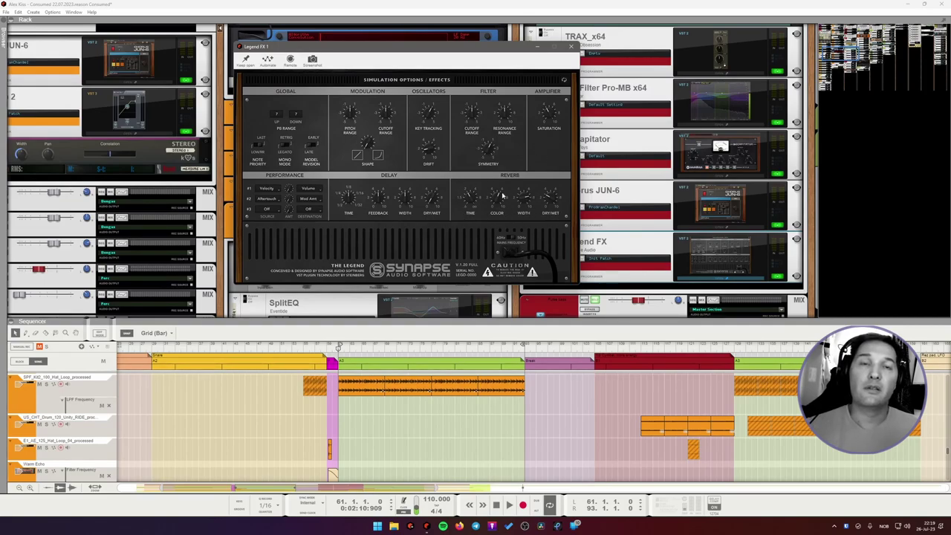
click(571, 46)
click(714, 257)
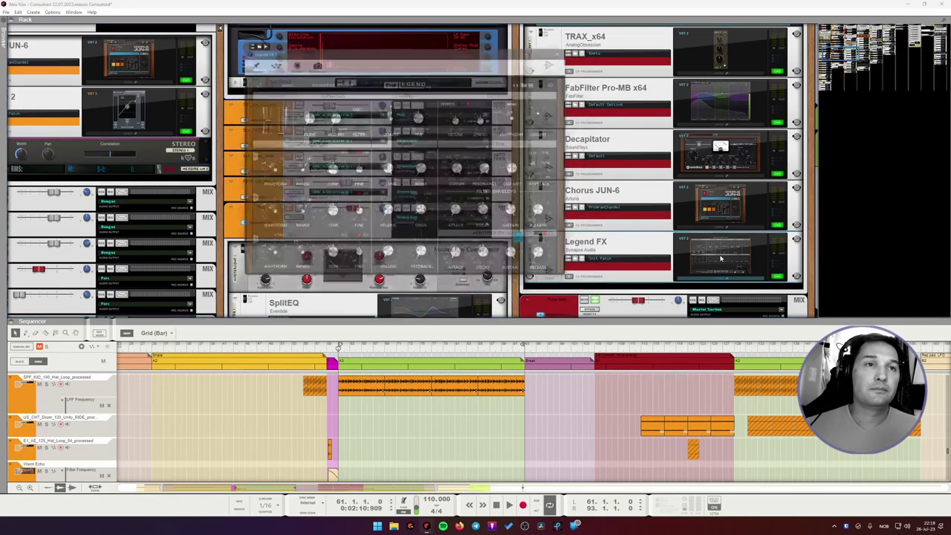
click(719, 258)
- Select the audio track device, stop playback, and expand its Pro-MB and compressor inserts
key(space)
scroll(668, 245, up, 10)
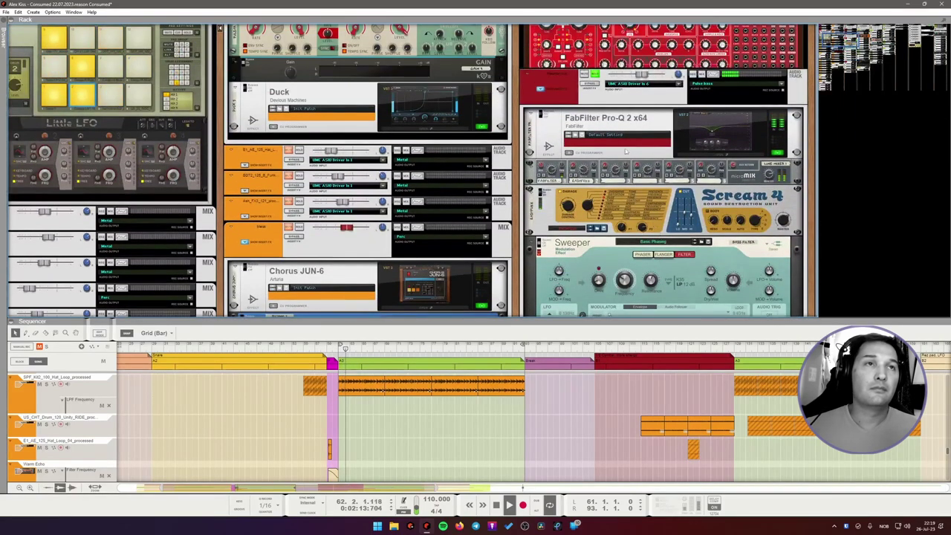
click(501, 304)
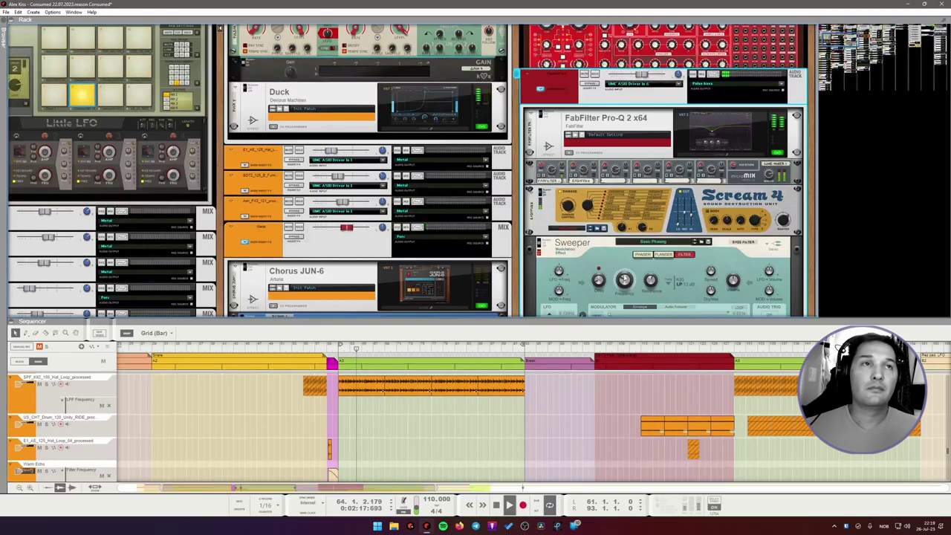
key(space)
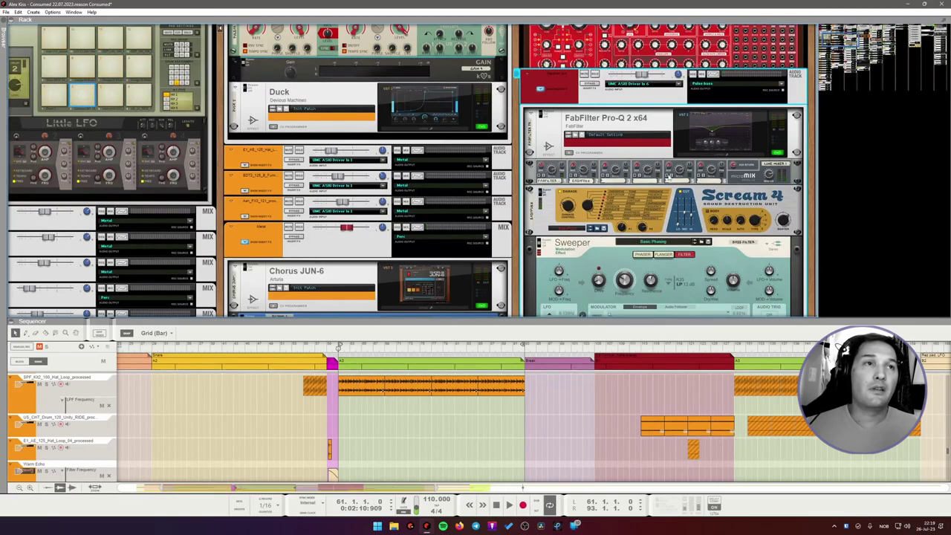
scroll(677, 178, up, 3)
scroll(653, 195, up, 3)
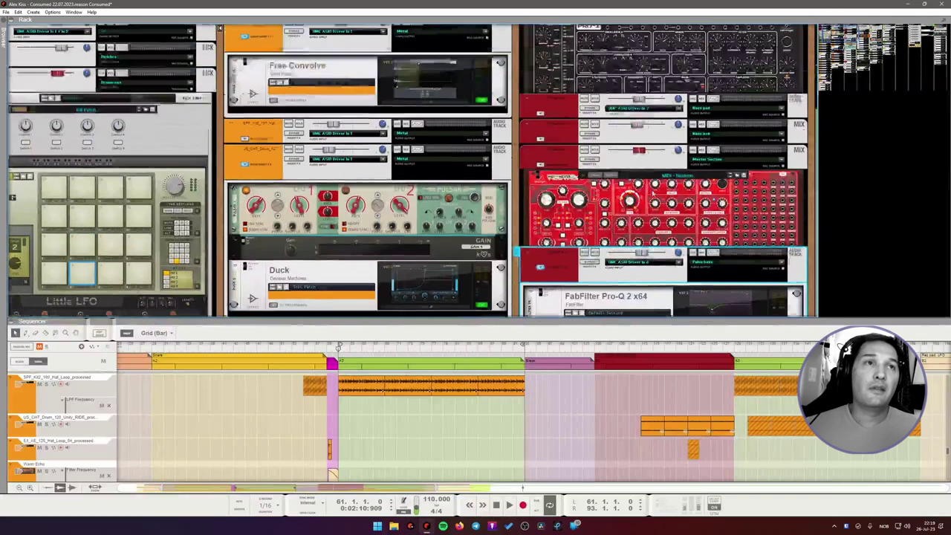
scroll(654, 195, up, 2)
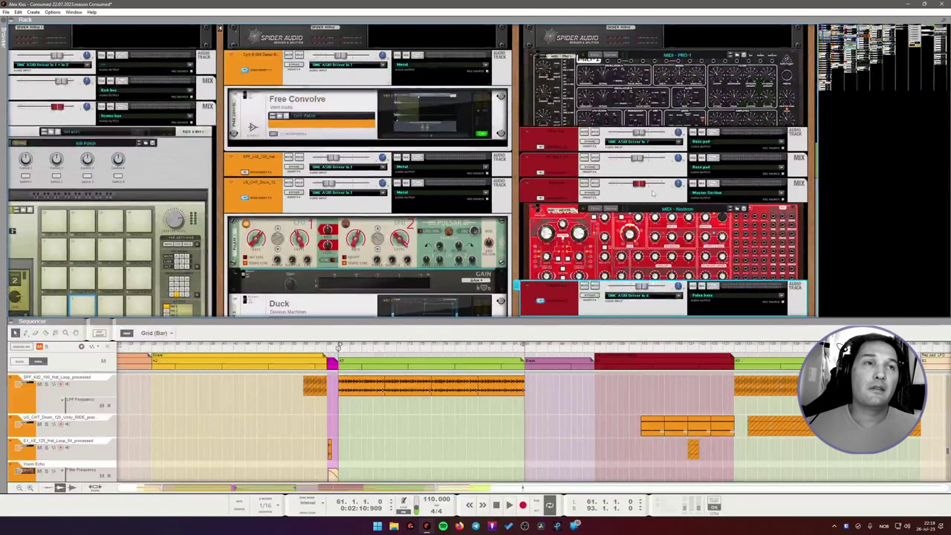
click(540, 147)
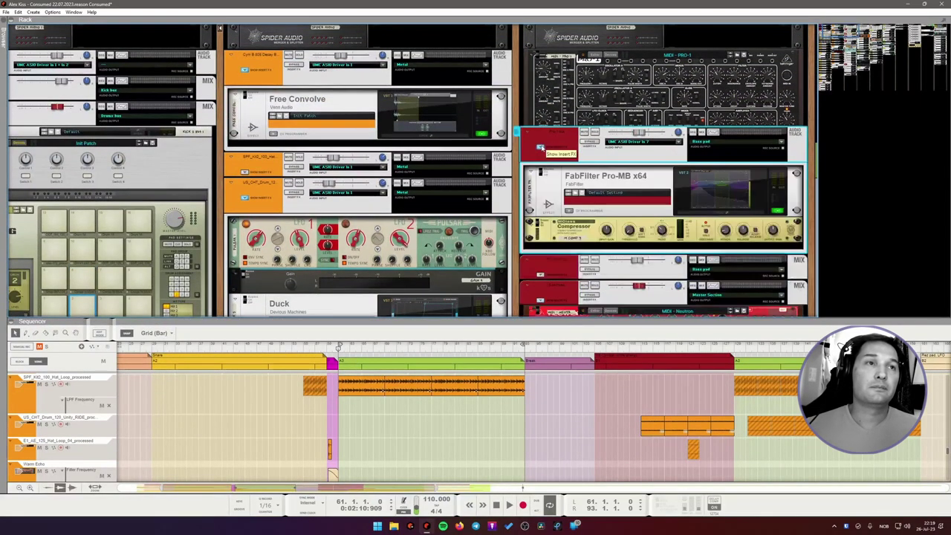
- Watch Pro-MB's gain reduction in its window during playback, then stop and close it
click(720, 200)
drag(82, 135, 130, 98)
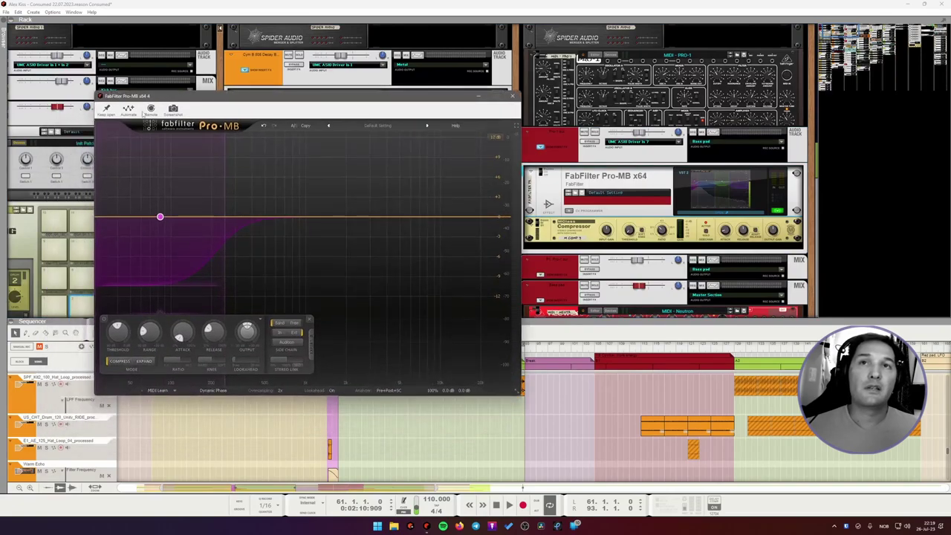
scroll(694, 225, down, 5)
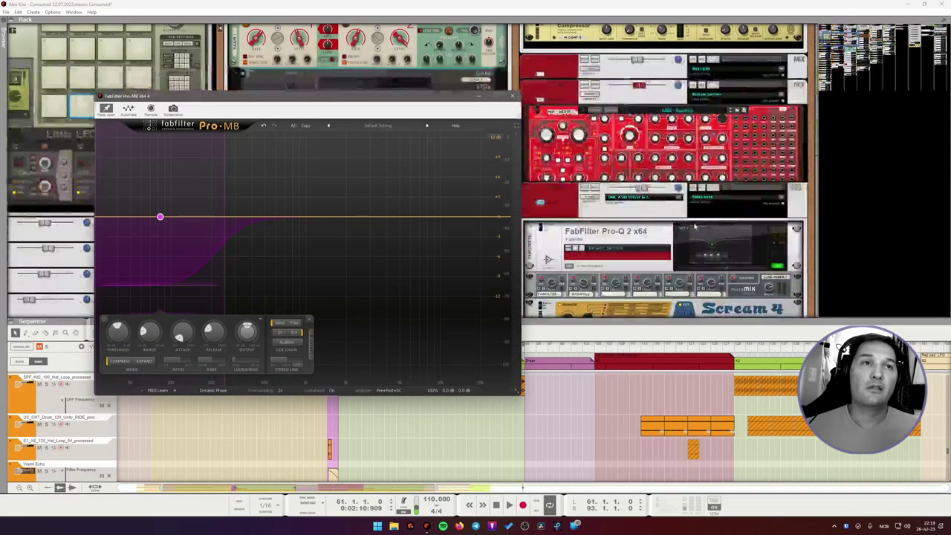
key(space)
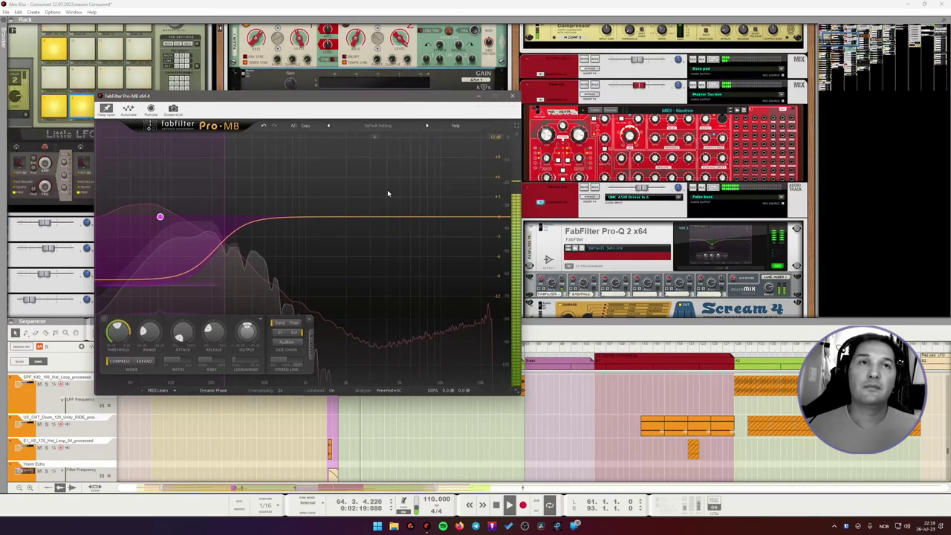
key(space)
click(460, 232)
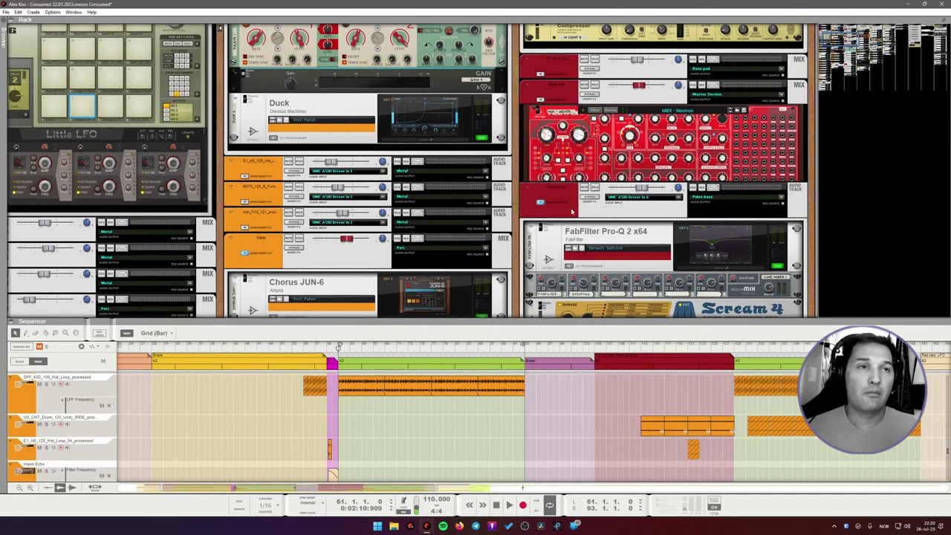
- Bring the Pro-MB audio track into view and enlarge the sequencer to show more lanes
scroll(547, 164, down, 2)
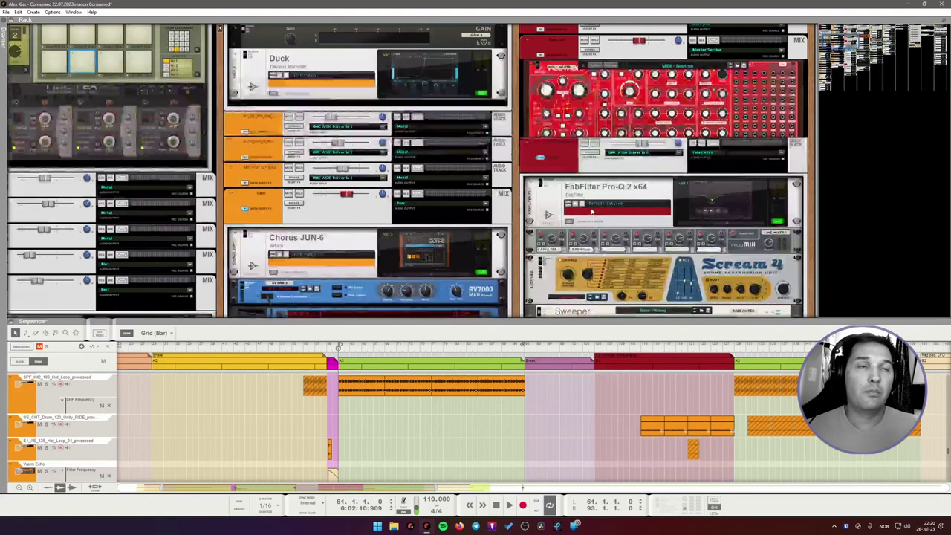
click(540, 159)
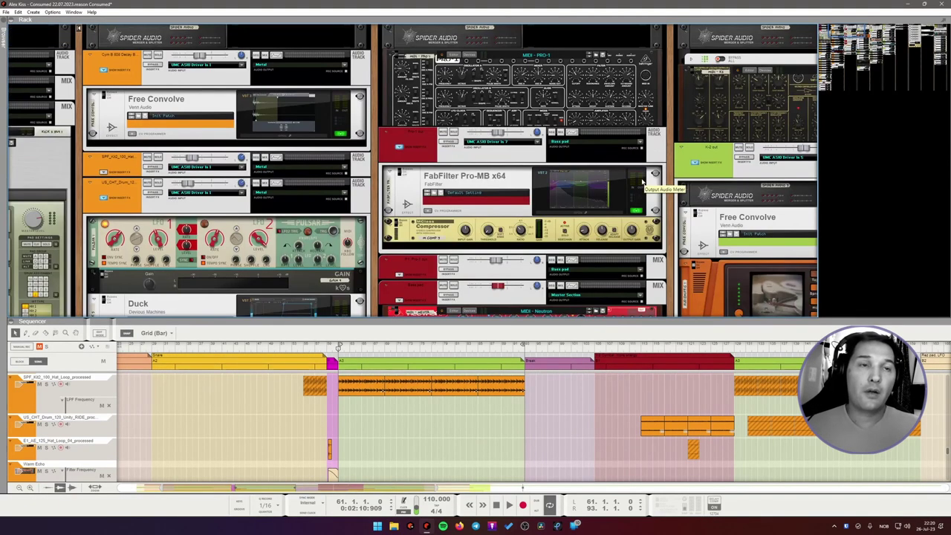
drag(503, 320, 502, 223)
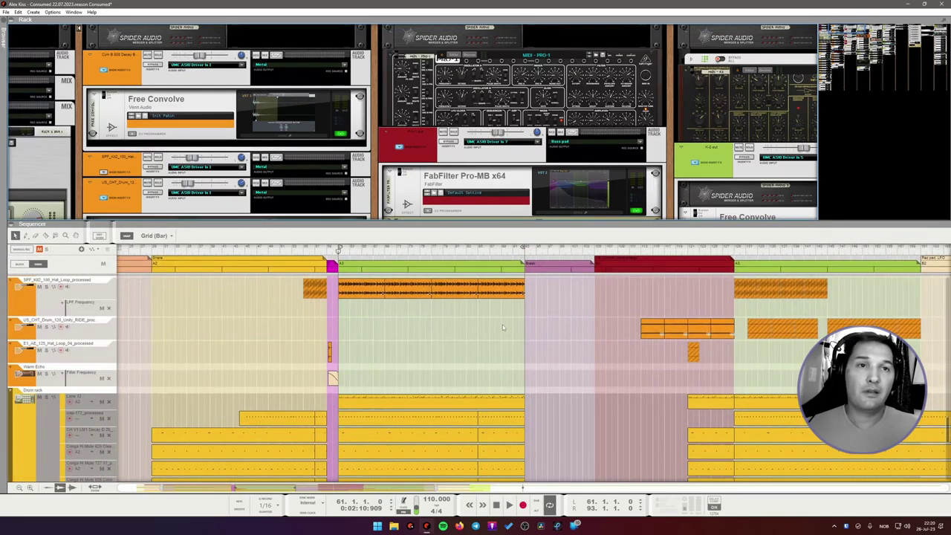
scroll(502, 325, down, 5)
scroll(502, 325, right, 3)
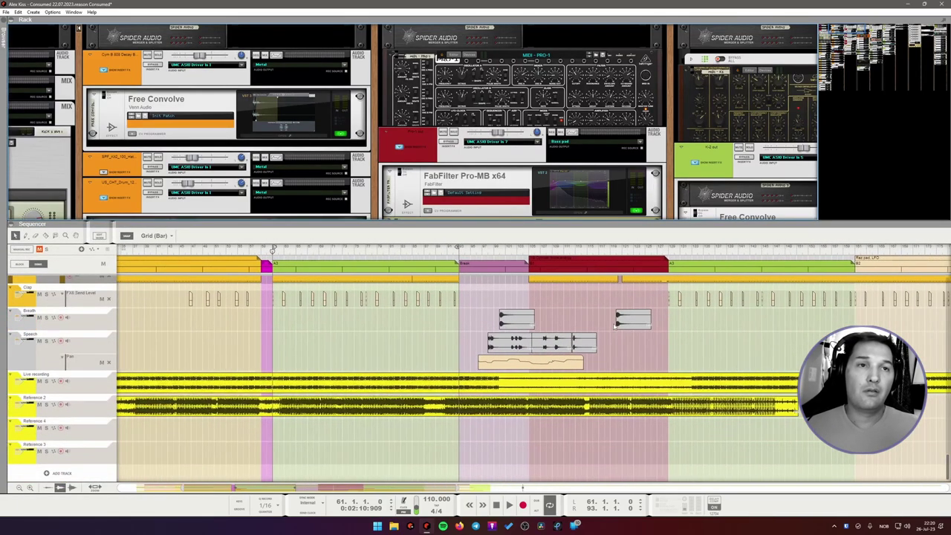
scroll(611, 325, left, 3)
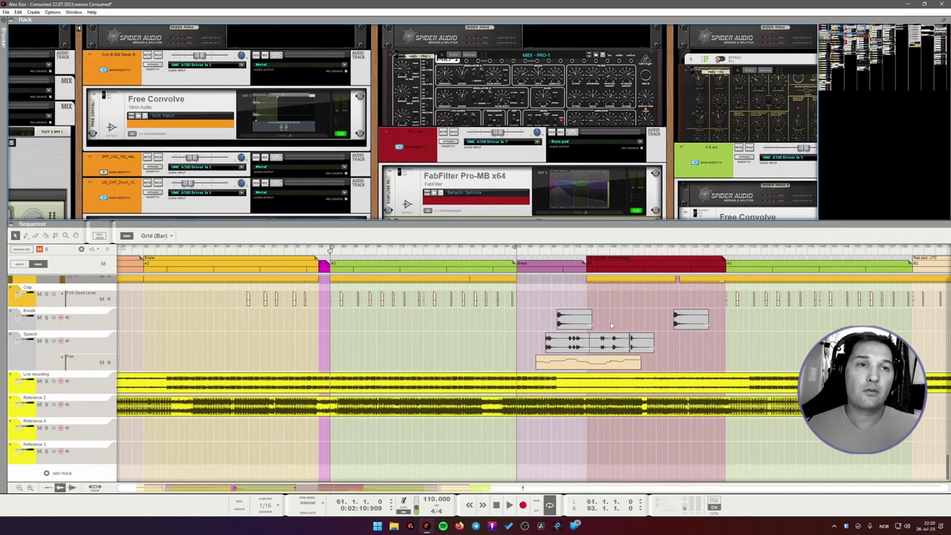
- Set the position to bar 98, select the Speech track, and play through the vocal section
click(551, 251)
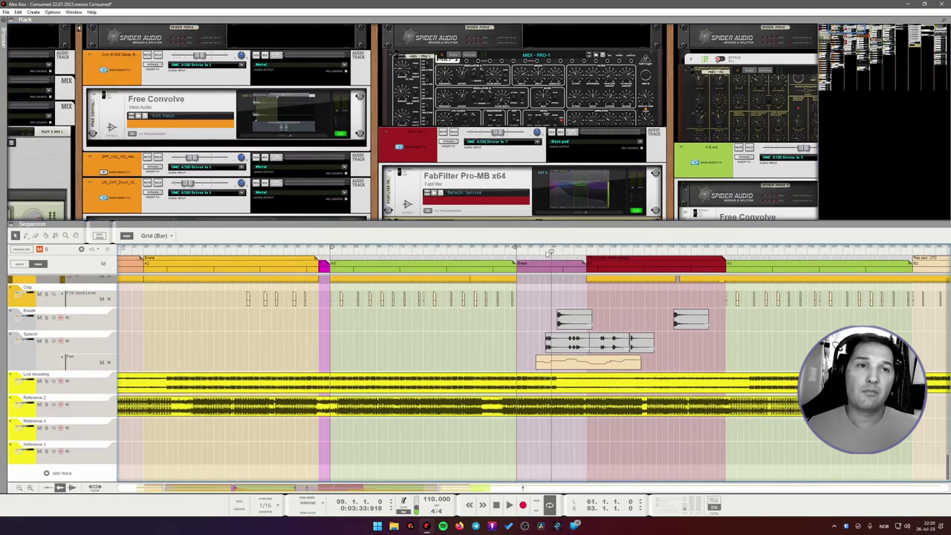
click(546, 252)
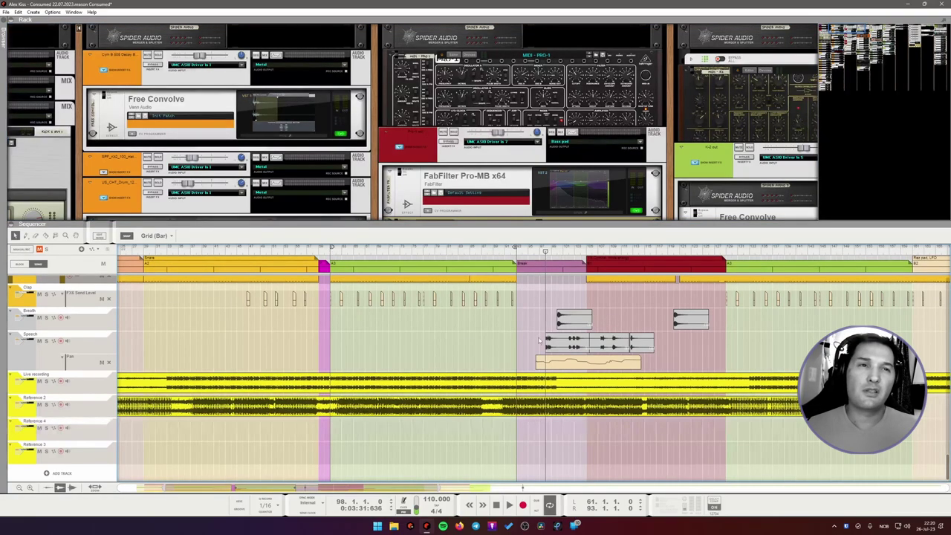
click(497, 341)
key(space)
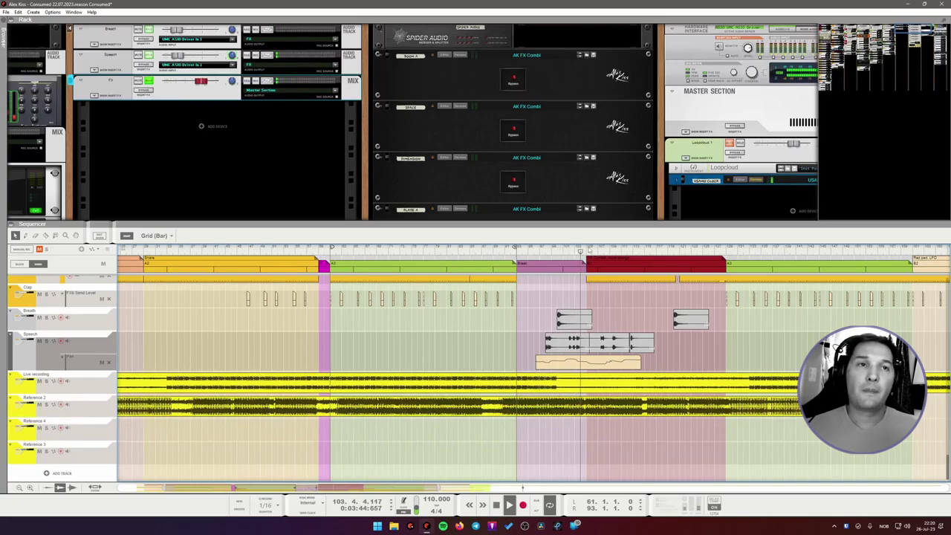
key(space)
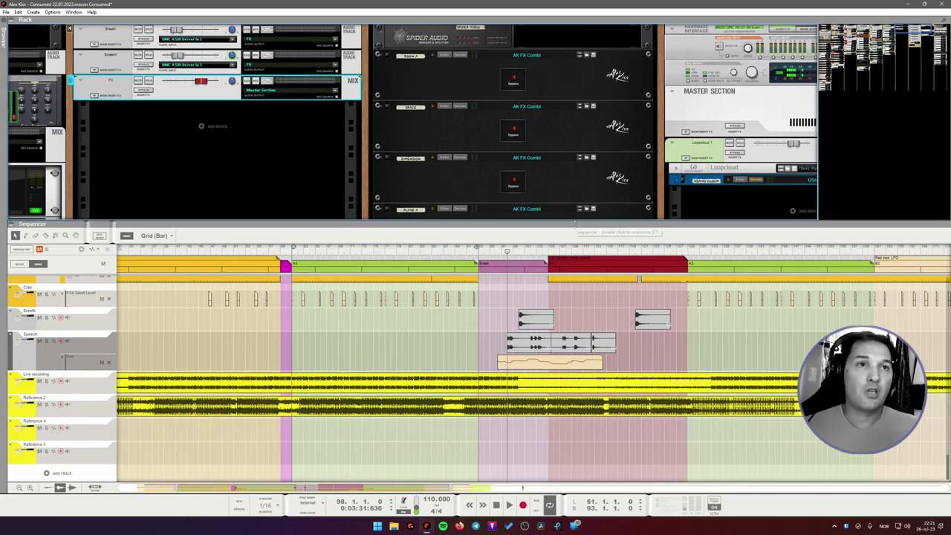
scroll(549, 315, down, 1)
scroll(548, 315, down, 1)
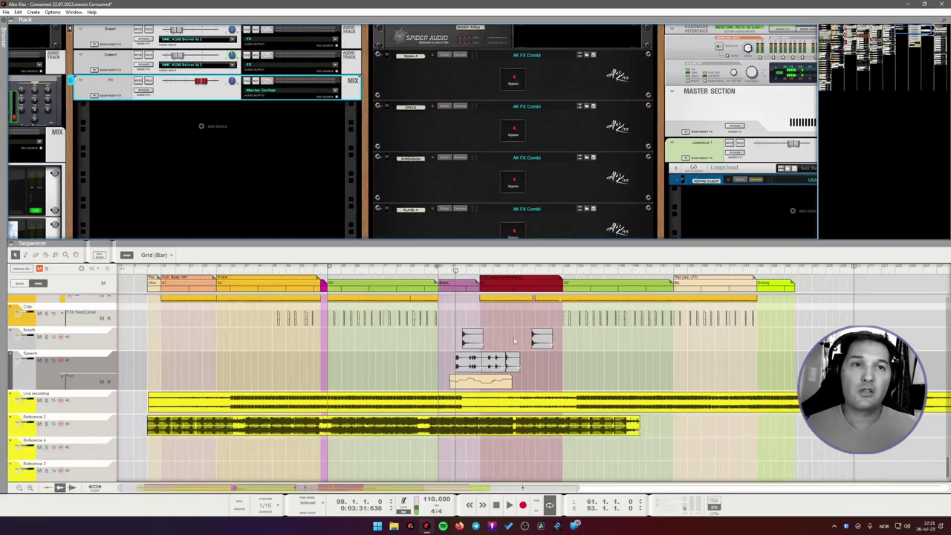
scroll(478, 357, up, 5)
- Open the full-screen Main Mixer and scan from Dub chords to the Bongos, Snap and Ride strips
key(F5)
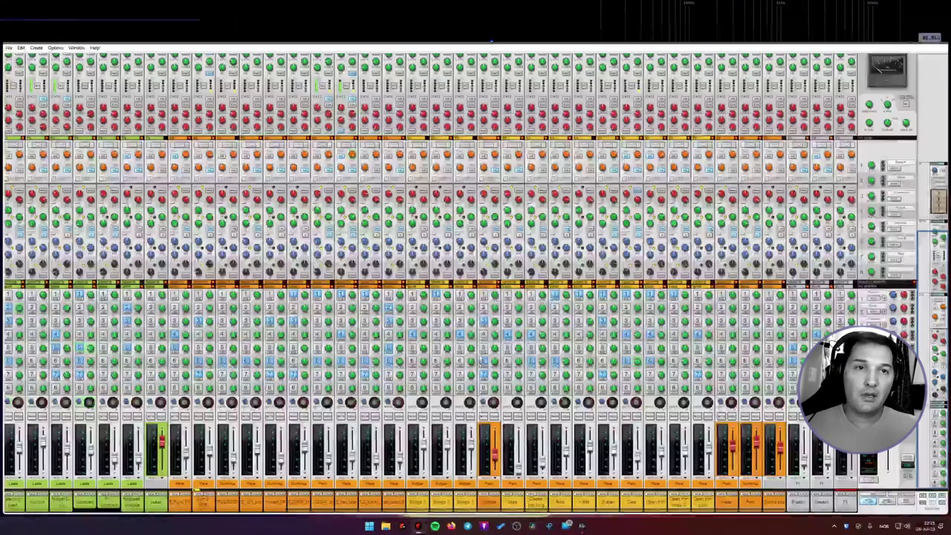
scroll(431, 282, left, 5)
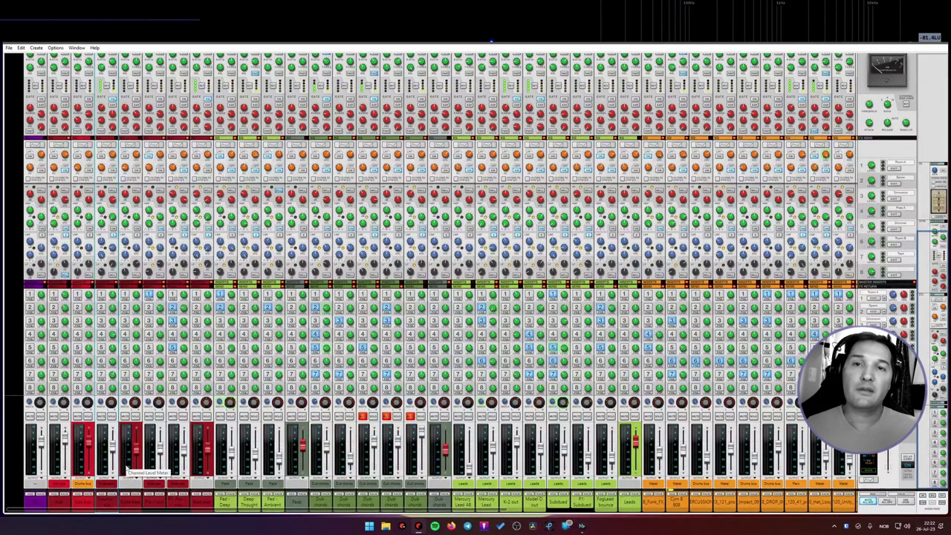
scroll(672, 491, right, 5)
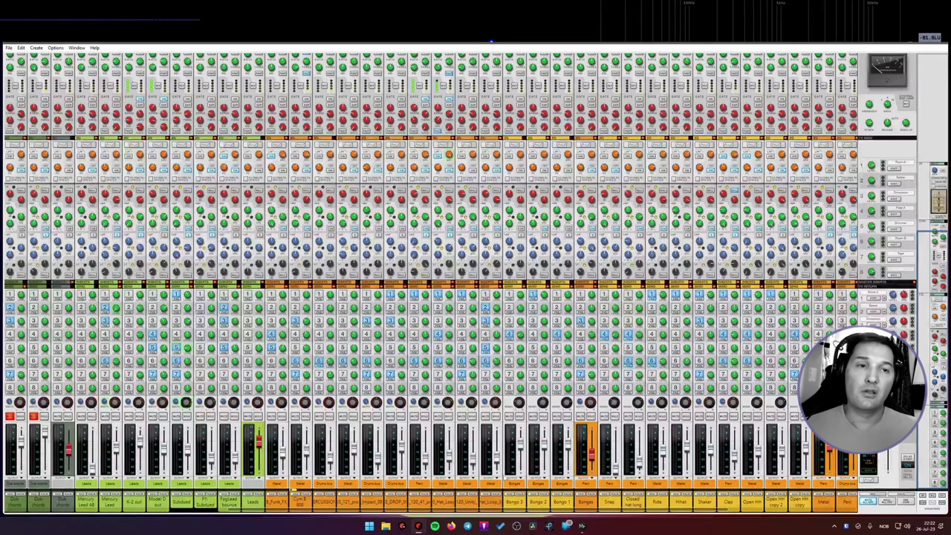
- Scroll through all the arrangement's tracks in the Sequencer, then pass through the mixer to the Rack
key(F7)
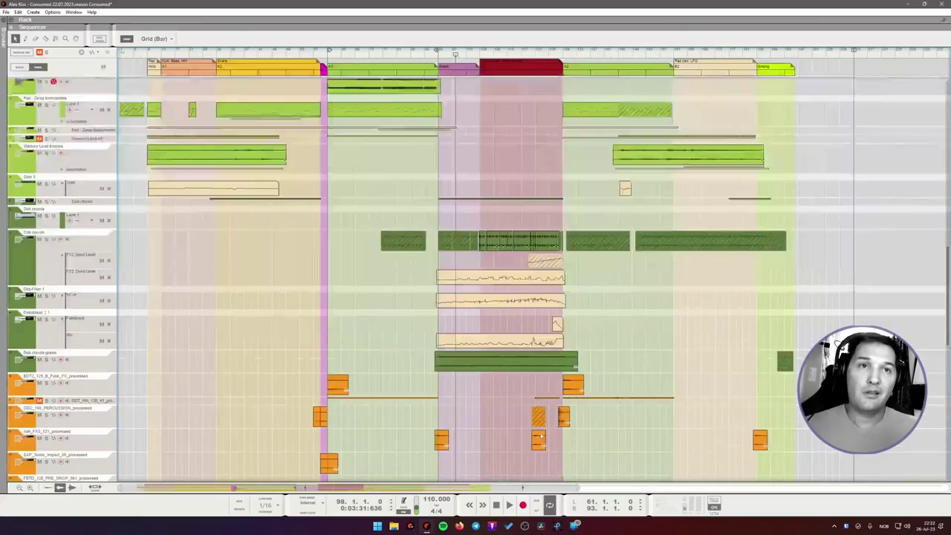
scroll(402, 374, down, 10)
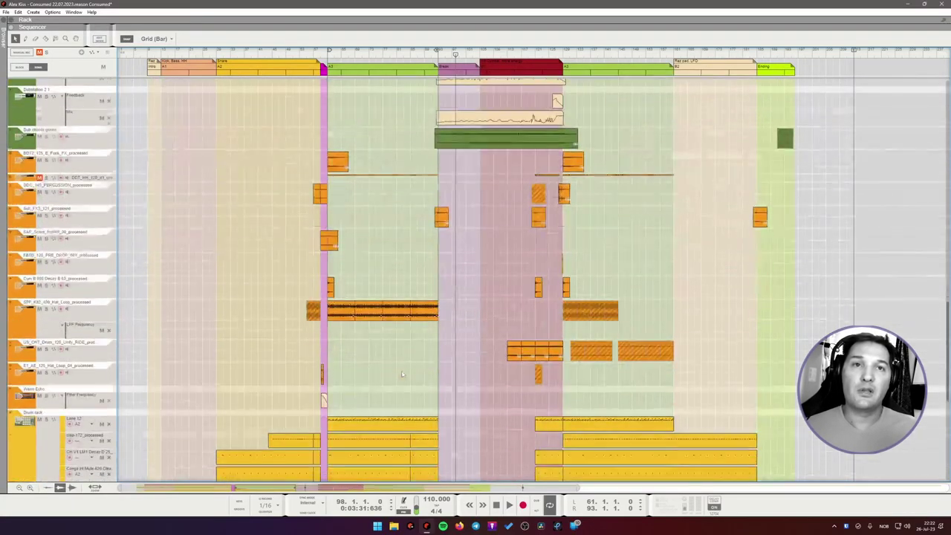
scroll(402, 374, up, 1)
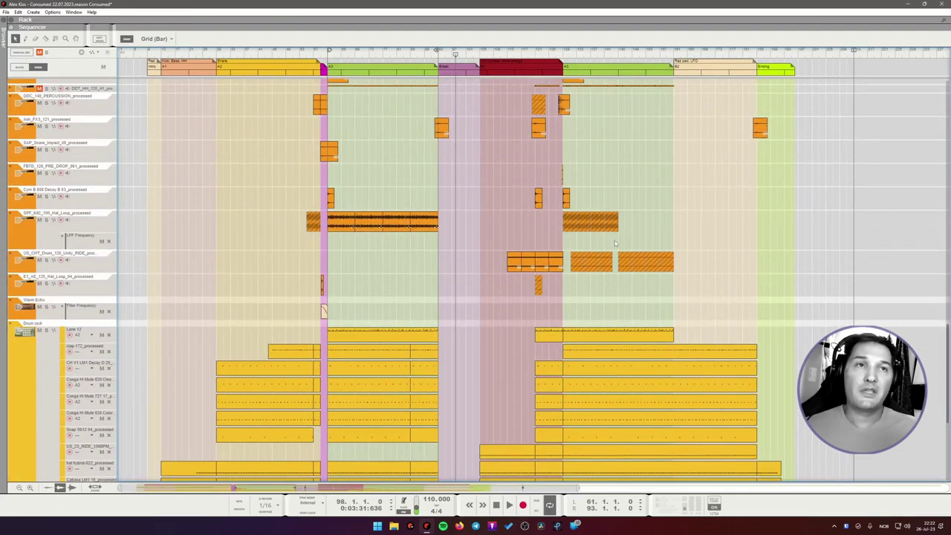
scroll(604, 247, up, 3)
scroll(669, 263, down, 7)
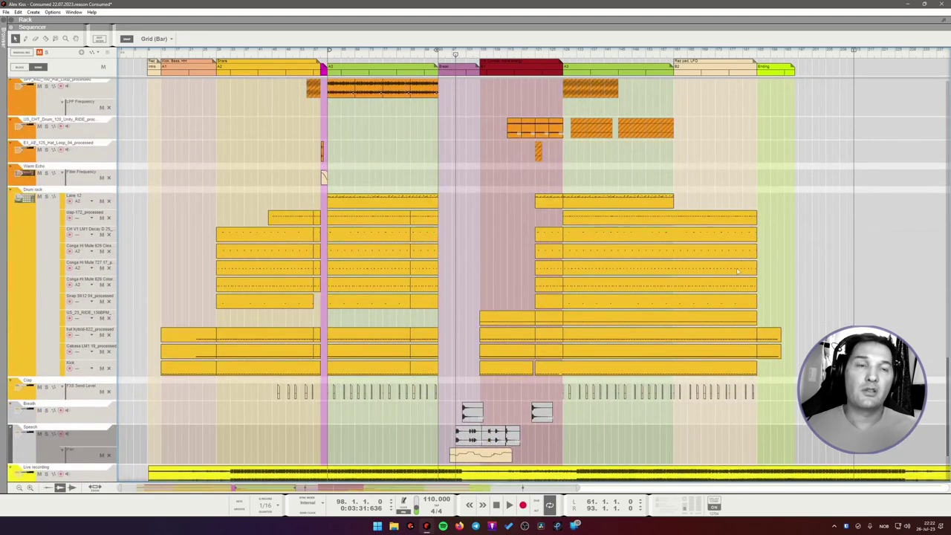
scroll(416, 371, down, 2)
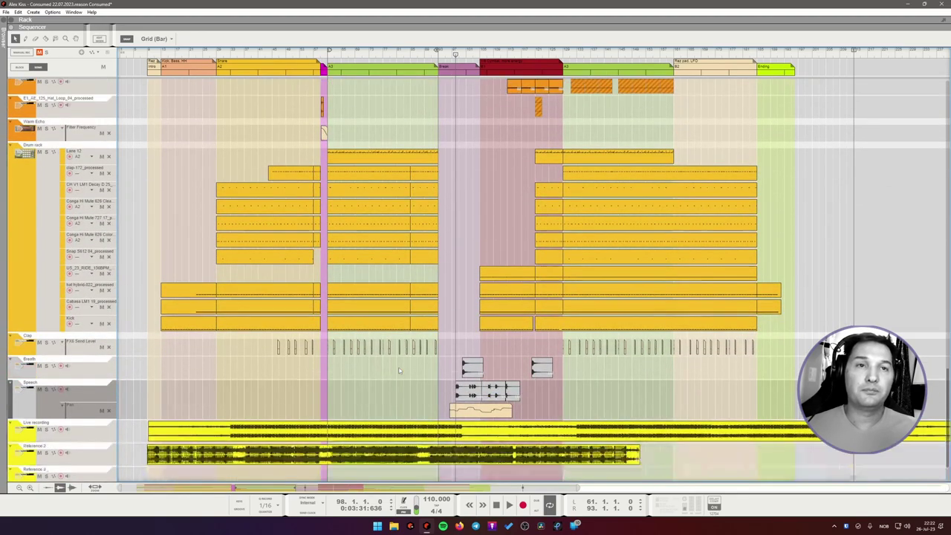
scroll(401, 370, up, 1)
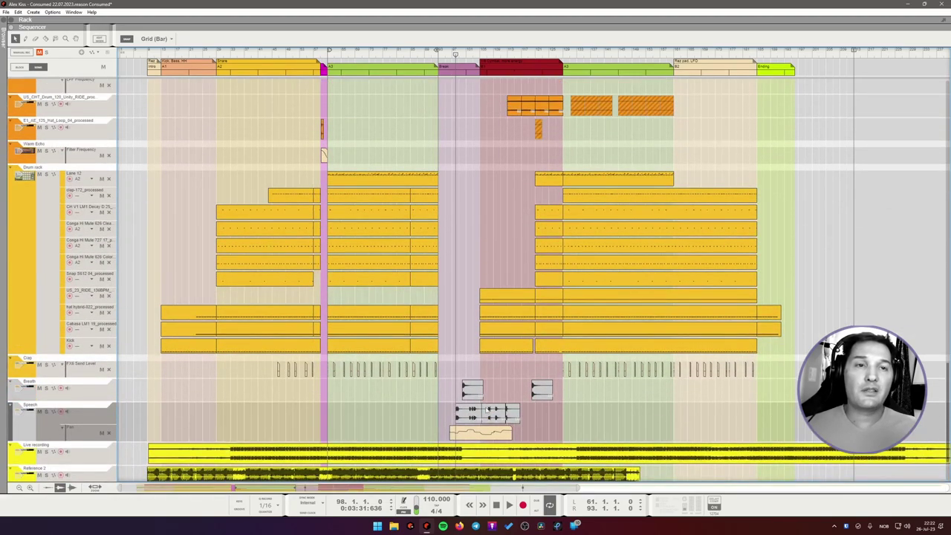
scroll(520, 430, up, 15)
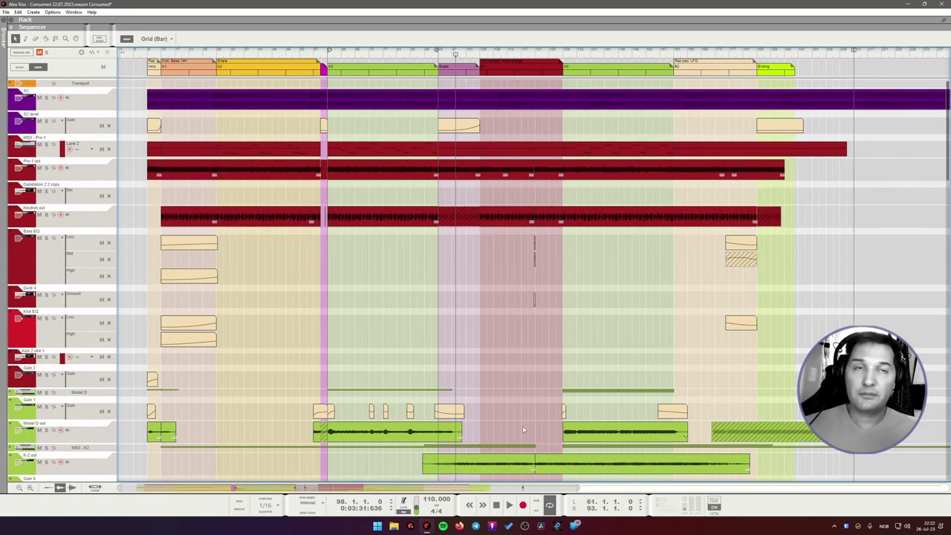
key(F5)
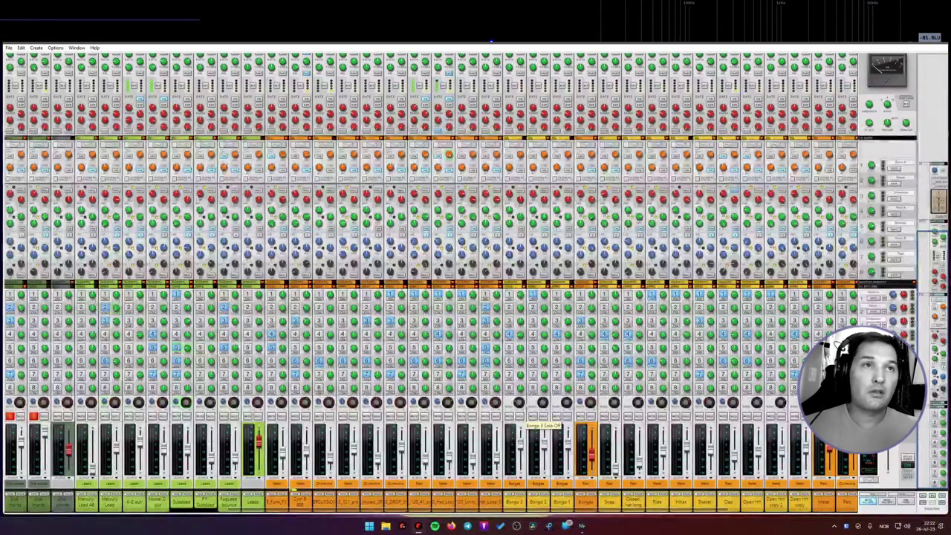
key(F6)
- Scroll the Rack sideways to bring the Master Section's mastering inserts into view
scroll(623, 219, right, 6)
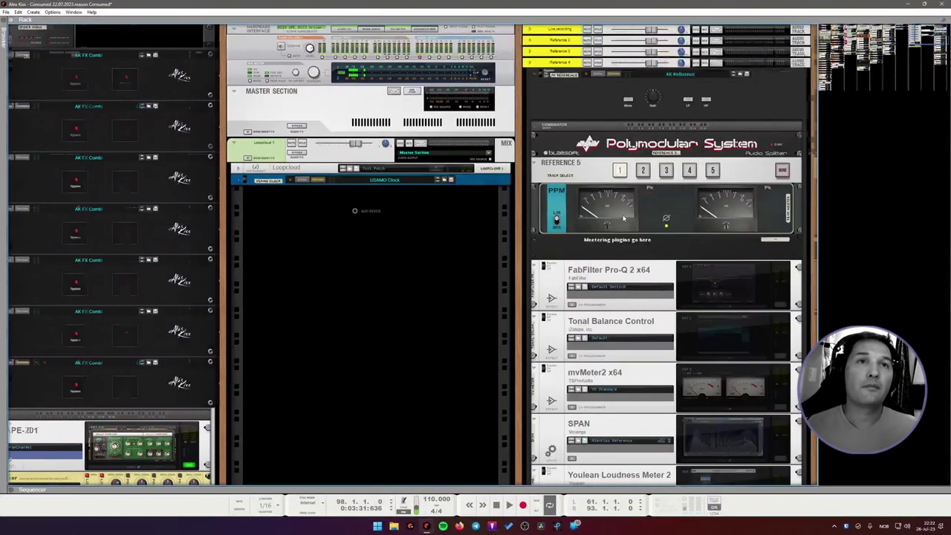
scroll(595, 208, left, 2)
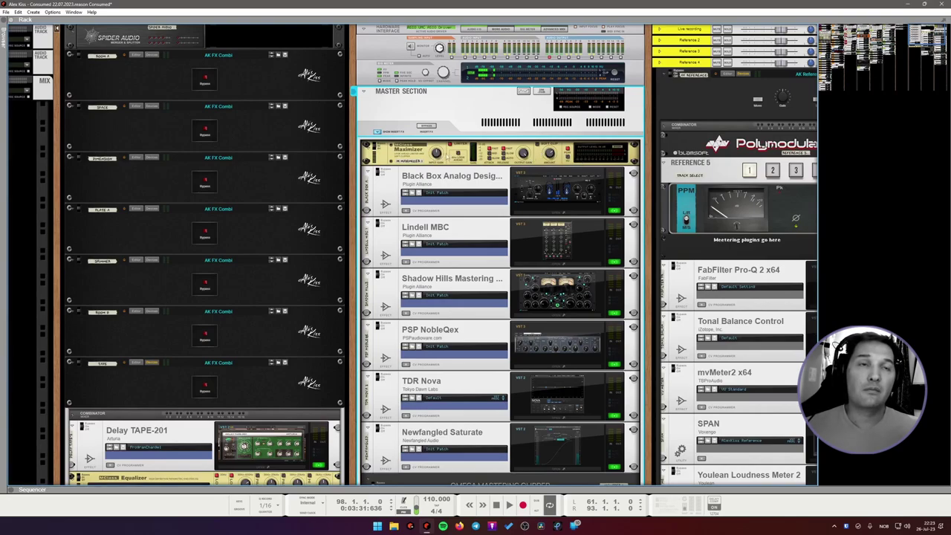
double_click(569, 202)
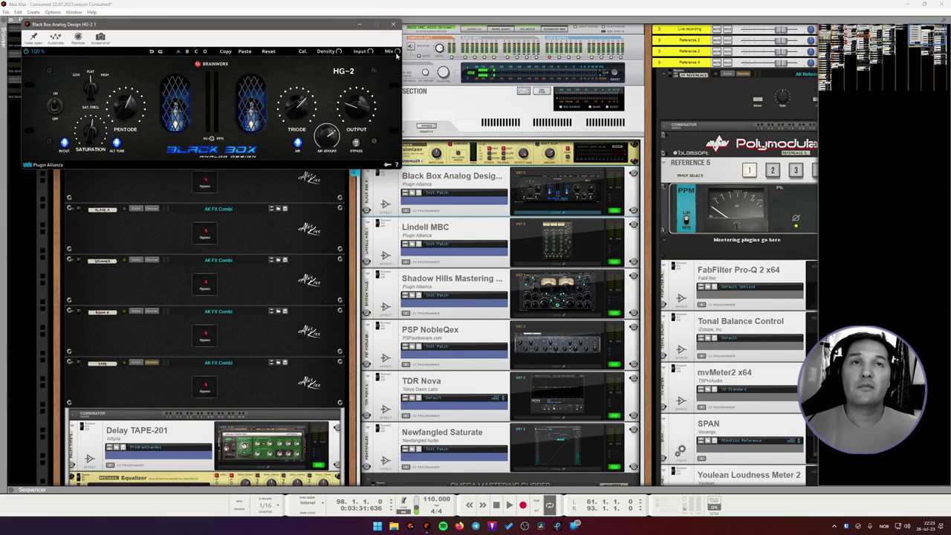
mouse_move(397, 54)
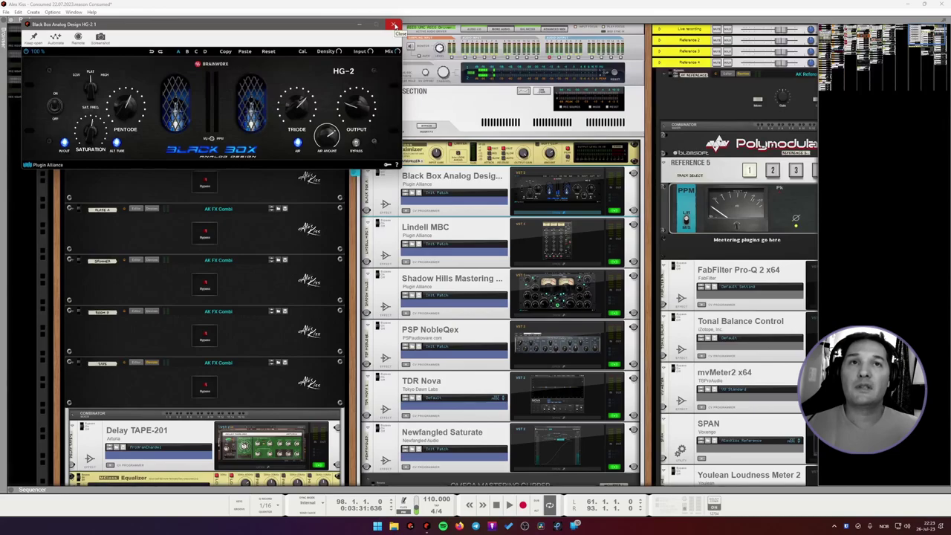
click(395, 24)
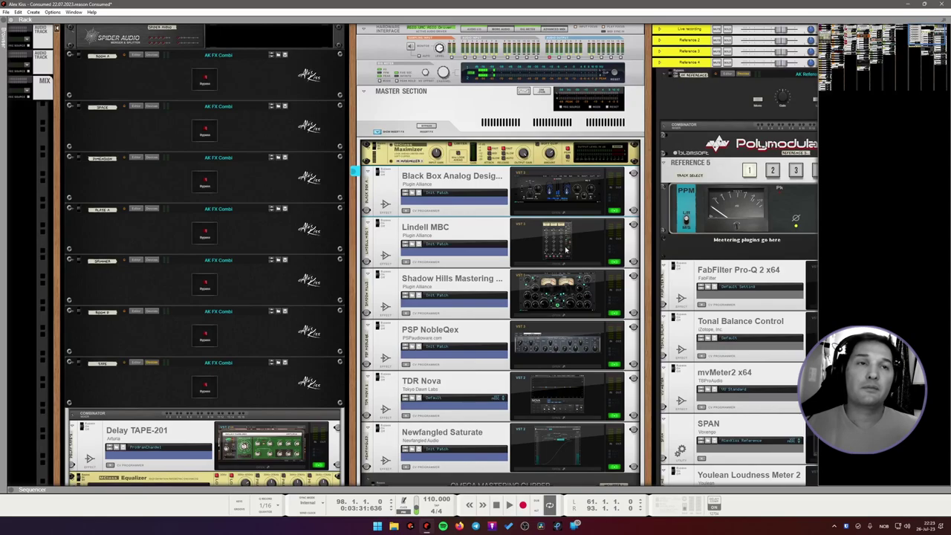
double_click(565, 251)
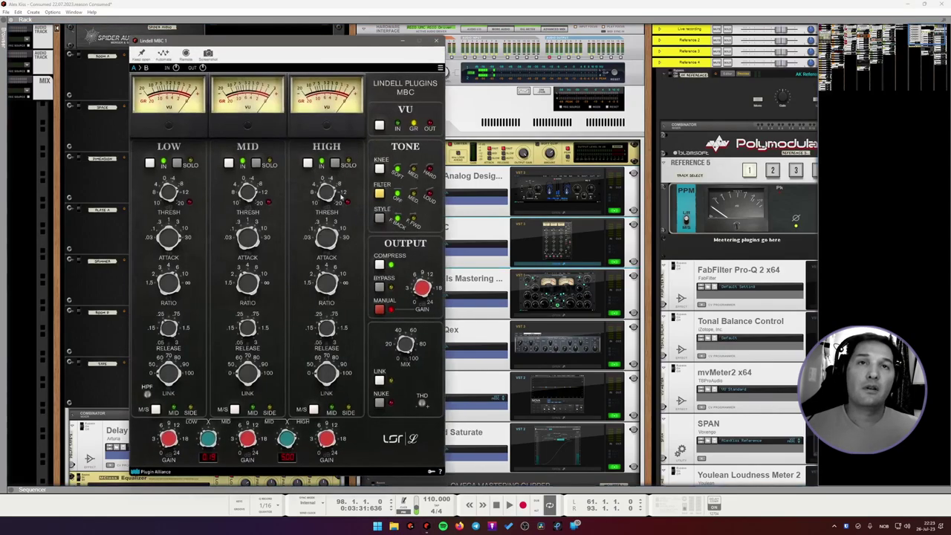
drag(383, 45, 426, 39)
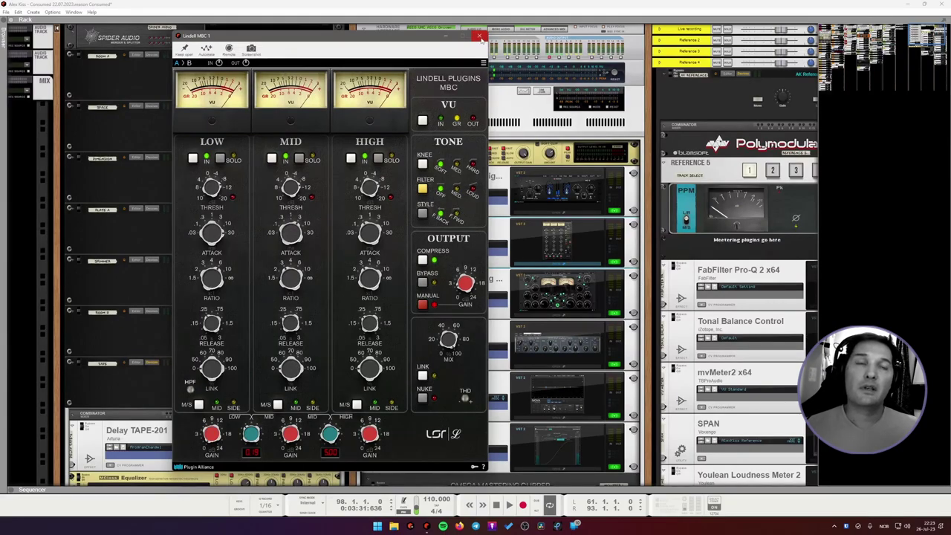
click(479, 36)
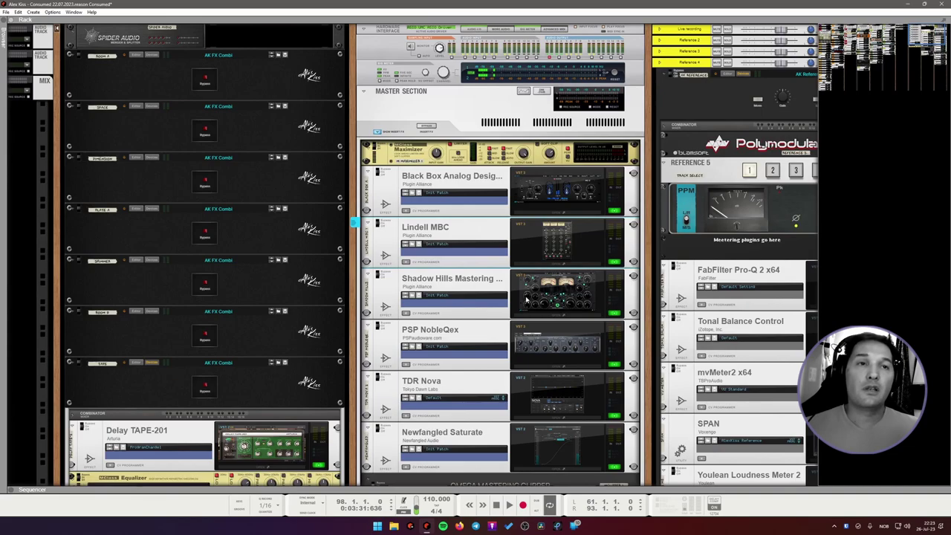
- Open the Shadow Hills Mastering Compressor window, reposition it for inspection, then close it
click(562, 298)
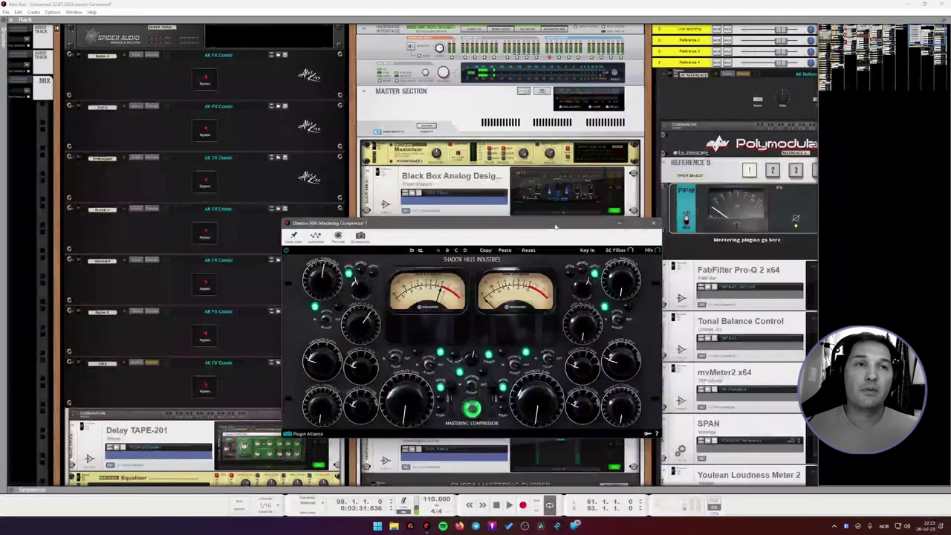
drag(561, 227, 608, 145)
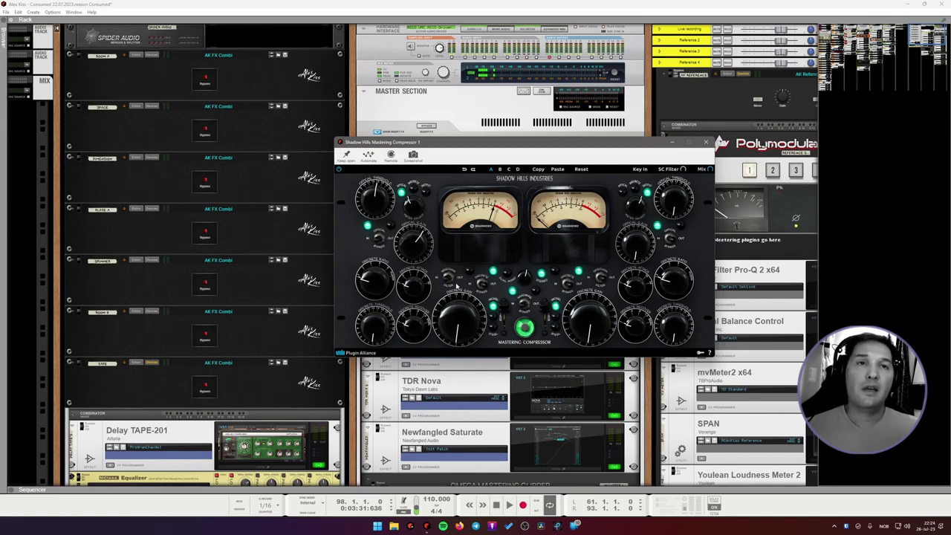
drag(535, 144, 520, 143)
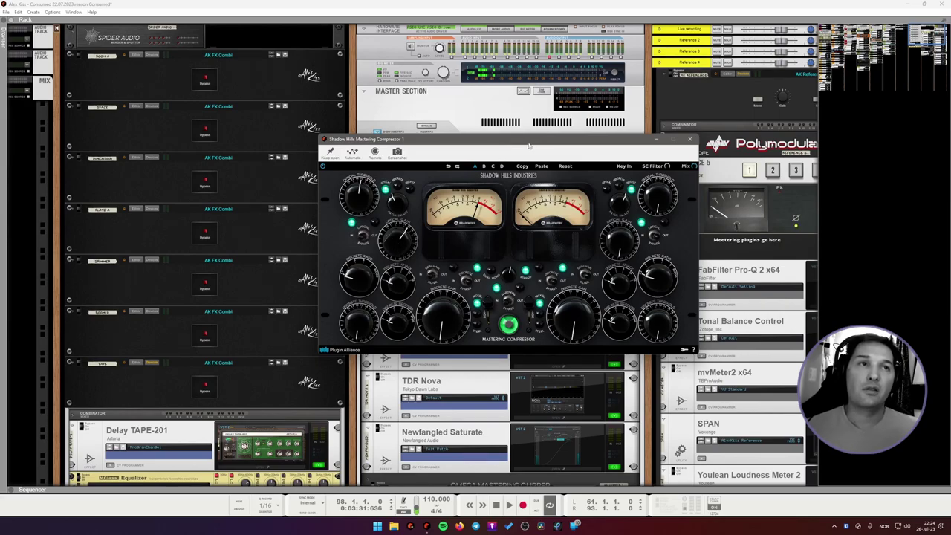
drag(529, 145, 547, 159)
click(708, 153)
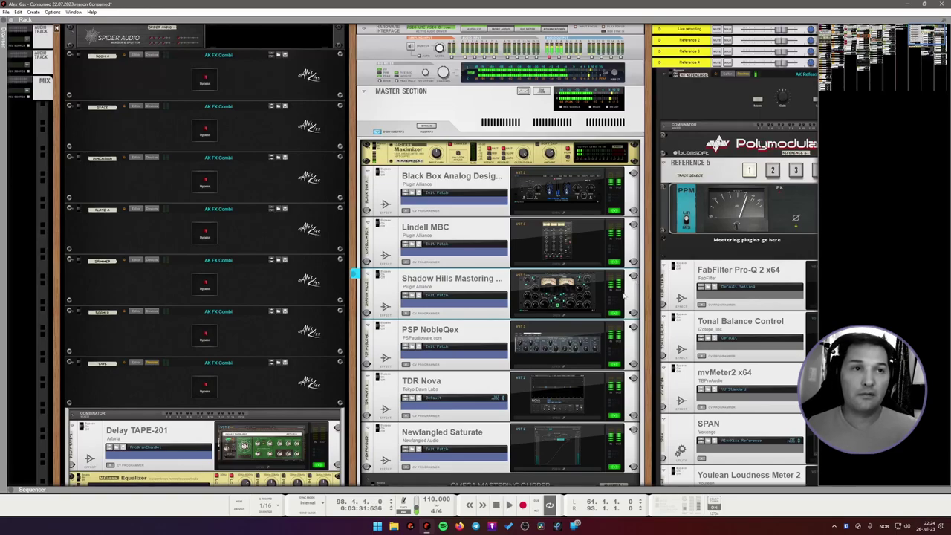
- Play the loop briefly and stop back at bar 61
key(space)
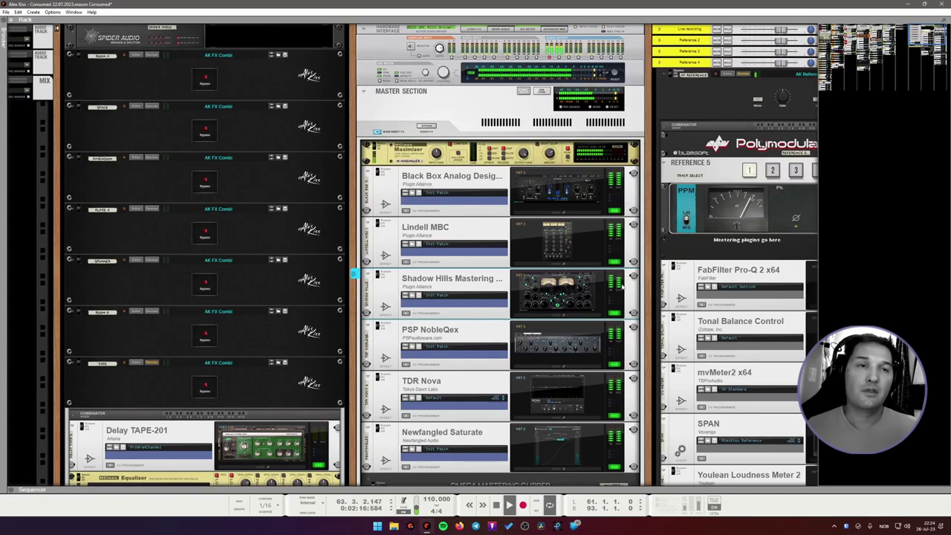
key(space)
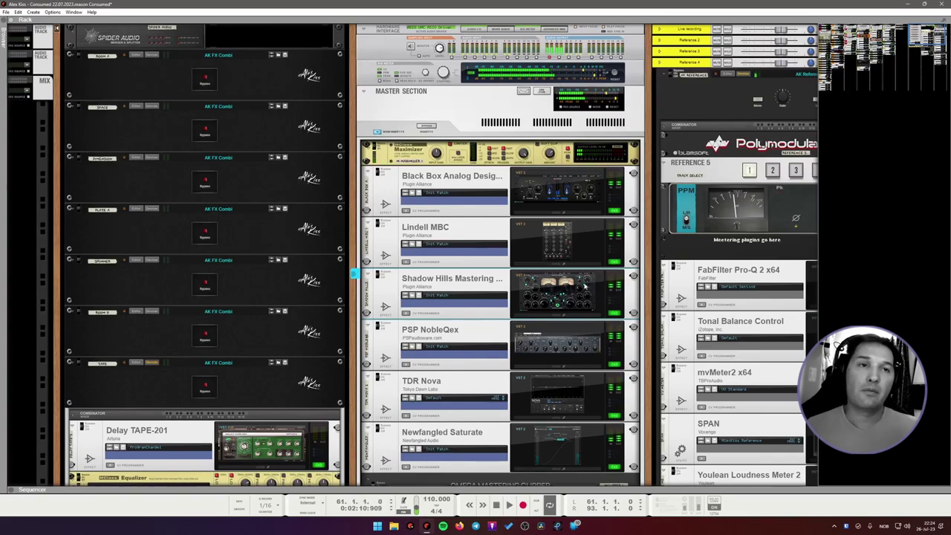
scroll(587, 290, down, 1)
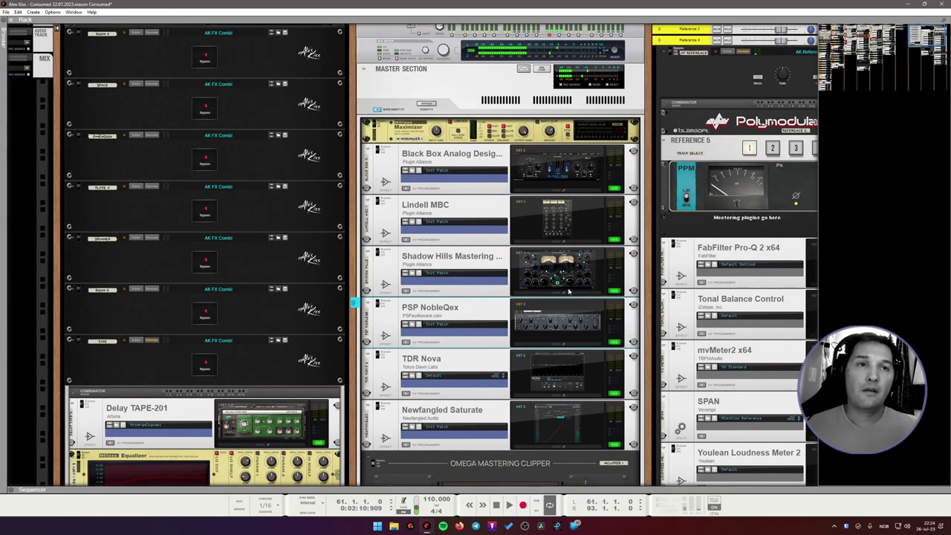
- Open the PSP NobleQex 2 plugin window showing its Default preset bands
double_click(562, 325)
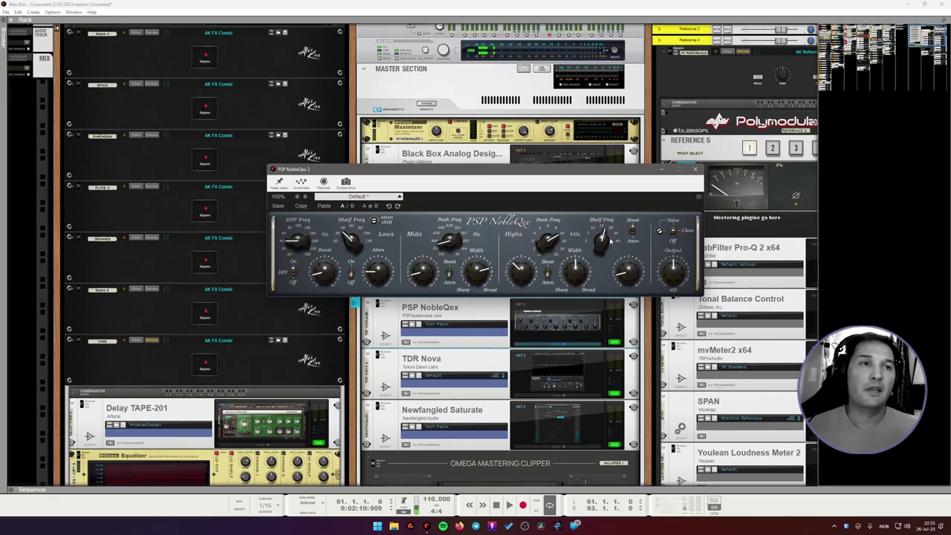
- Close NobleQex and scroll down the master chain to Newfangled Saturate
click(695, 170)
scroll(562, 301, down, 4)
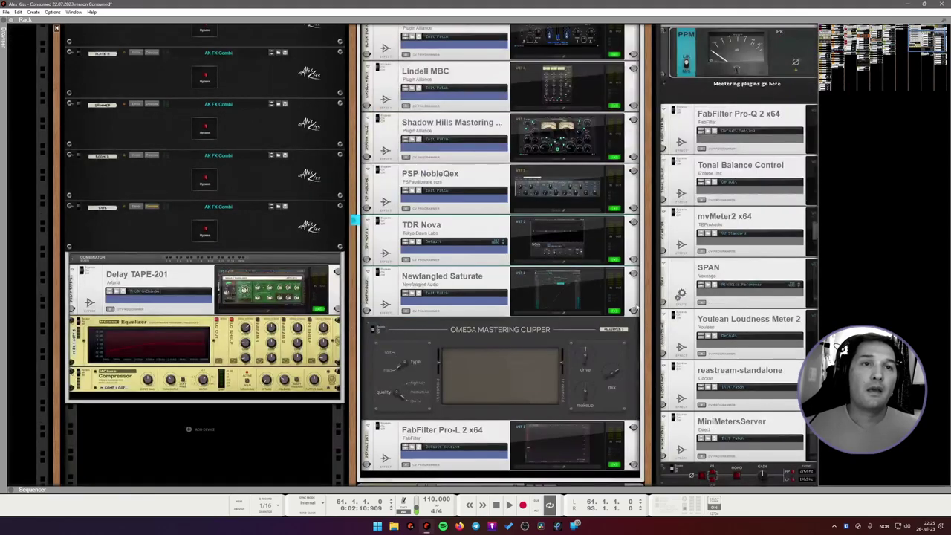
scroll(562, 302, down, 2)
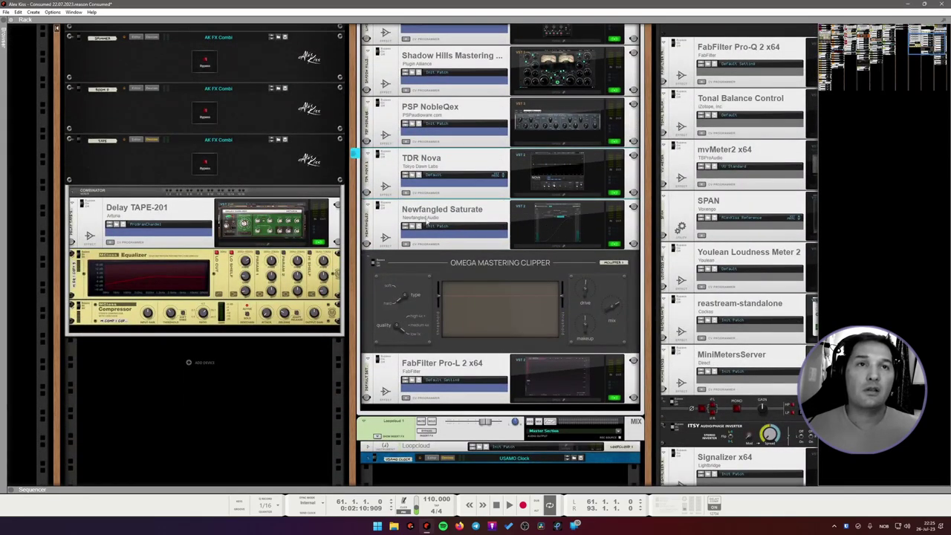
- Open Newfangled Saturate, listen to the master through it briefly, then close it
click(561, 225)
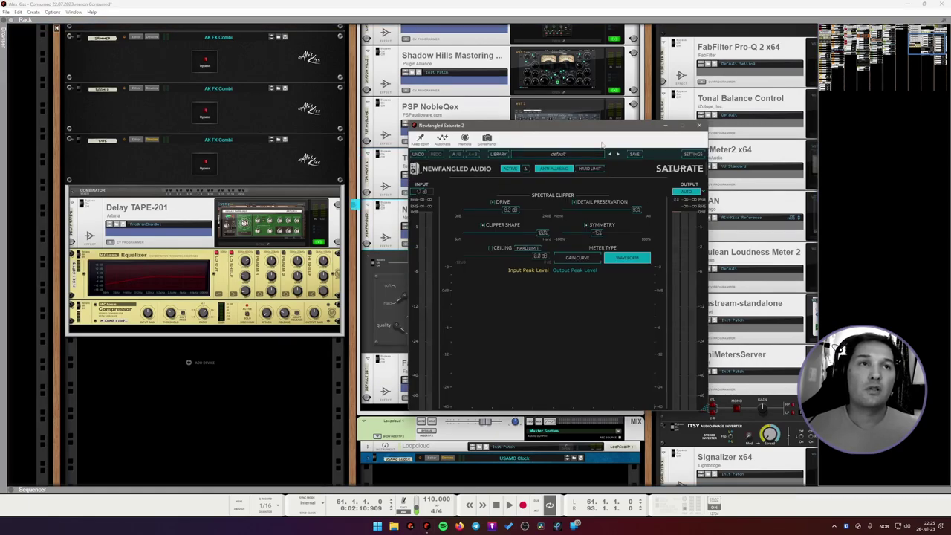
drag(604, 138, 591, 139)
key(space)
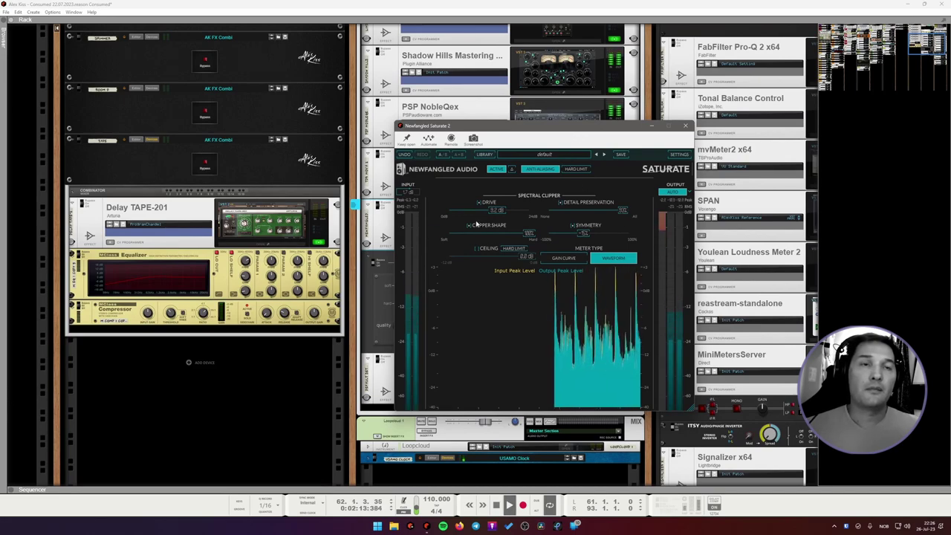
key(space)
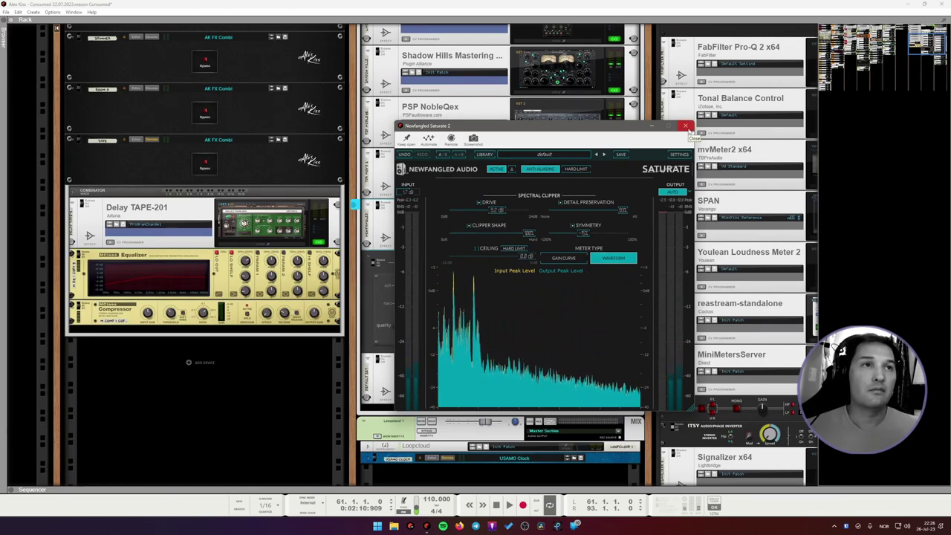
click(685, 127)
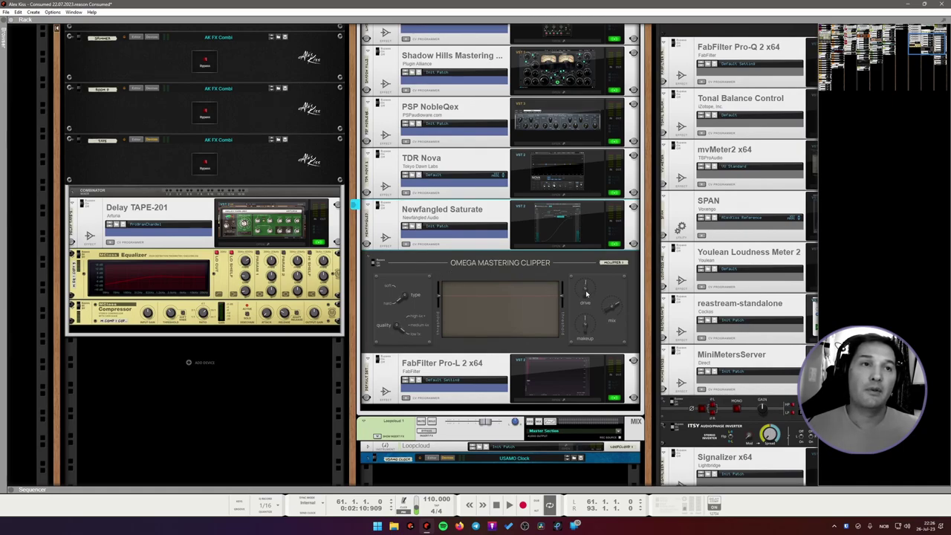
- Open FabFilter Pro-L 2 and watch its gain reduction and loudness during playback, then close it
key(space)
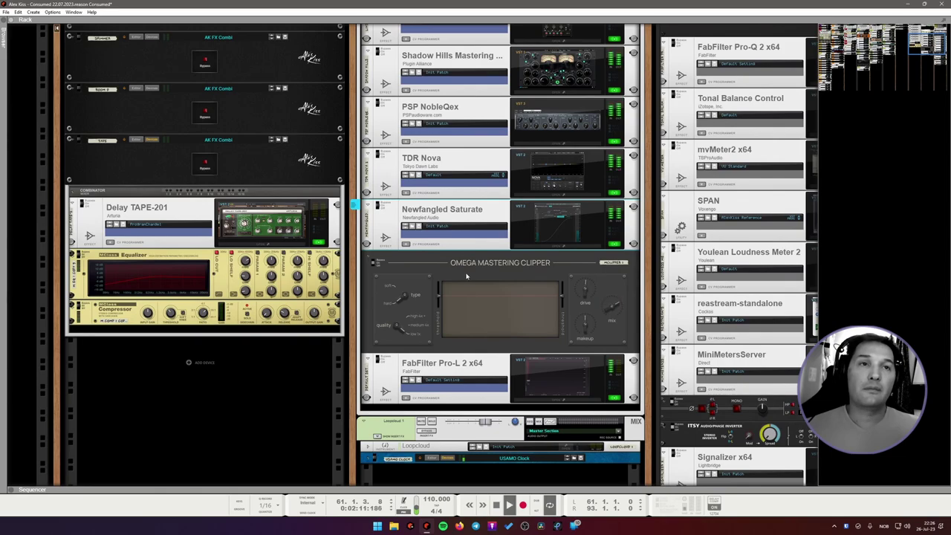
key(space)
click(560, 377)
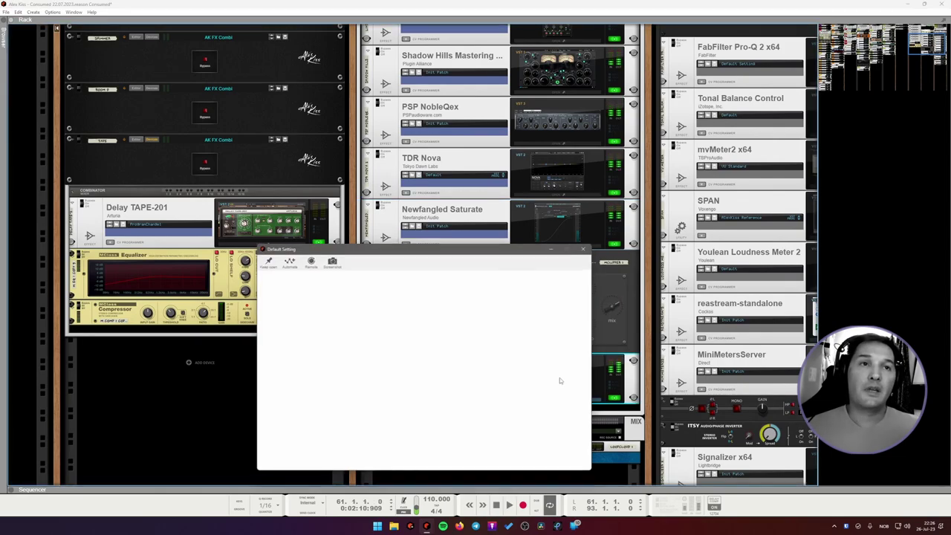
drag(510, 251, 541, 178)
key(space)
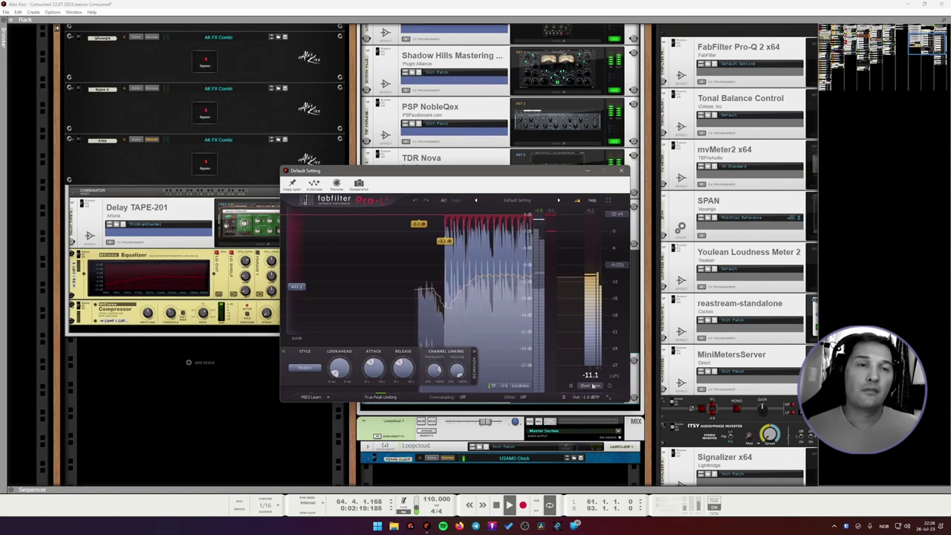
mouse_move(568, 170)
mouse_down()
mouse_move(553, 184)
mouse_move(585, 182)
mouse_move(576, 184)
mouse_up()
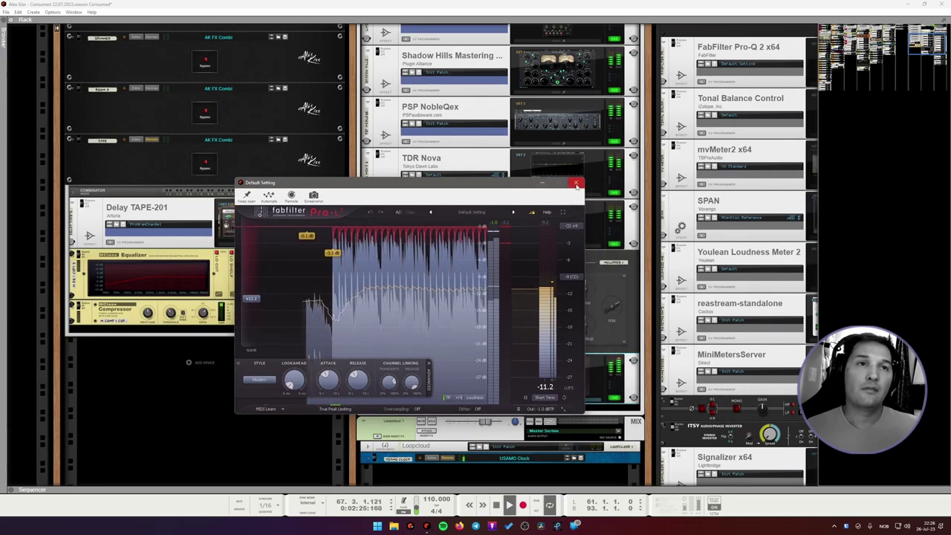
click(576, 184)
- Check the −8.5 LUFS integrated reading in Youlean Loudness Meter 2, then close it
scroll(749, 313, right, 3)
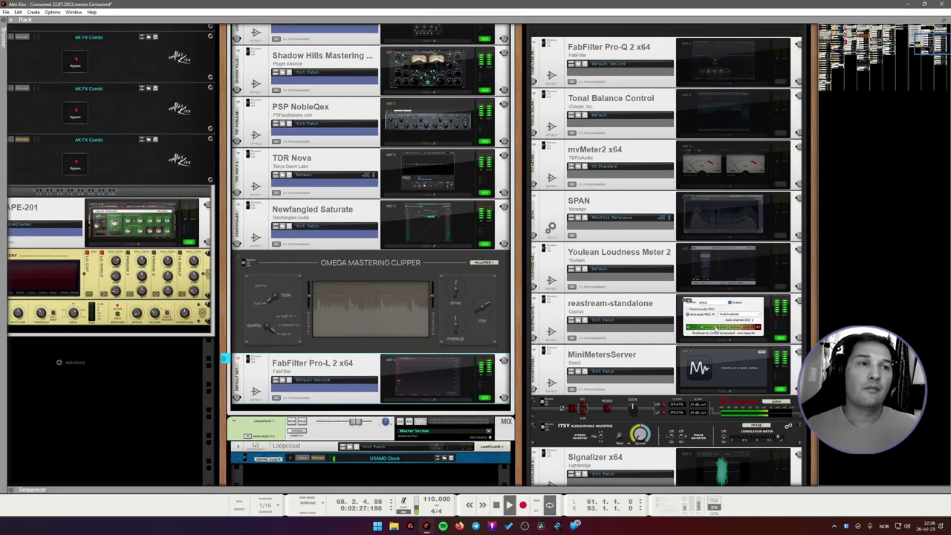
click(784, 287)
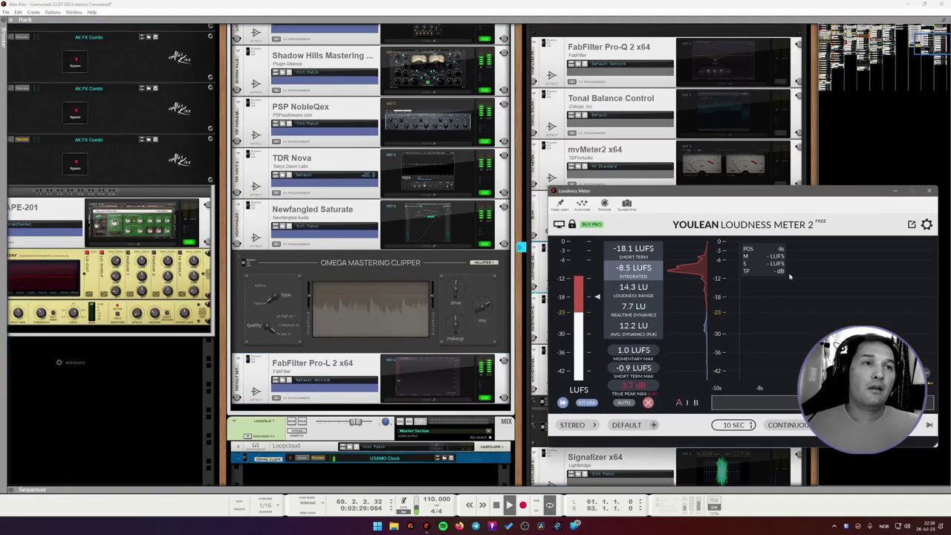
drag(635, 193, 886, 206)
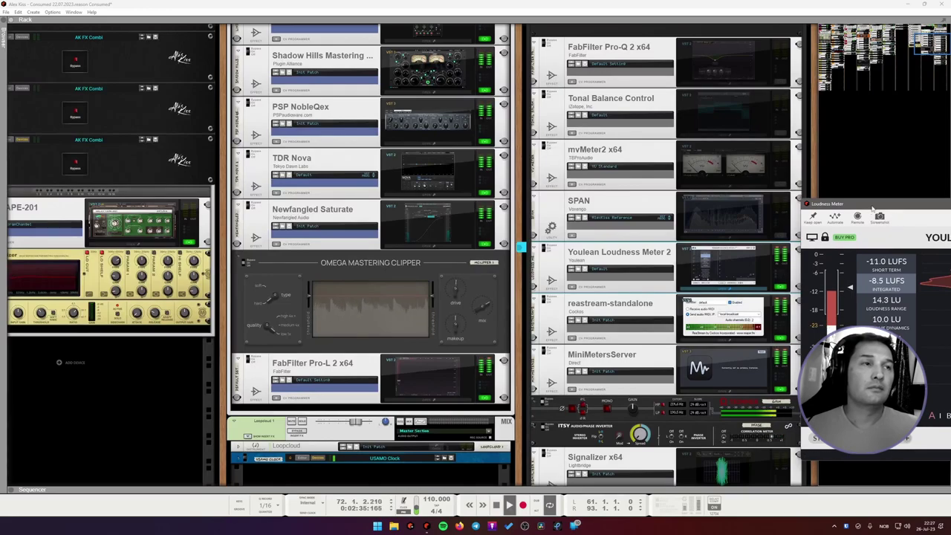
drag(897, 208, 463, 225)
click(718, 223)
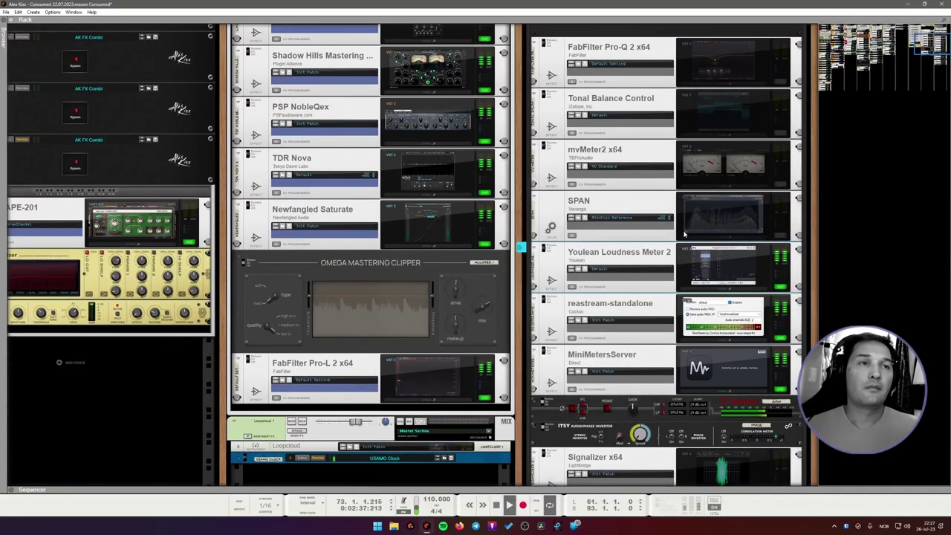
scroll(665, 219, up, 5)
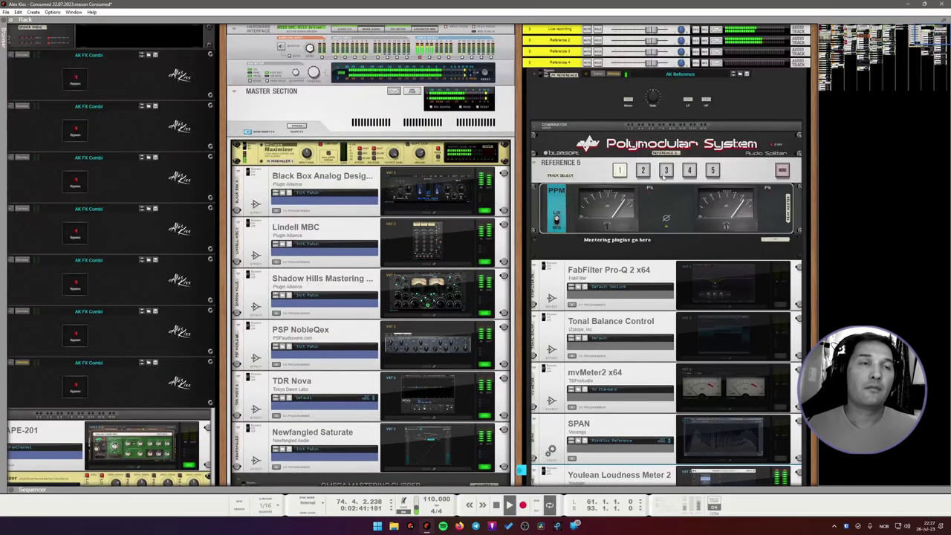
- Select reference track 3 on the Reference 5 splitter and start playback from the loop start
key(space)
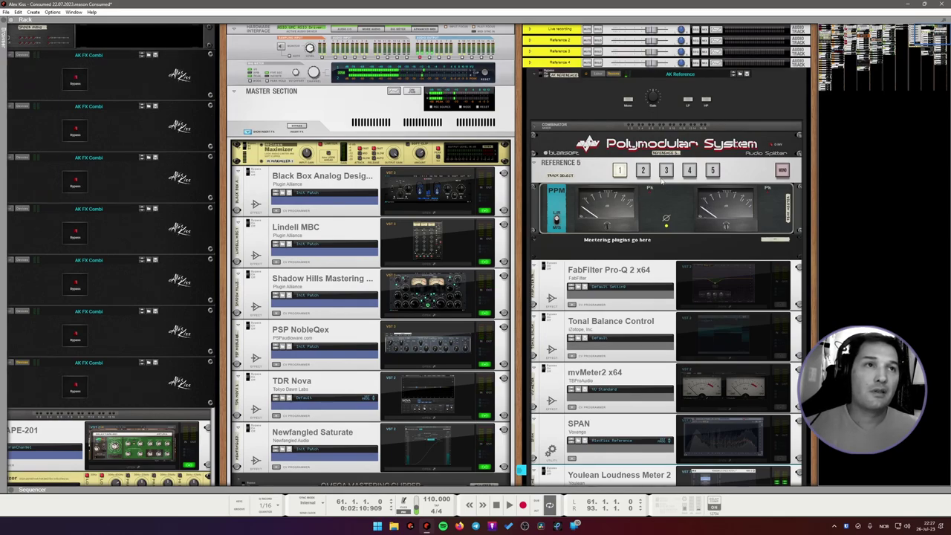
click(666, 171)
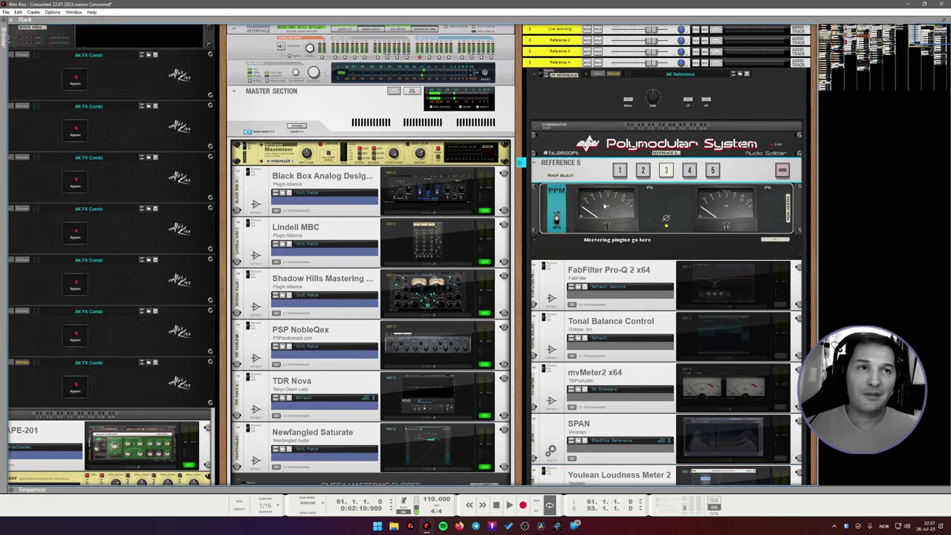
key(space)
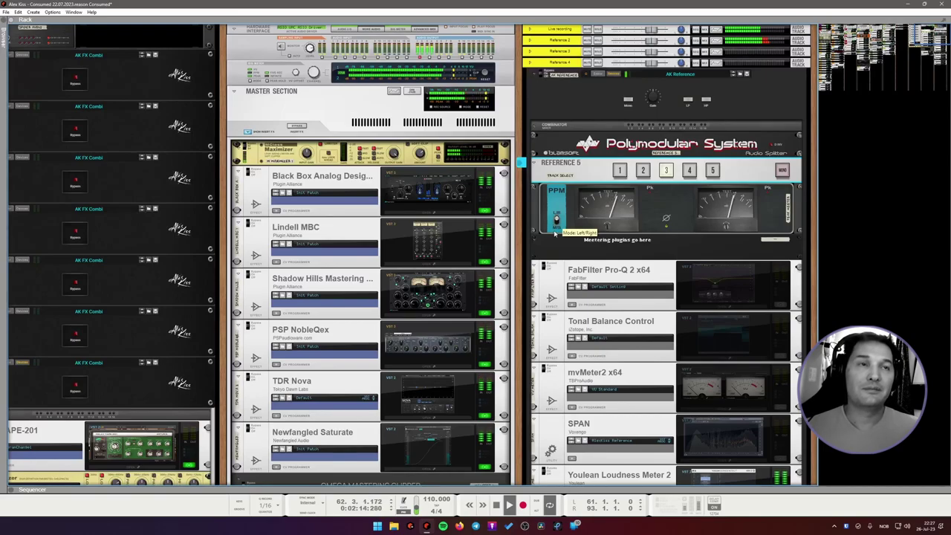
- Alternate monitoring between tracks 1 and 2, finishing on track 1
click(621, 172)
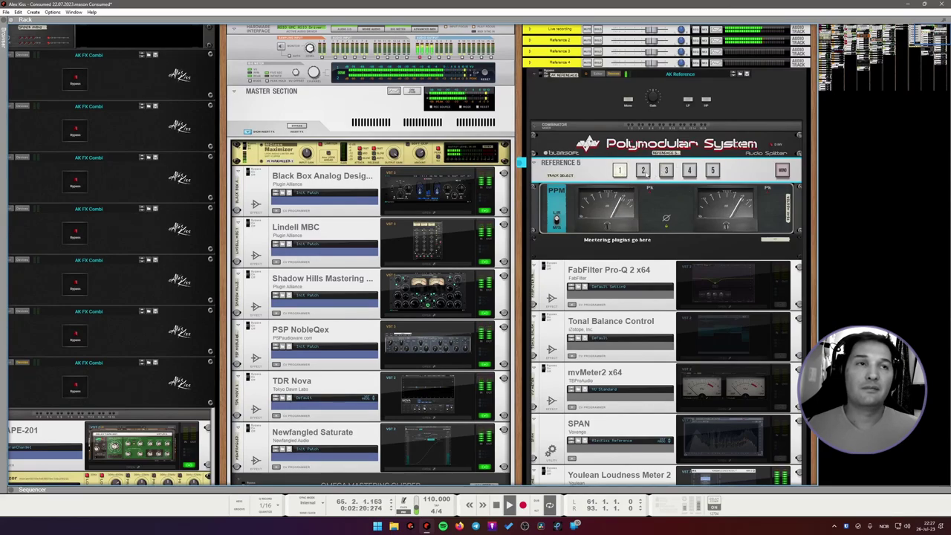
click(643, 171)
click(621, 171)
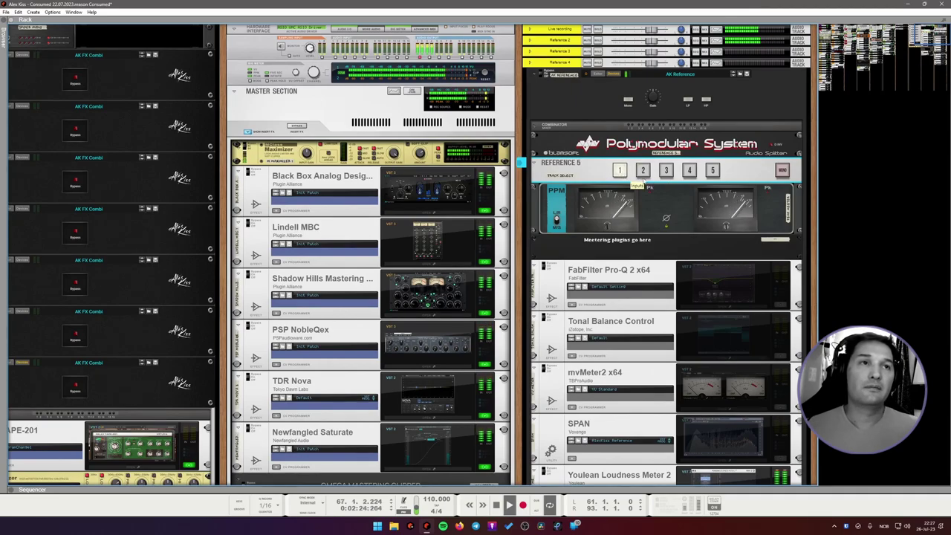
click(643, 171)
click(622, 172)
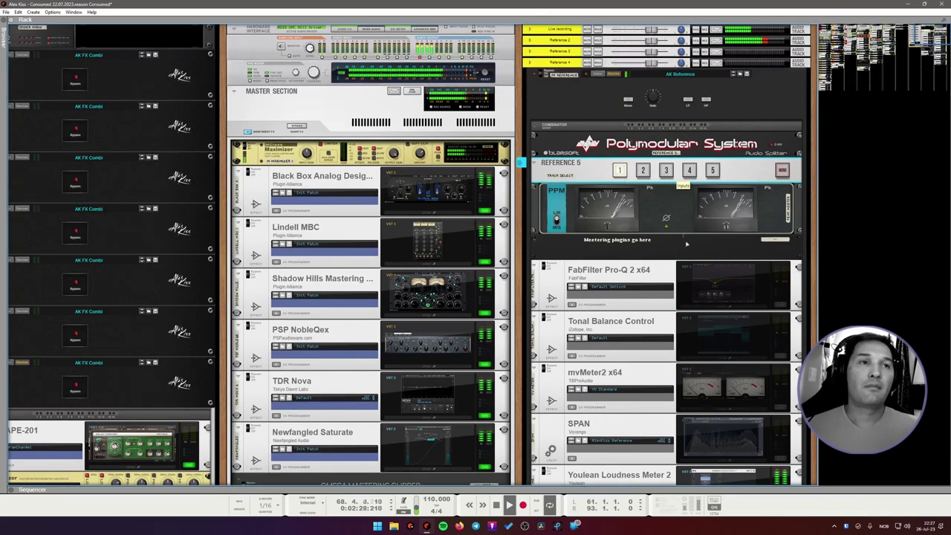
- Stop playback at bar 61 and scroll the rack down to Realphones and Sonarworks and back
scroll(654, 288, down, 3)
key(space)
scroll(653, 287, up, 3)
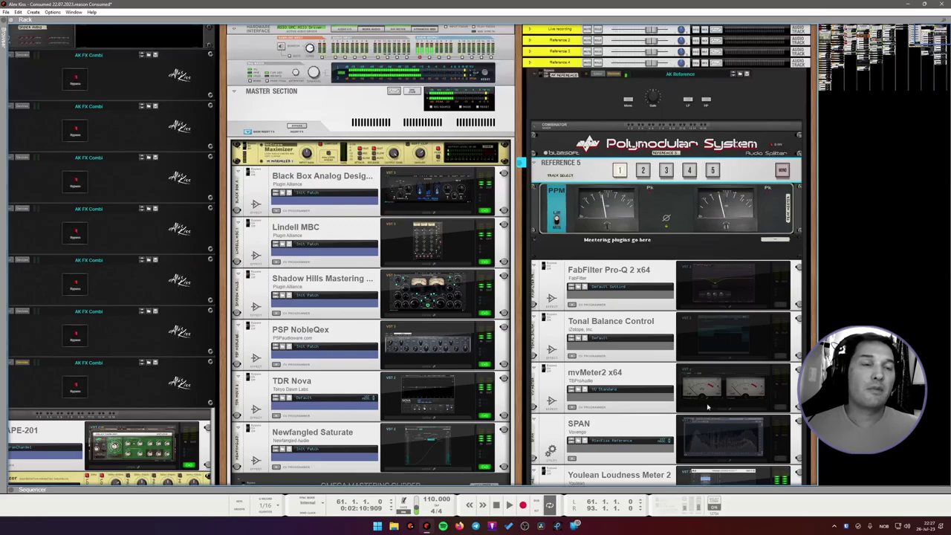
scroll(653, 287, down, 3)
scroll(633, 299, down, 4)
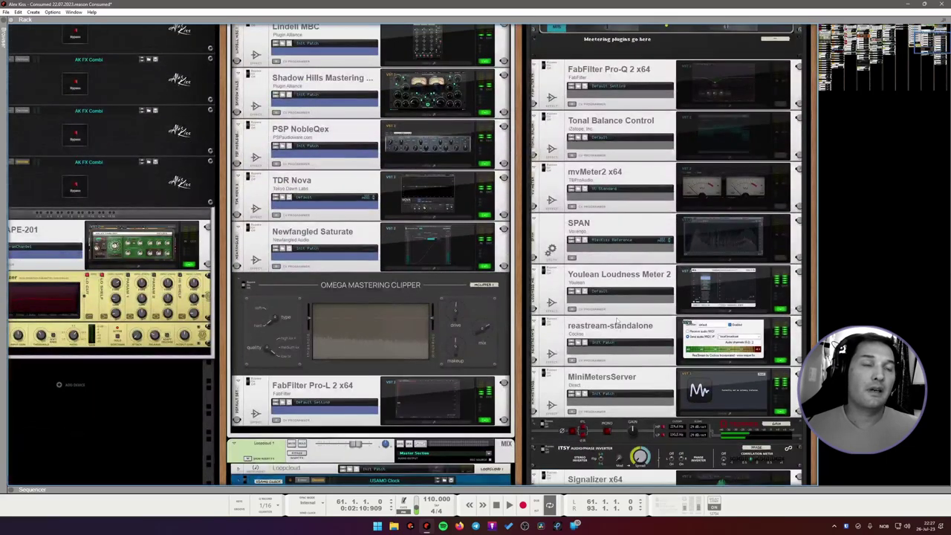
scroll(633, 299, down, 4)
scroll(632, 299, down, 2)
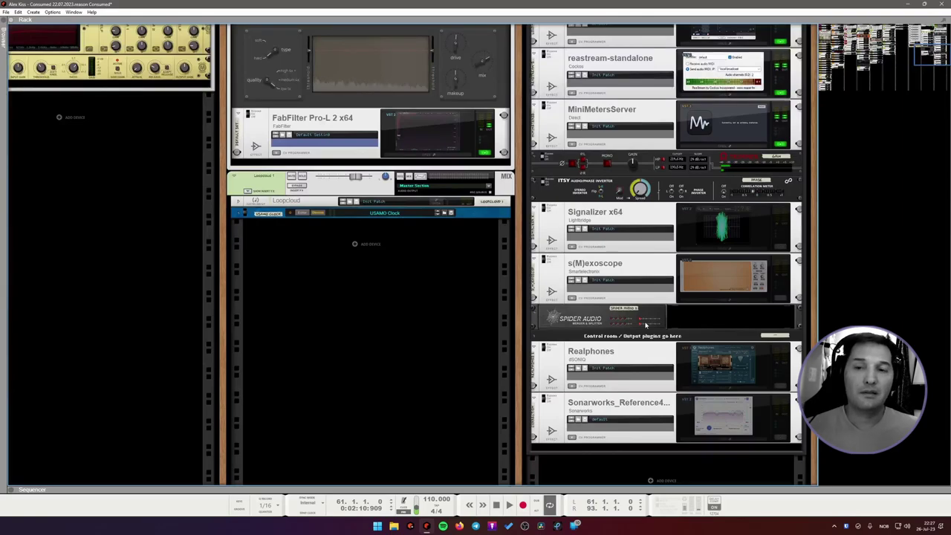
scroll(654, 329, up, 12)
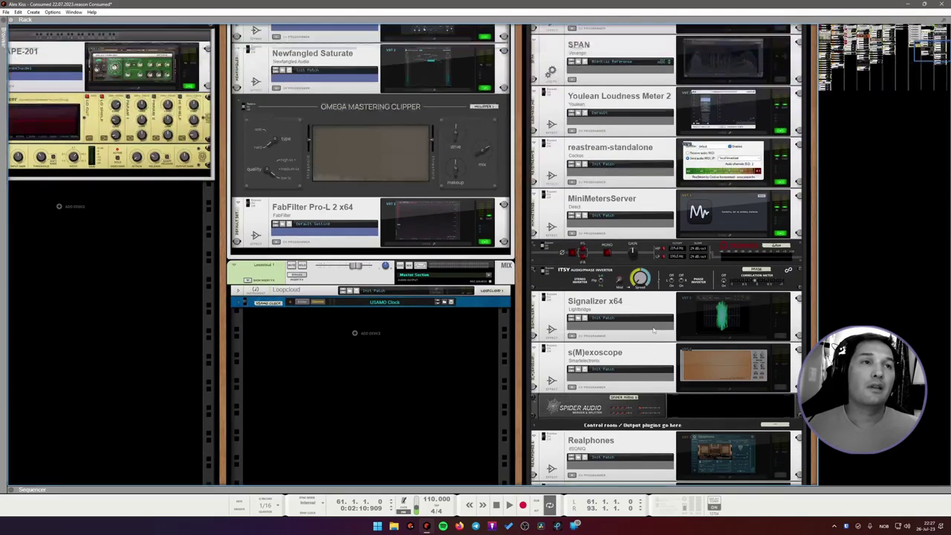